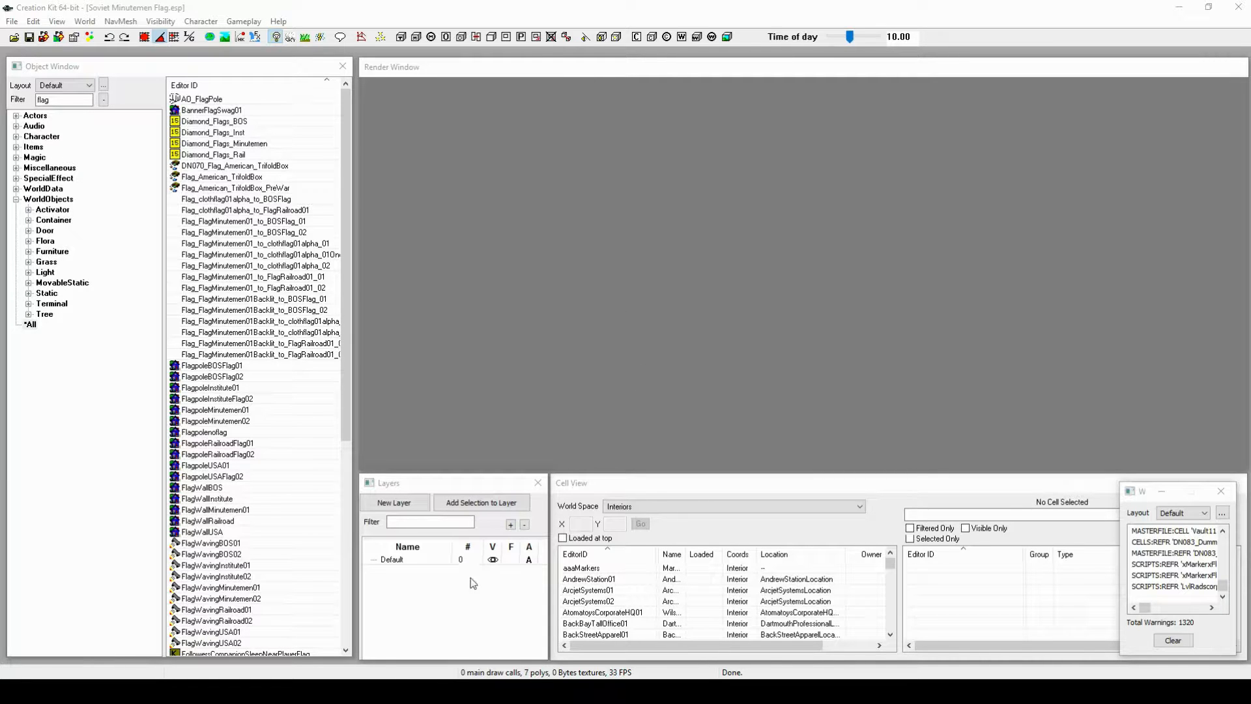
Step: In the browser, check the download requirements for B.A.E. on Nexus Mods, and close the B.A.E. and Material Editor pages
{"action": "left_click", "coordinate": [468, 691]}
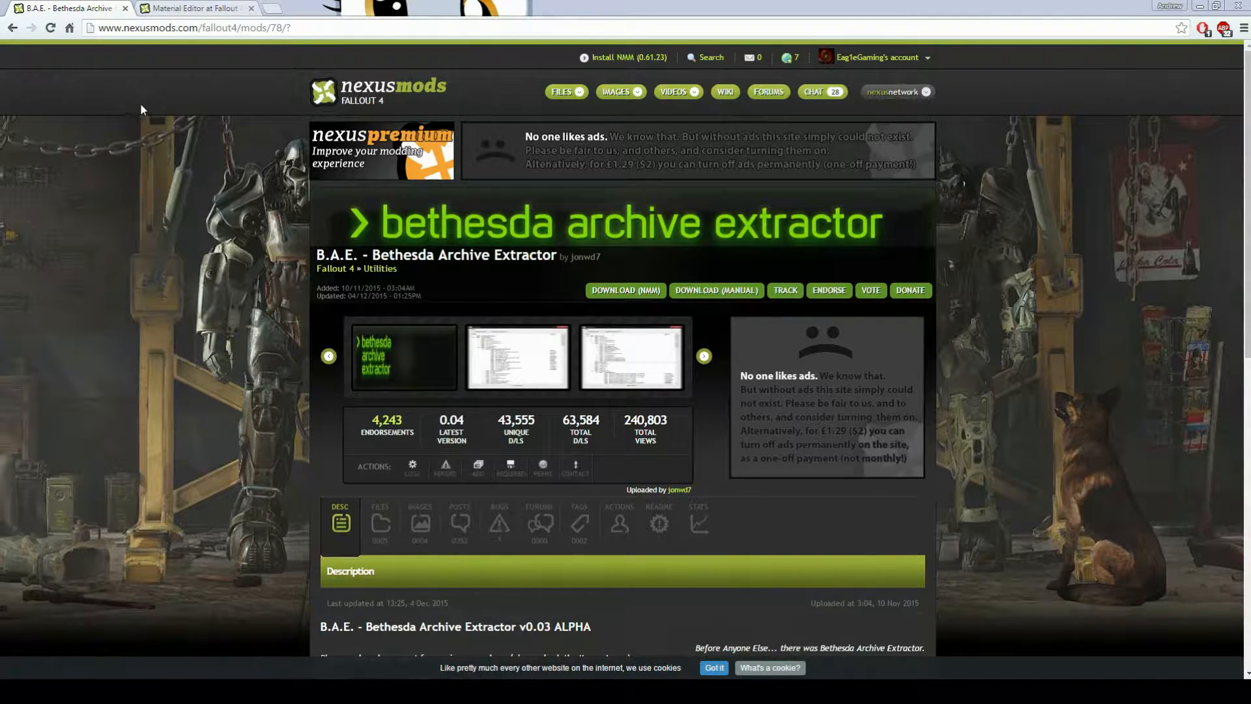
{"action": "left_click", "coordinate": [632, 292]}
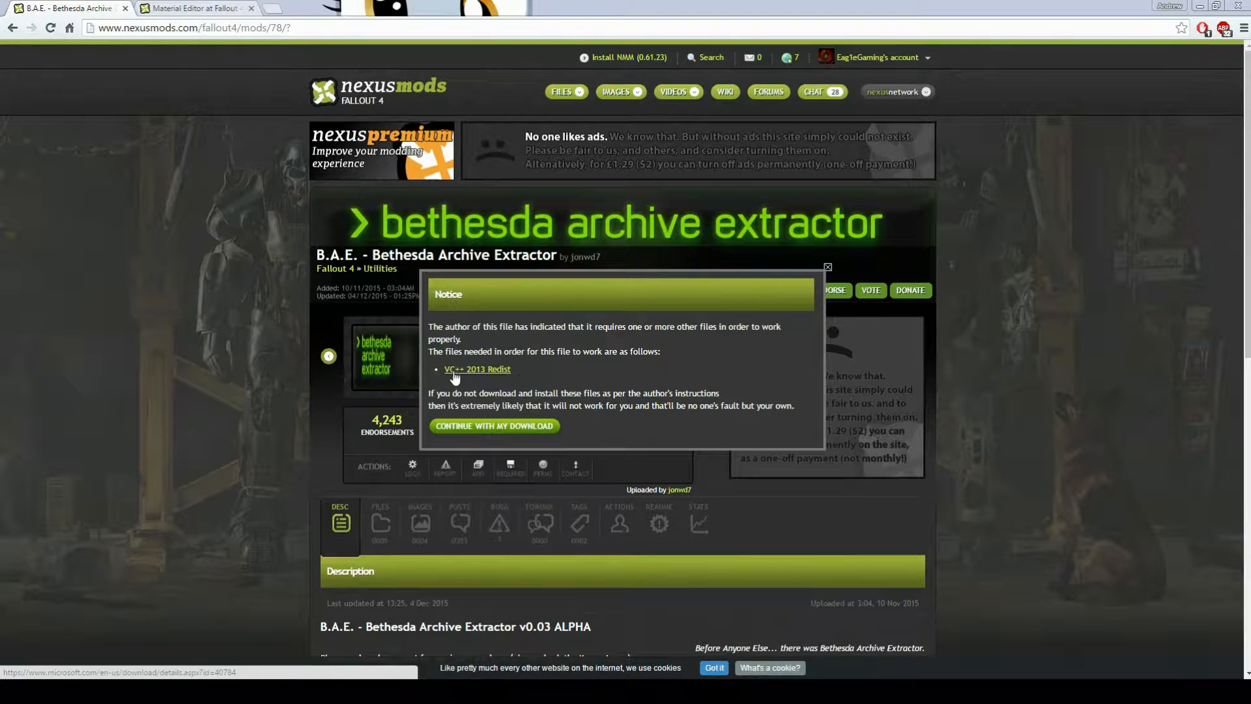
{"action": "left_click", "coordinate": [828, 267]}
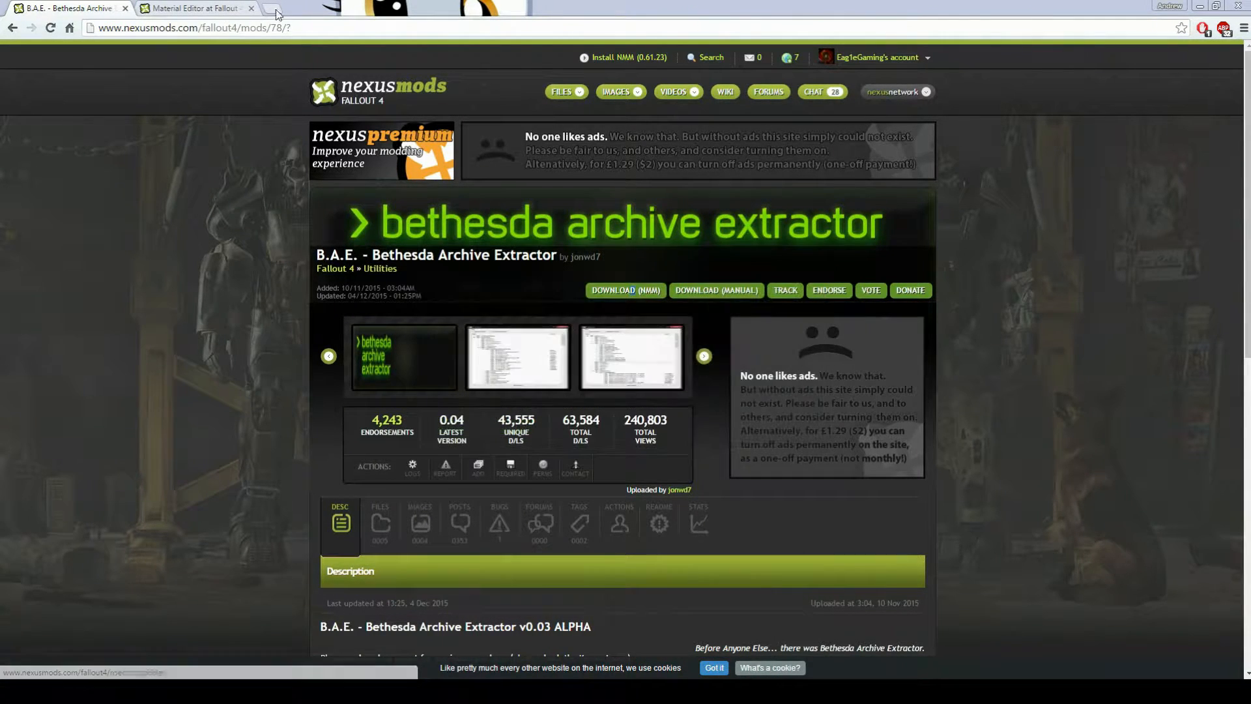
{"action": "left_click", "coordinate": [125, 8]}
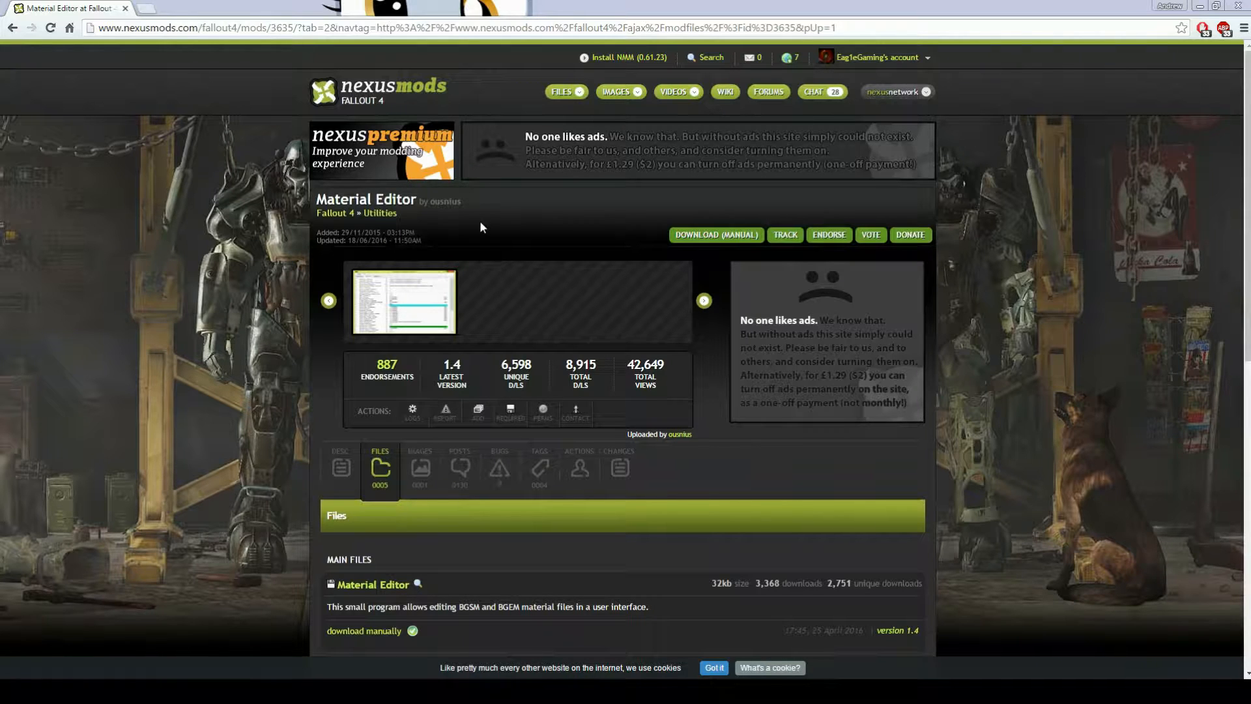
{"action": "left_click", "coordinate": [126, 9]}
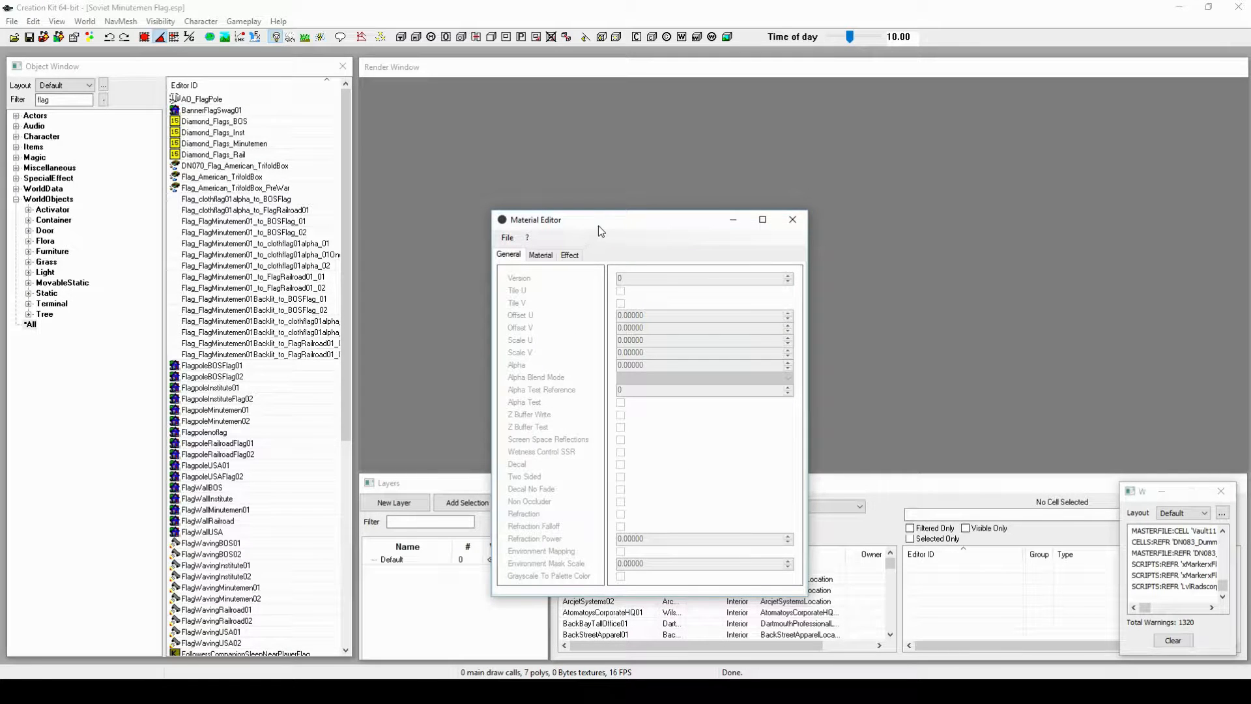
Step: Look over the Material Editor window and the Fallout4 Stuff folder, minimizing each one after viewing
{"action": "mouse_move", "coordinate": [598, 225]}
{"action": "left_mouse_down"}
{"action": "mouse_move", "coordinate": [443, 166]}
{"action": "mouse_move", "coordinate": [483, 153]}
{"action": "left_mouse_up"}
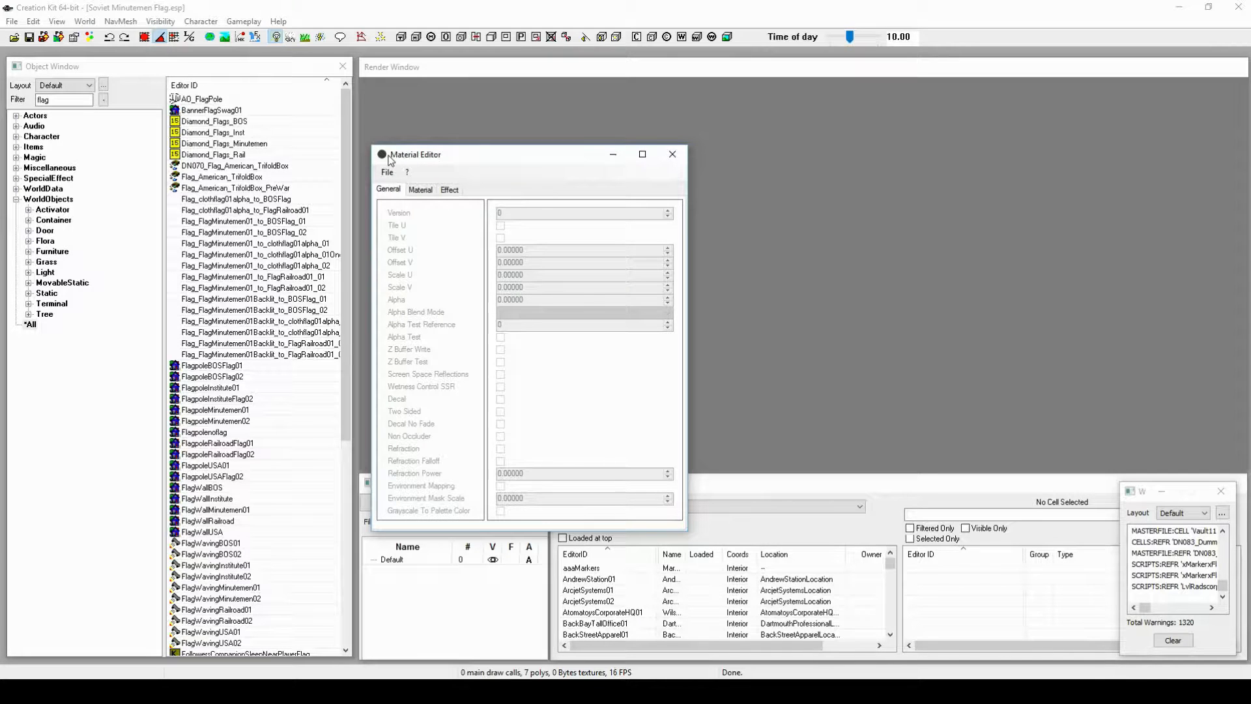
{"action": "left_click", "coordinate": [613, 154]}
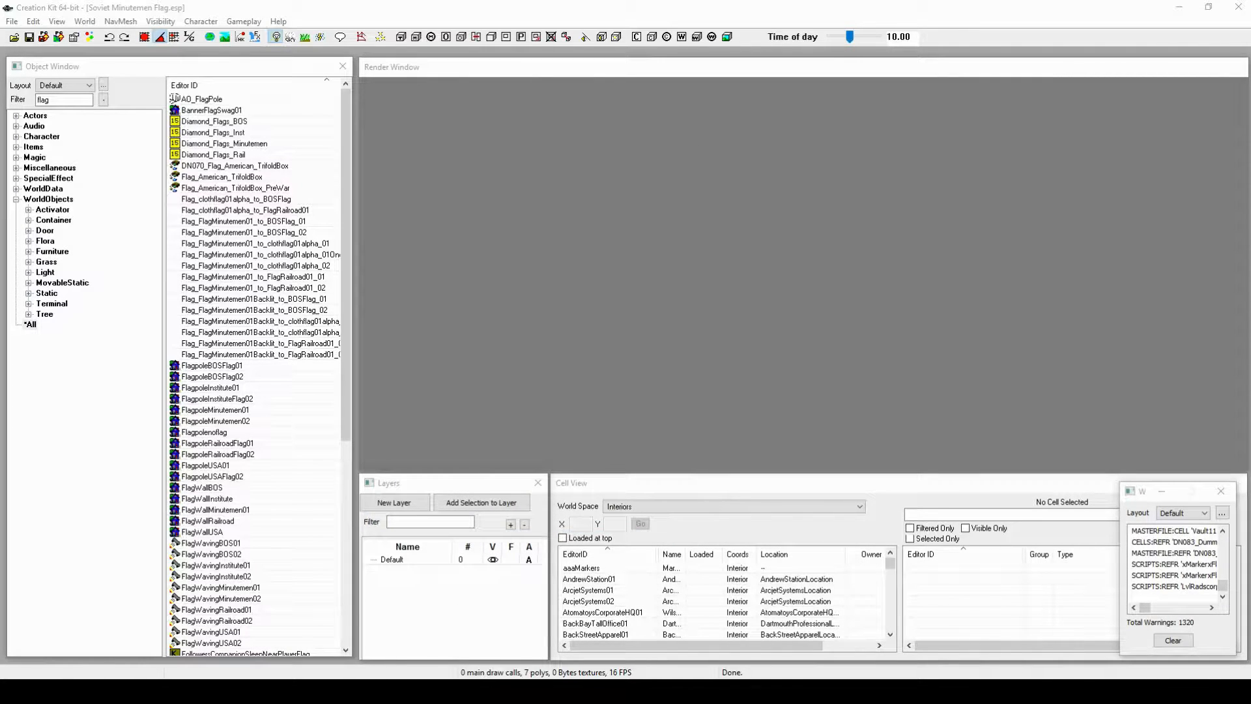
{"action": "mouse_move", "coordinate": [364, 690]}
{"action": "left_click", "coordinate": [344, 626]}
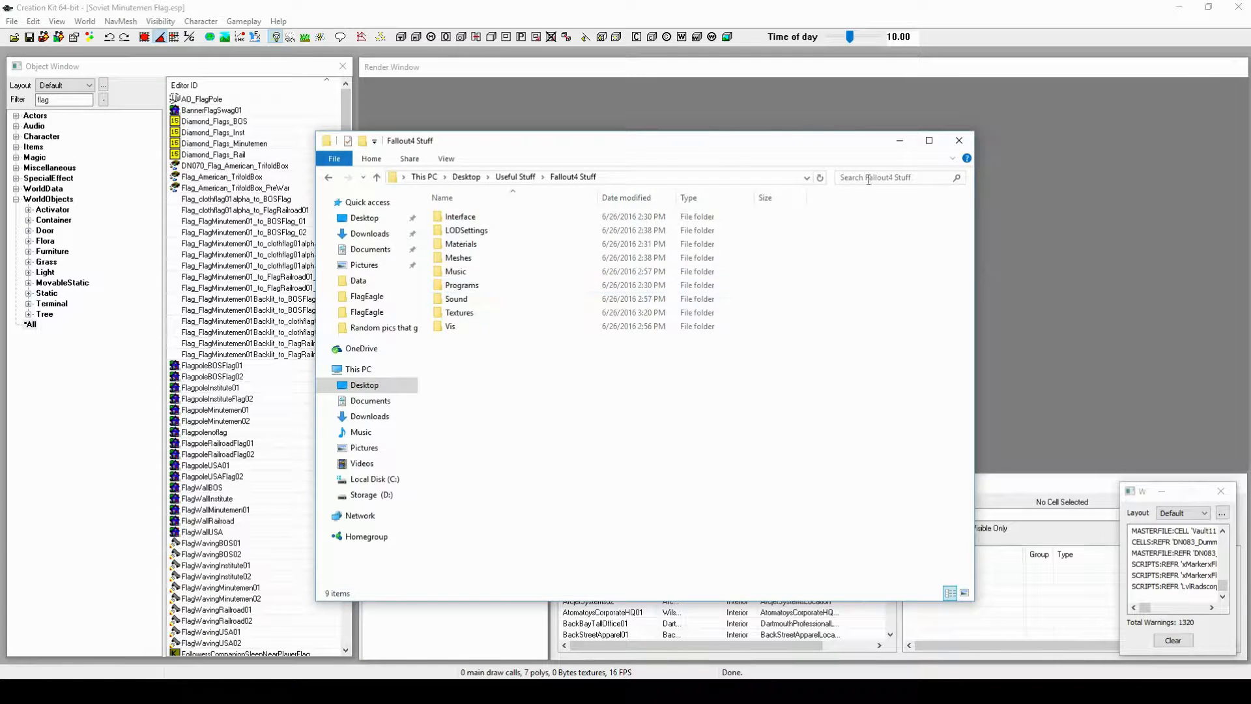
{"action": "left_click", "coordinate": [899, 140]}
Step: Examine the Fallout 4 Data folder to see where the bae application sits among the game files, and minimize the folder
{"action": "mouse_move", "coordinate": [347, 683]}
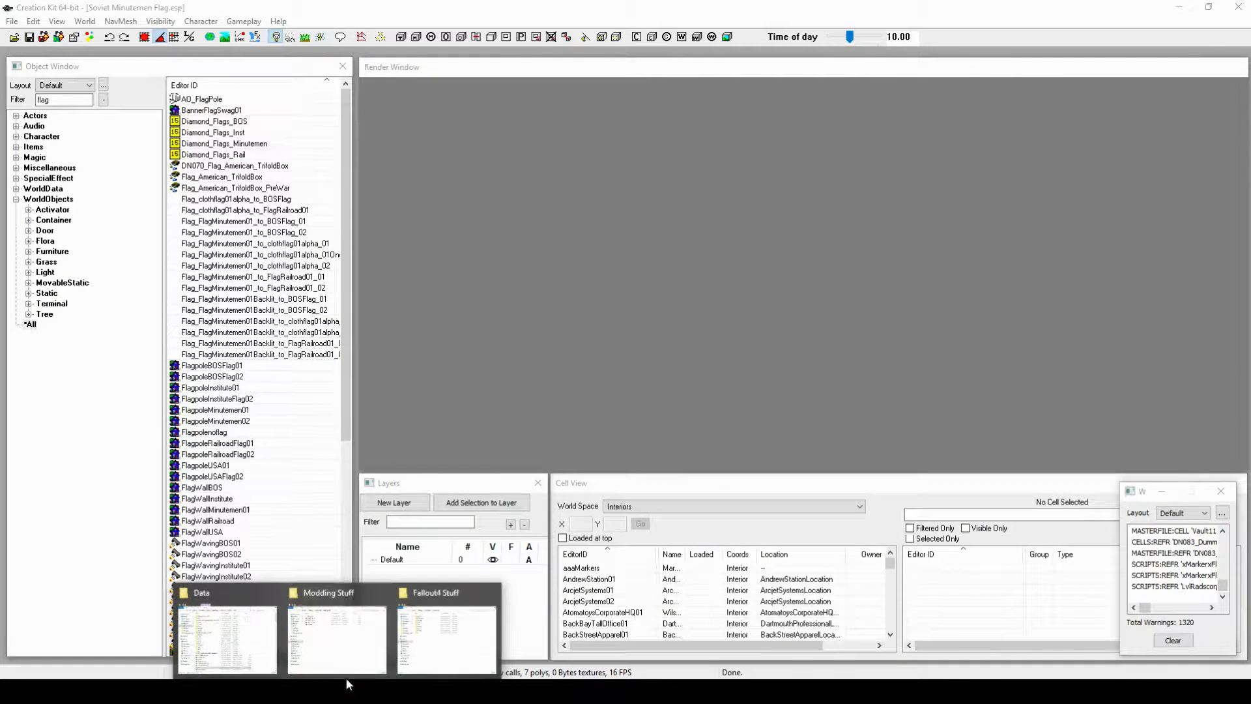
{"action": "left_click", "coordinate": [243, 613]}
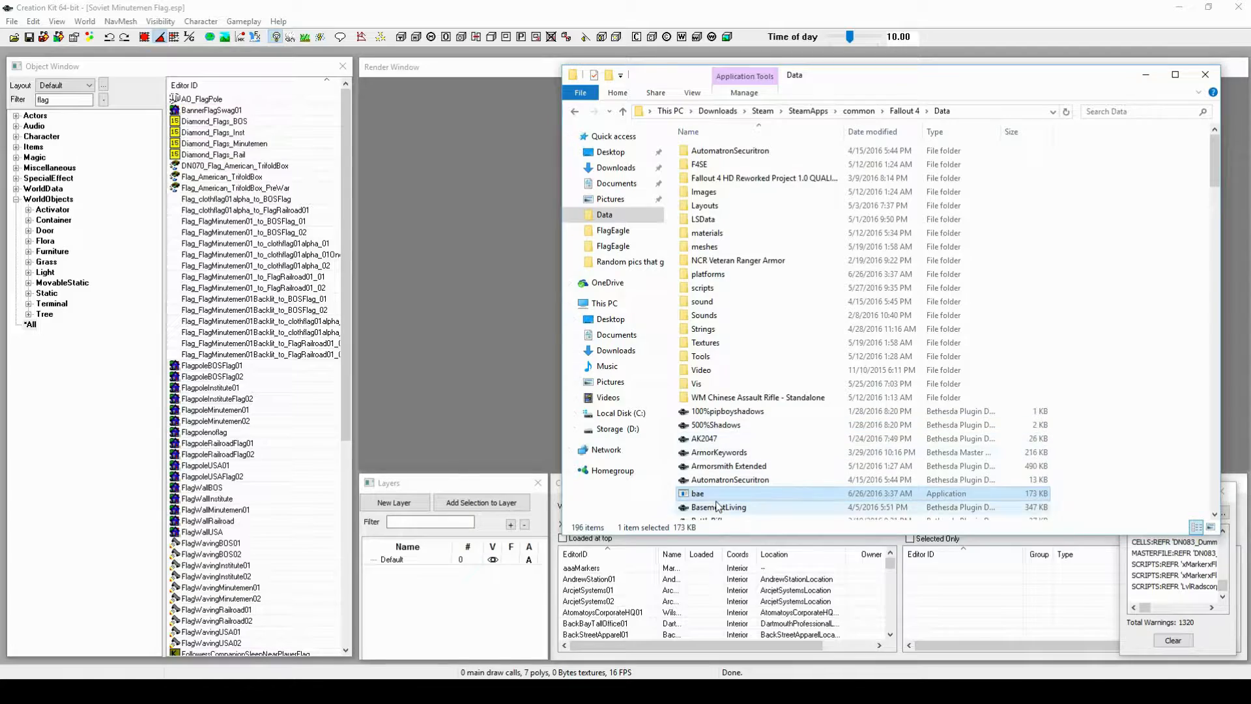
{"action": "scroll", "coordinate": [713, 450], "scroll_direction": "down", "scroll_amount": 6}
{"action": "scroll", "coordinate": [714, 464], "scroll_direction": "up", "scroll_amount": 6}
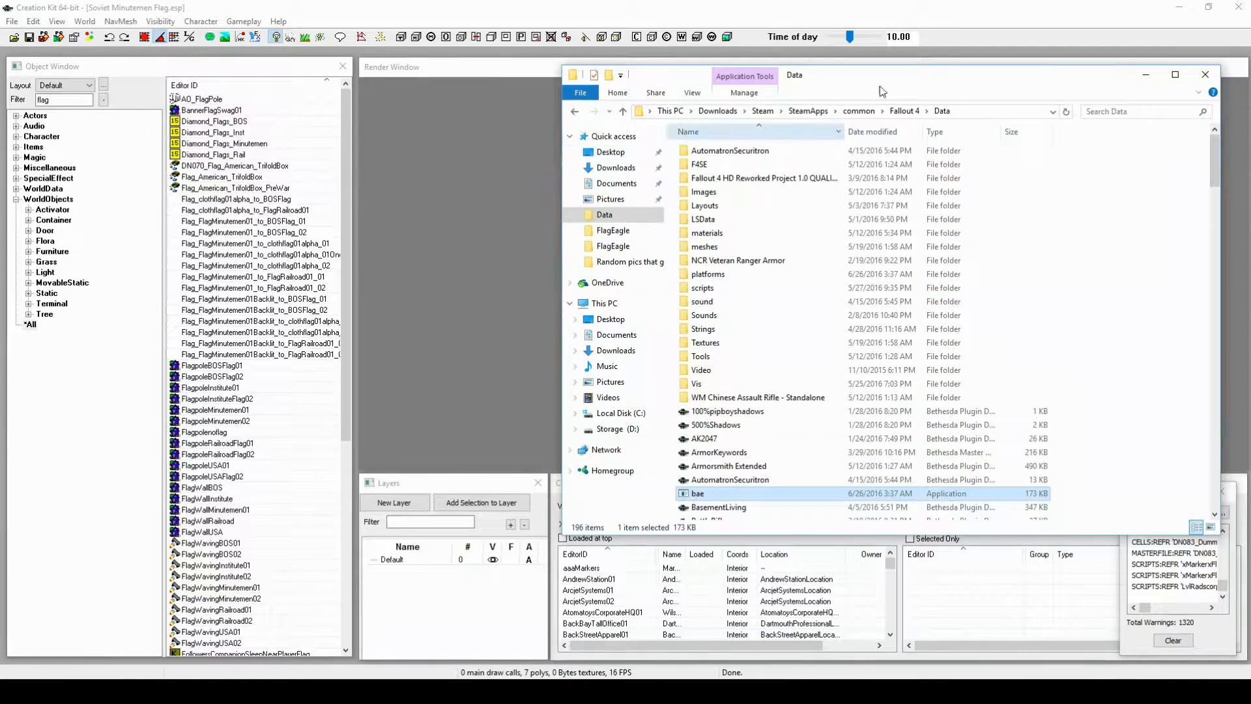
{"action": "scroll", "coordinate": [812, 443], "scroll_direction": "down", "scroll_amount": 12}
{"action": "scroll", "coordinate": [805, 470], "scroll_direction": "up", "scroll_amount": 3}
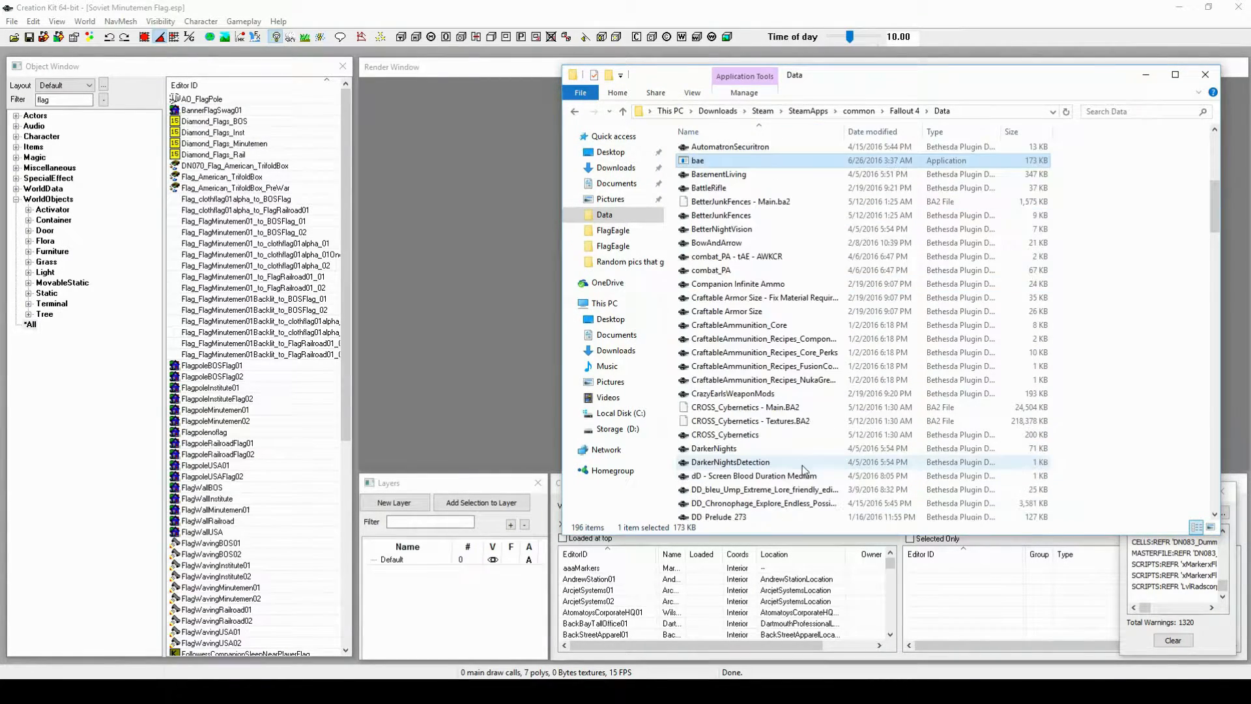
{"action": "scroll", "coordinate": [787, 425], "scroll_direction": "up", "scroll_amount": 8}
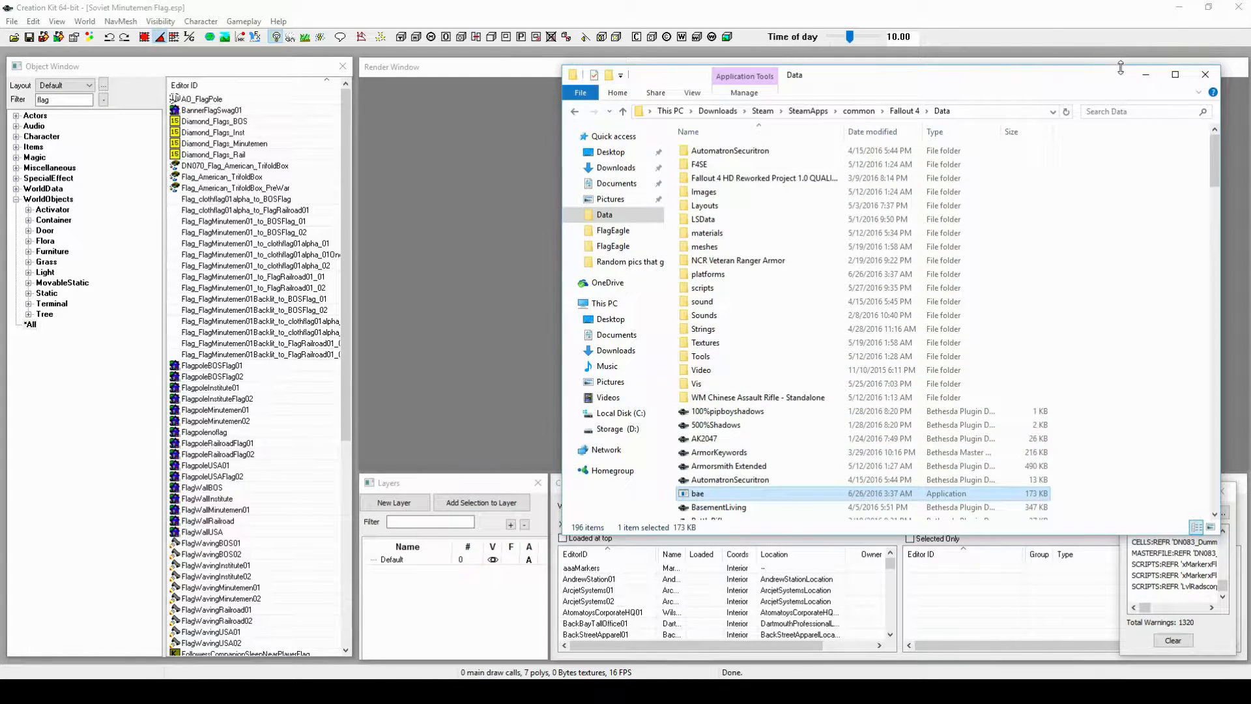
{"action": "left_click", "coordinate": [1141, 75]}
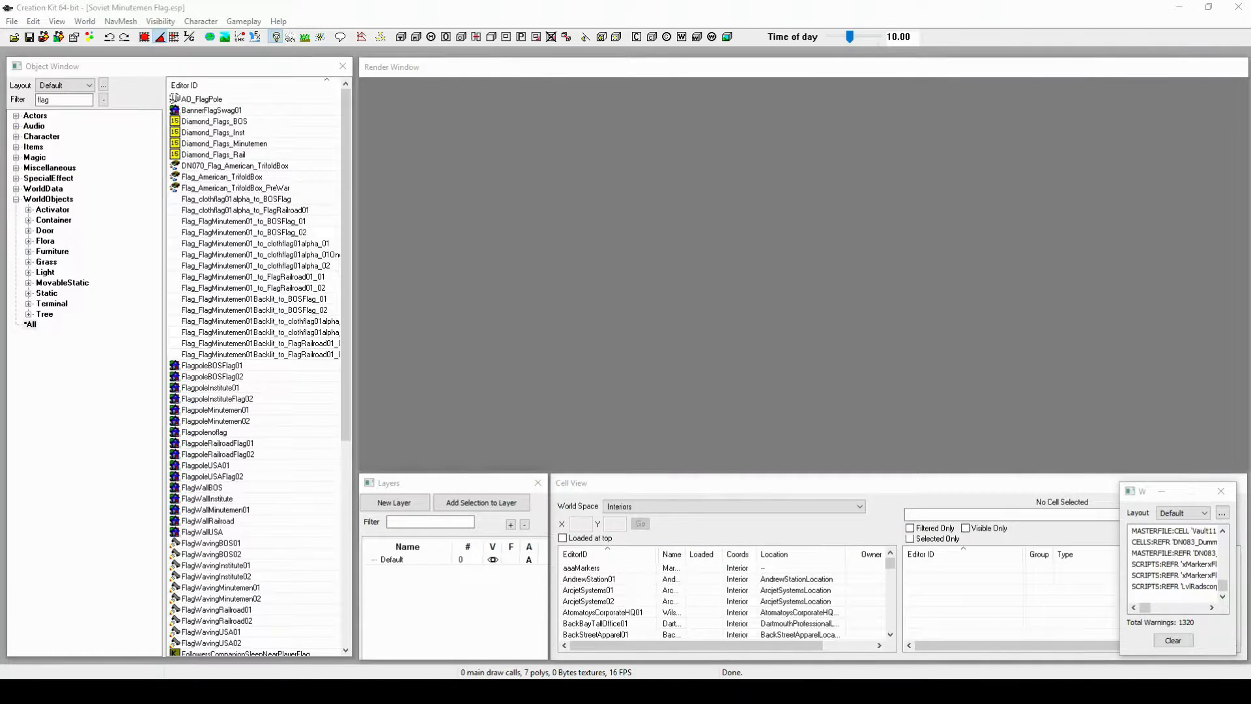
Step: Bring up B.A.E.'s archive selection in the Fallout 4 Data folder and look through the Fallout4 BA2 archives
{"action": "left_click", "coordinate": [335, 691]}
{"action": "left_click_drag", "start_coordinate": [561, 166], "coordinate": [533, 156]}
{"action": "left_click", "coordinate": [492, 167]}
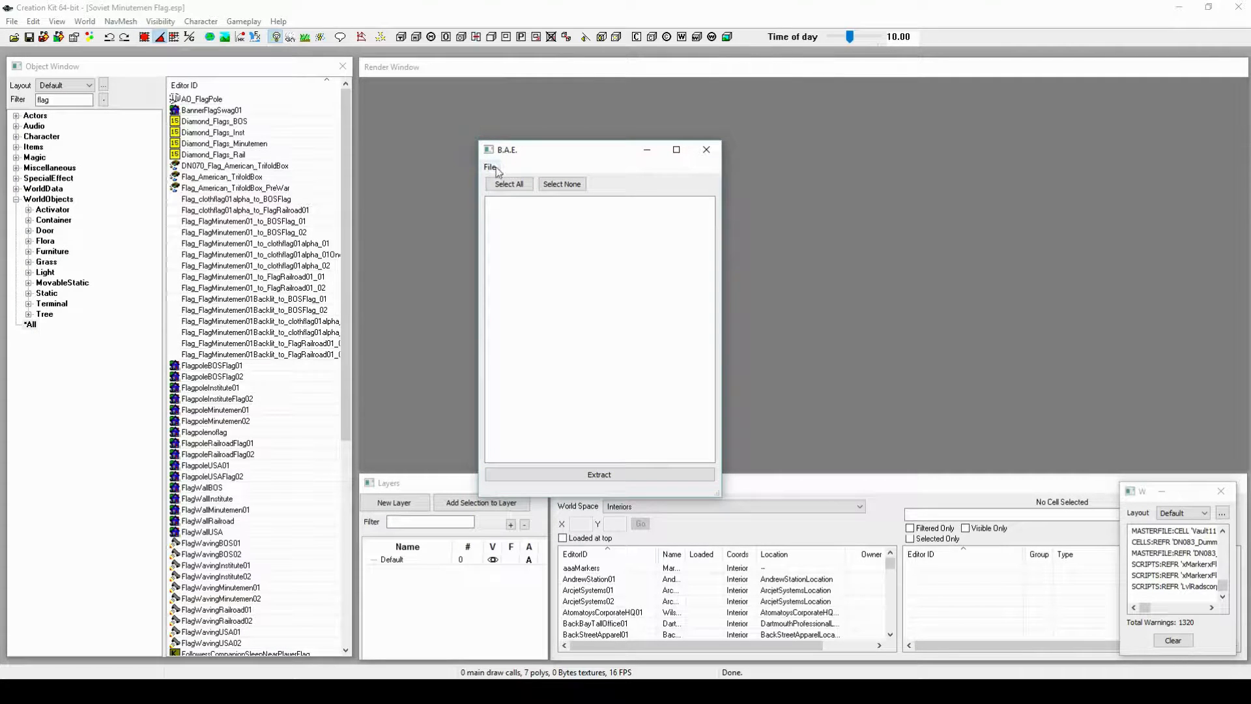
{"action": "left_click", "coordinate": [515, 183]}
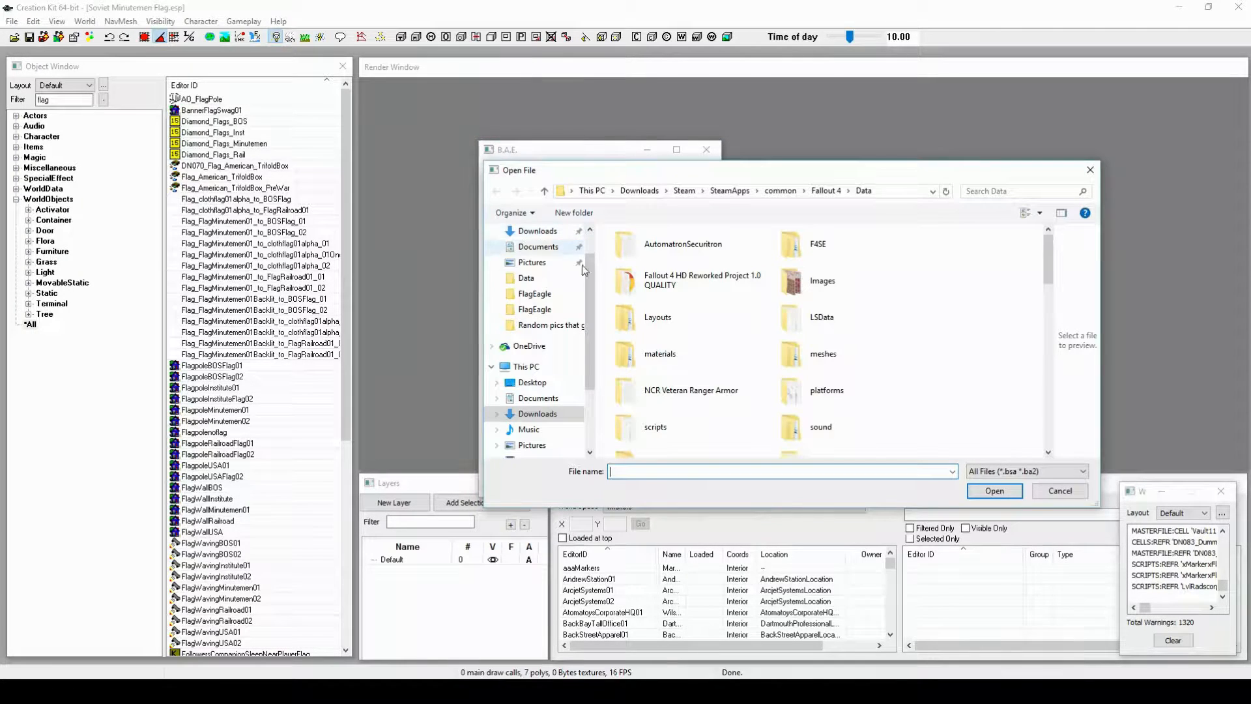
{"action": "scroll", "coordinate": [747, 391], "scroll_direction": "down", "scroll_amount": 5}
{"action": "scroll", "coordinate": [748, 407], "scroll_direction": "up", "scroll_amount": 3}
{"action": "scroll", "coordinate": [747, 408], "scroll_direction": "down", "scroll_amount": 2}
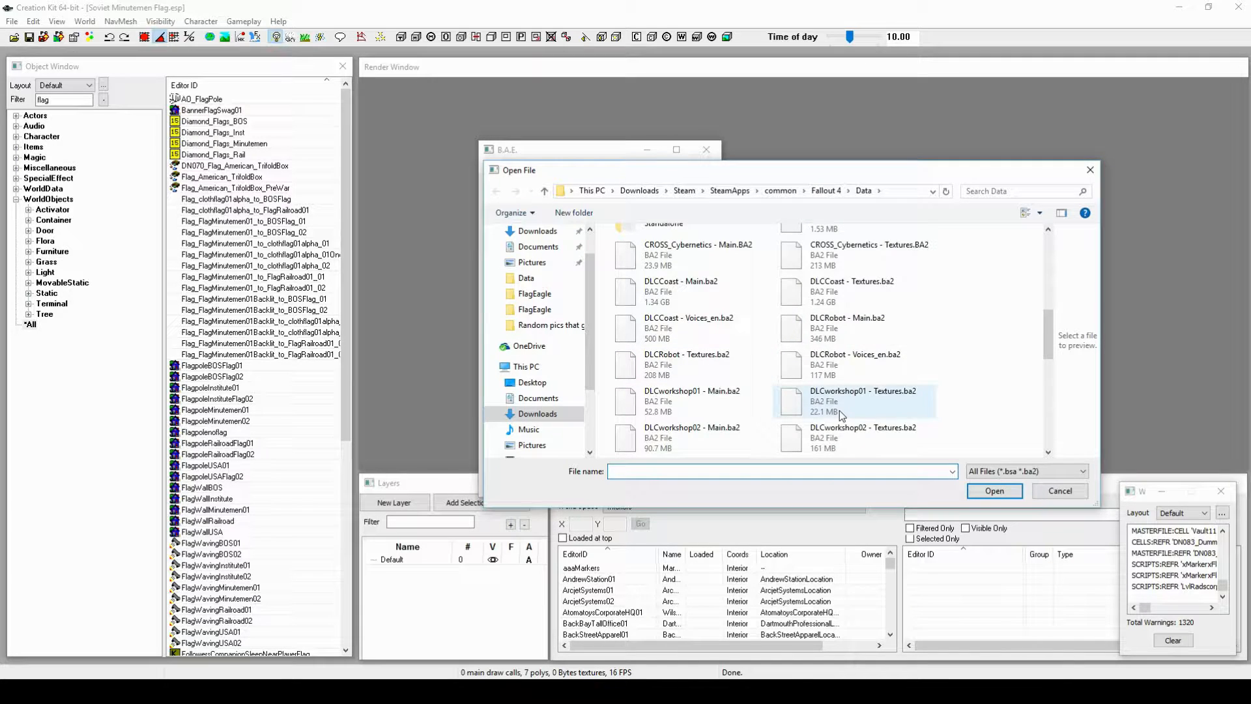
{"action": "scroll", "coordinate": [839, 409], "scroll_direction": "down", "scroll_amount": 3}
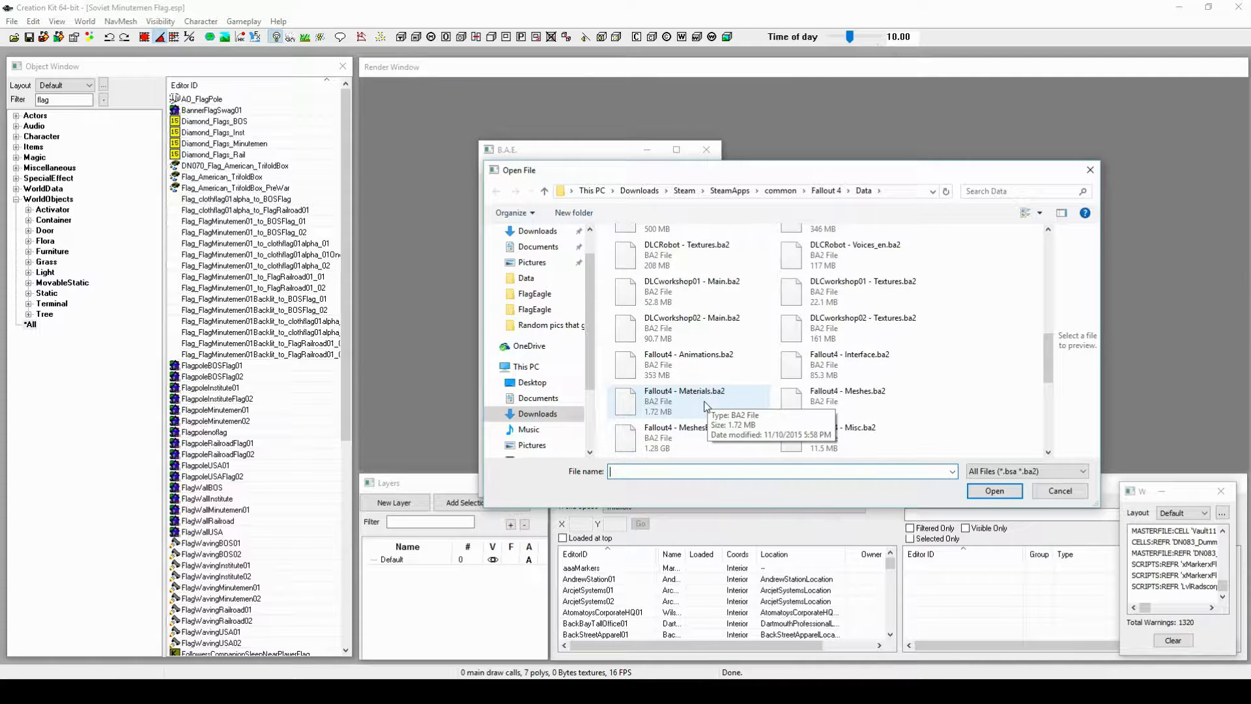
{"action": "scroll", "coordinate": [710, 417], "scroll_direction": "down", "scroll_amount": 3}
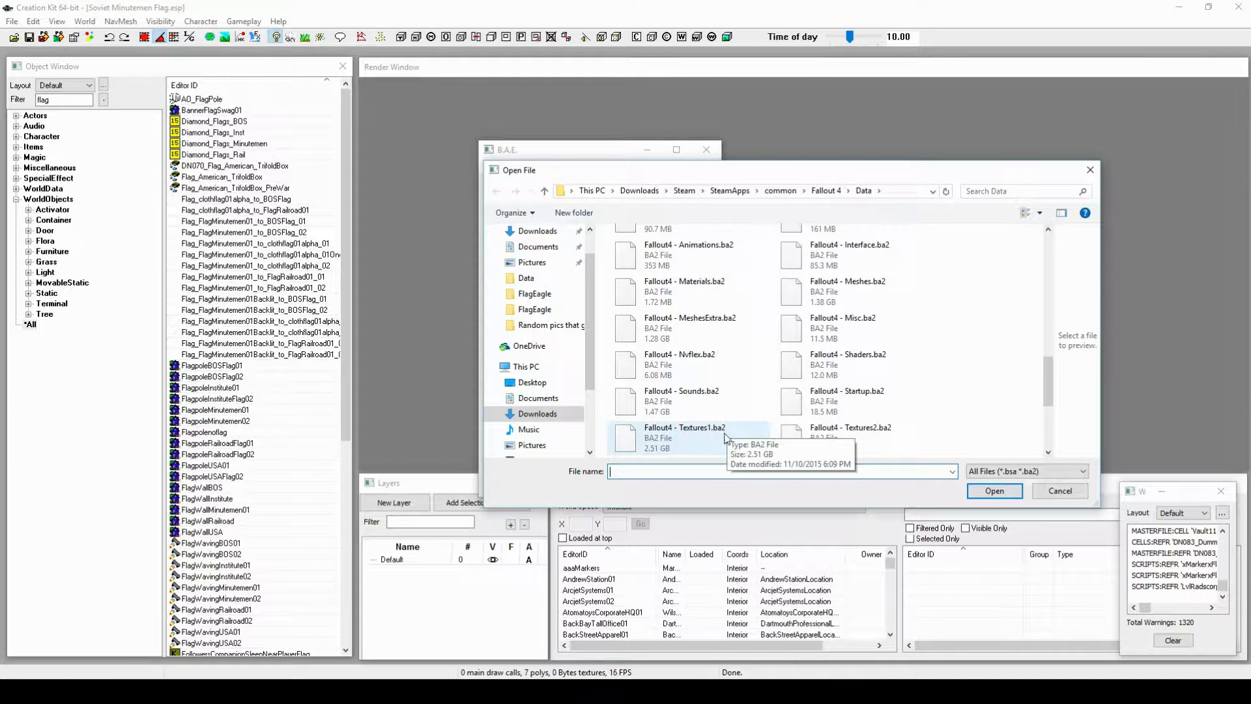
Step: Try selecting Fallout4 - Textures1.ba2 and Fallout4 - Textures2.ba2 together, cancel opening them, and close B.A.E
{"action": "left_click", "coordinate": [684, 437], "text": "shift"}
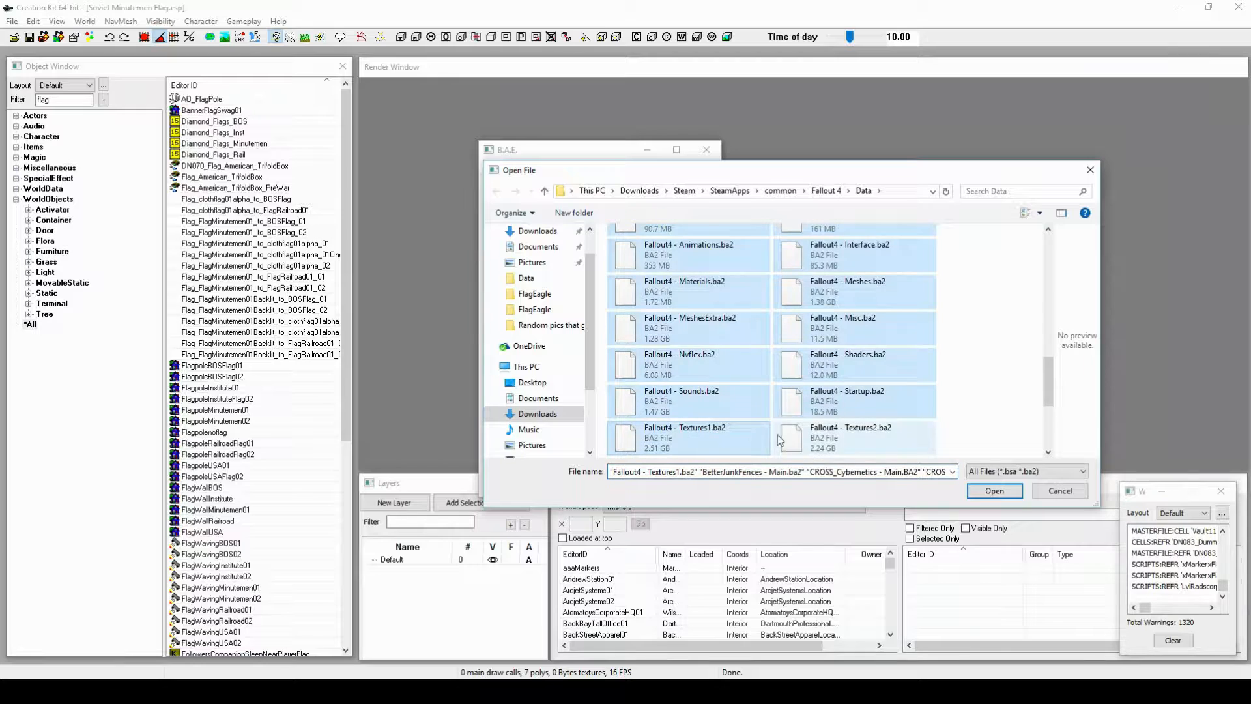
{"action": "left_click", "coordinate": [1002, 366]}
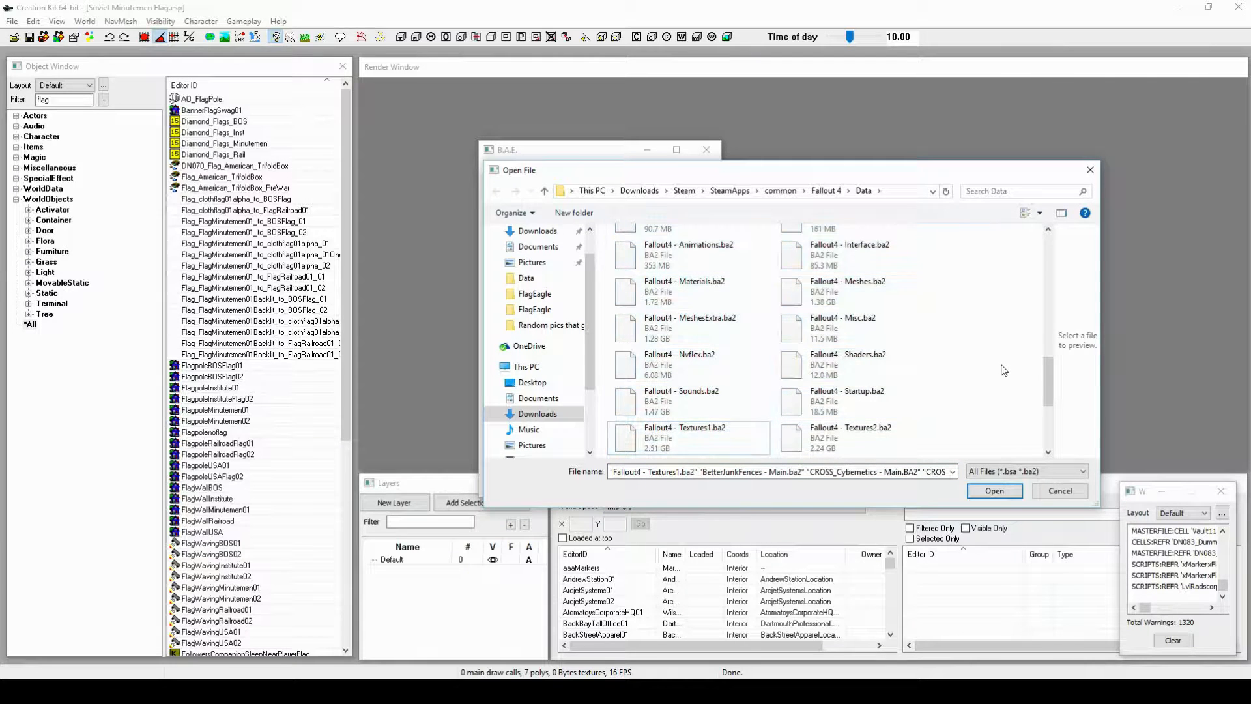
{"action": "left_click", "coordinate": [682, 446]}
{"action": "left_click", "coordinate": [847, 438], "text": "ctrl"}
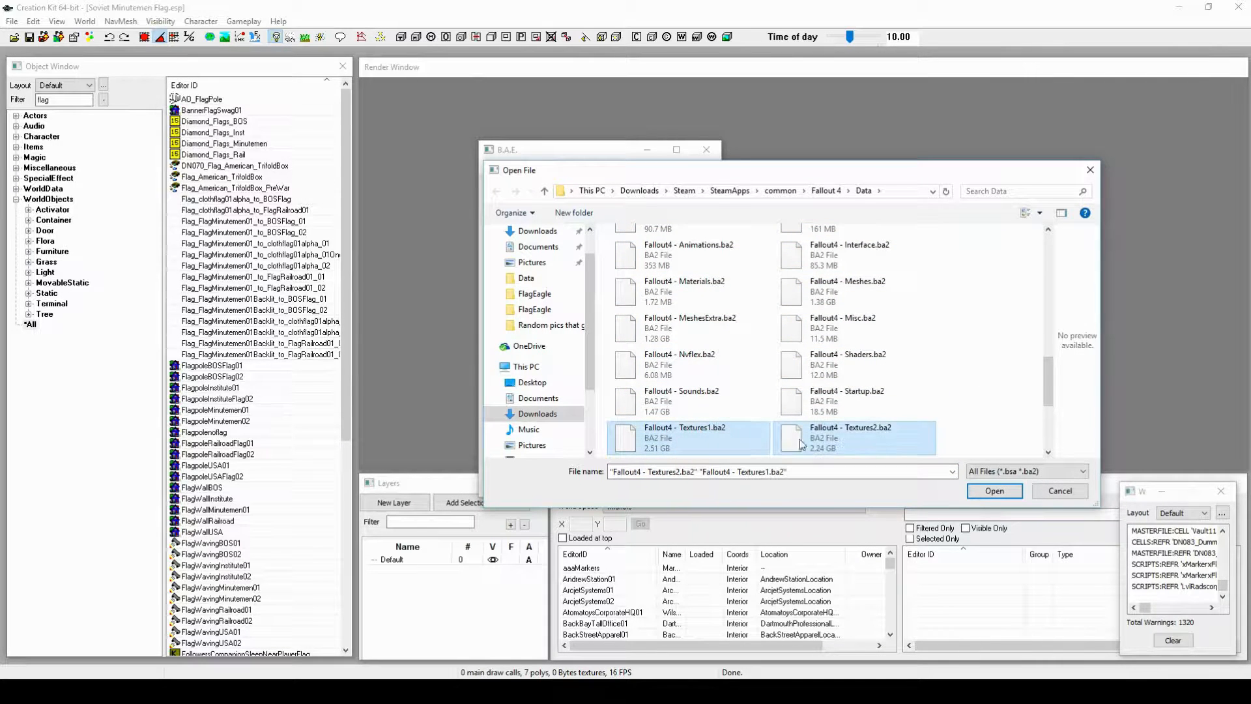
{"action": "left_click", "coordinate": [990, 361]}
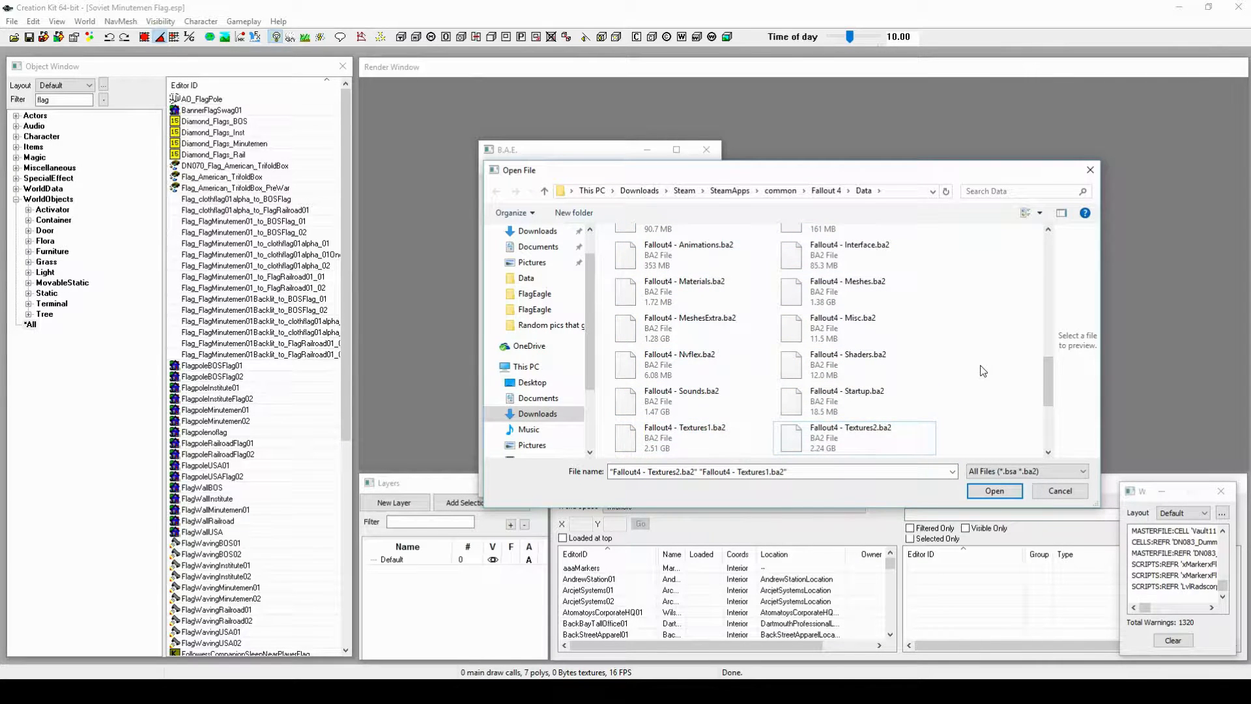
{"action": "left_click", "coordinate": [1067, 495]}
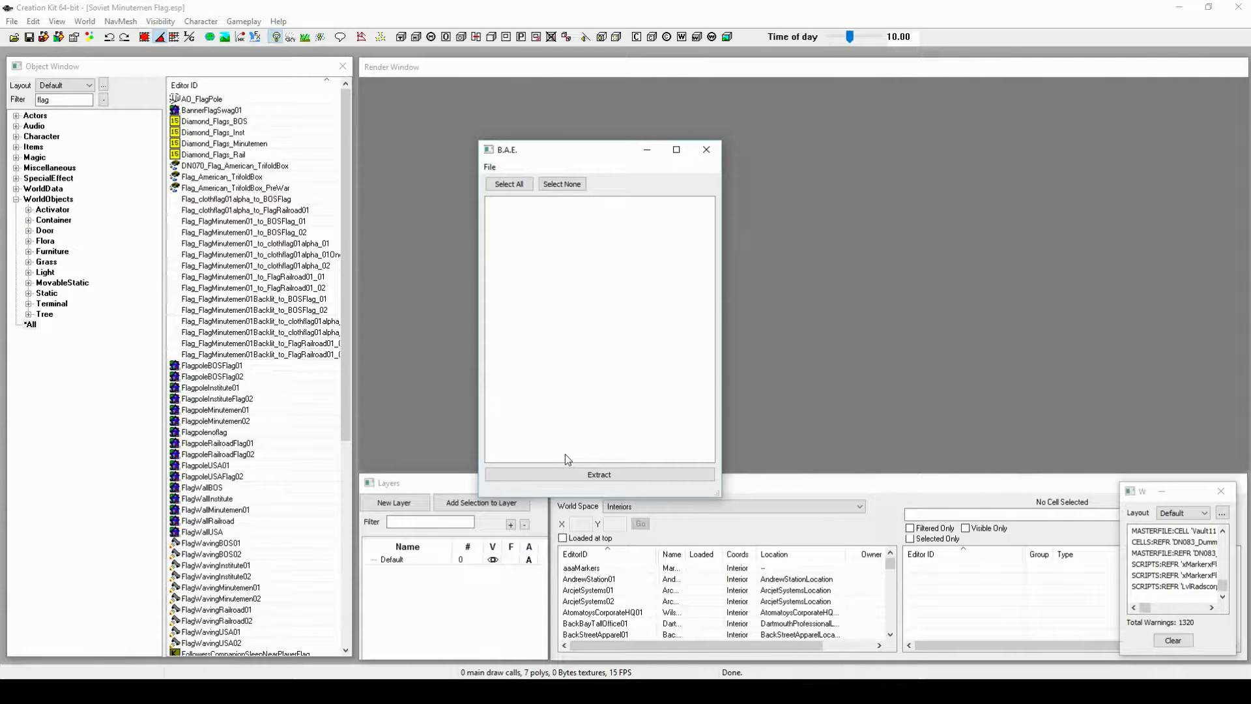
{"action": "left_click", "coordinate": [710, 154]}
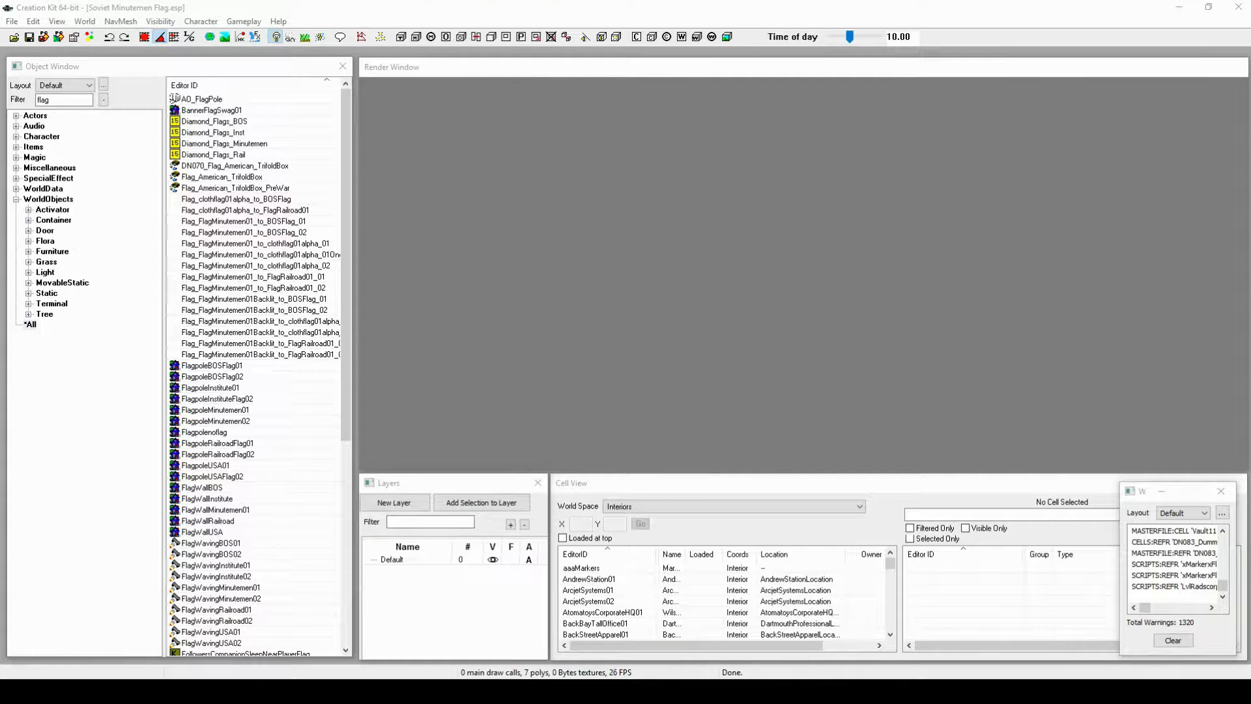
Step: Check the Modding Stuff folder for the Material Editor application and close the folder
{"action": "mouse_move", "coordinate": [345, 675]}
{"action": "left_click", "coordinate": [358, 641]}
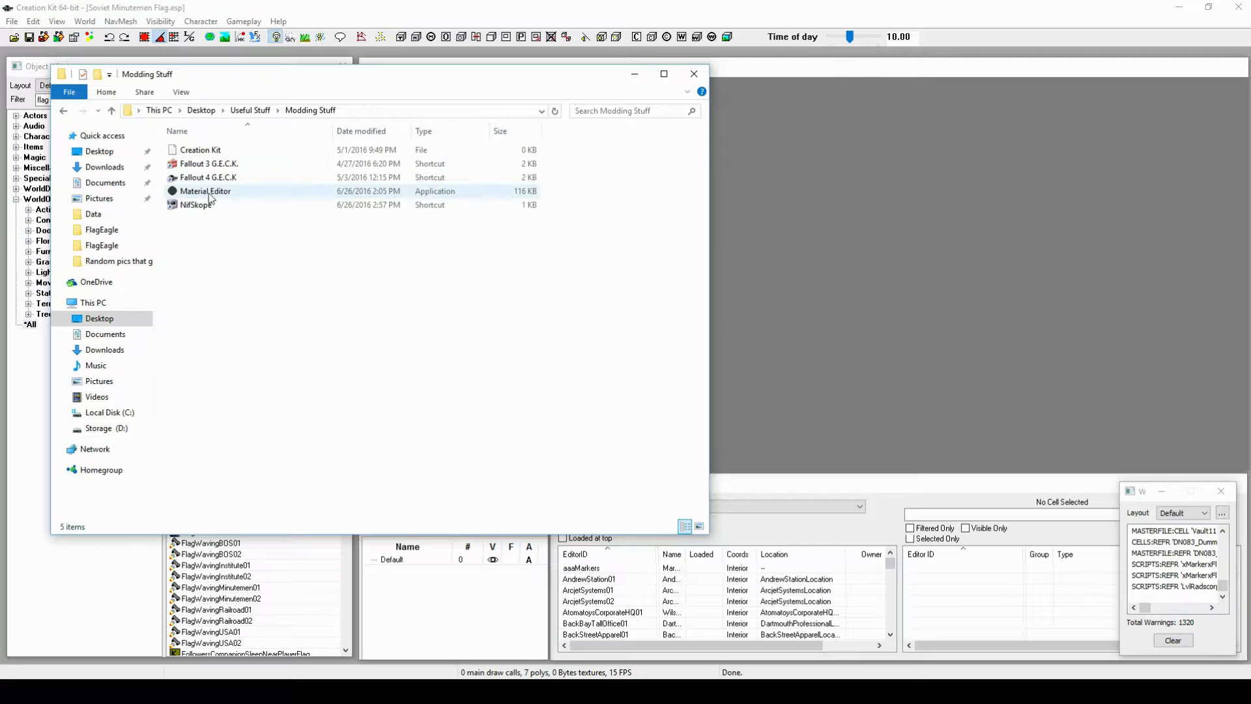
{"action": "left_click", "coordinate": [694, 73]}
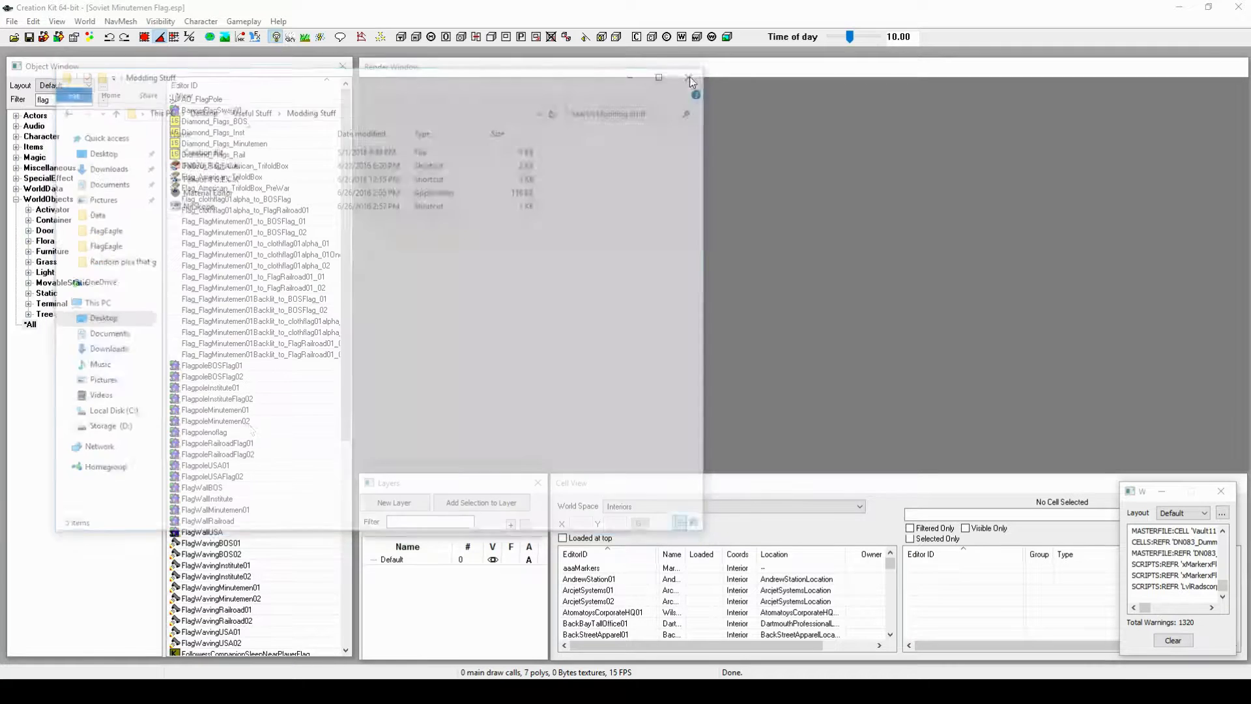
Step: Compare the folder structure of Fallout4 Stuff with the Fallout 4 Data folder, and minimize both folders
{"action": "left_click", "coordinate": [260, 632]}
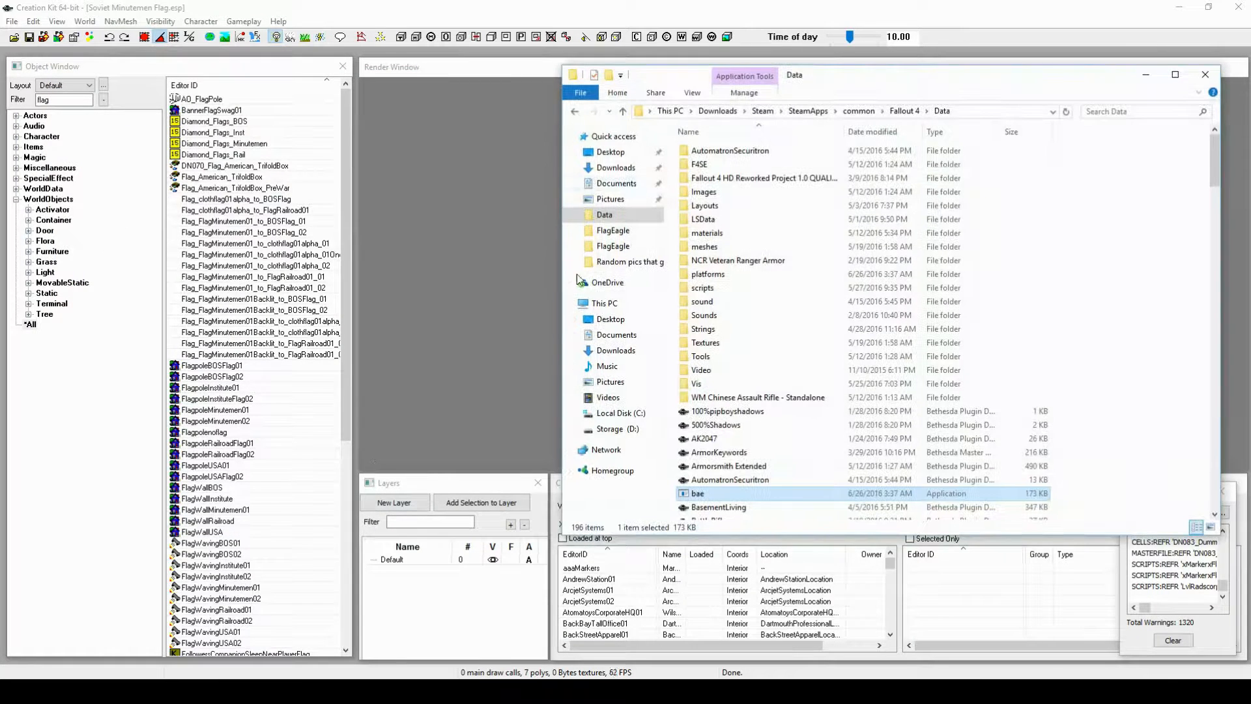
{"action": "left_click", "coordinate": [383, 644]}
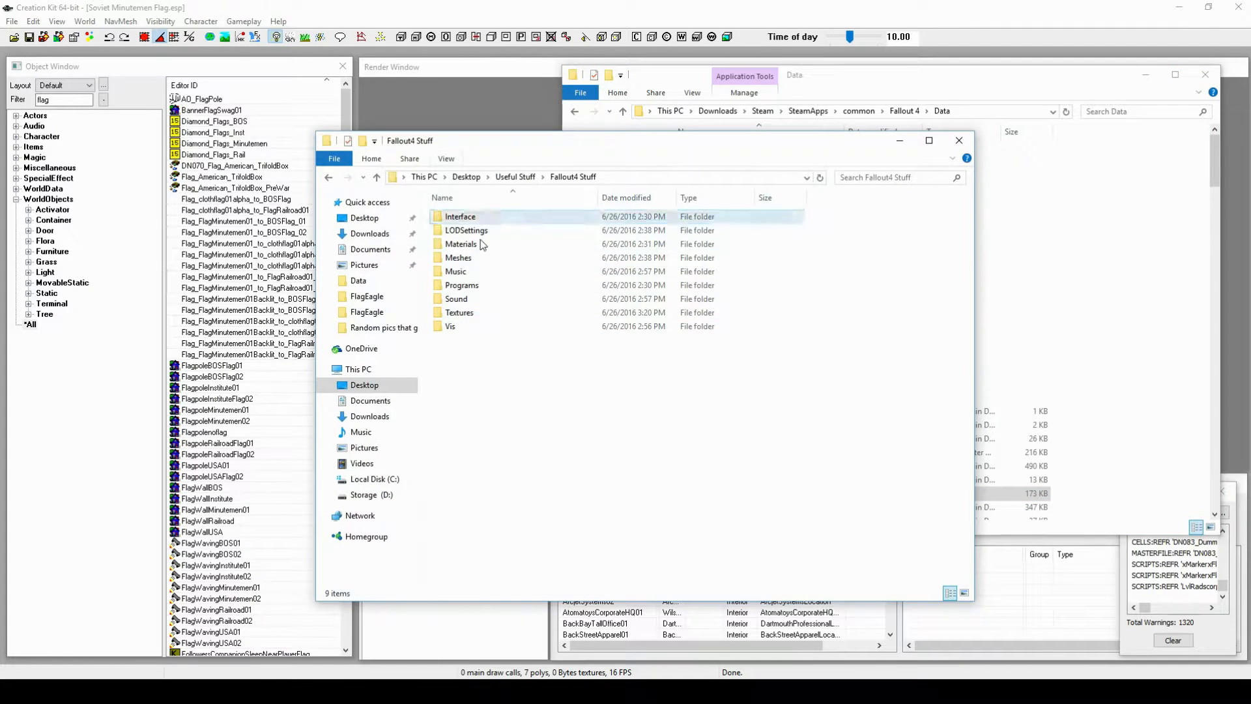
{"action": "left_click_drag", "start_coordinate": [514, 147], "coordinate": [321, 142]}
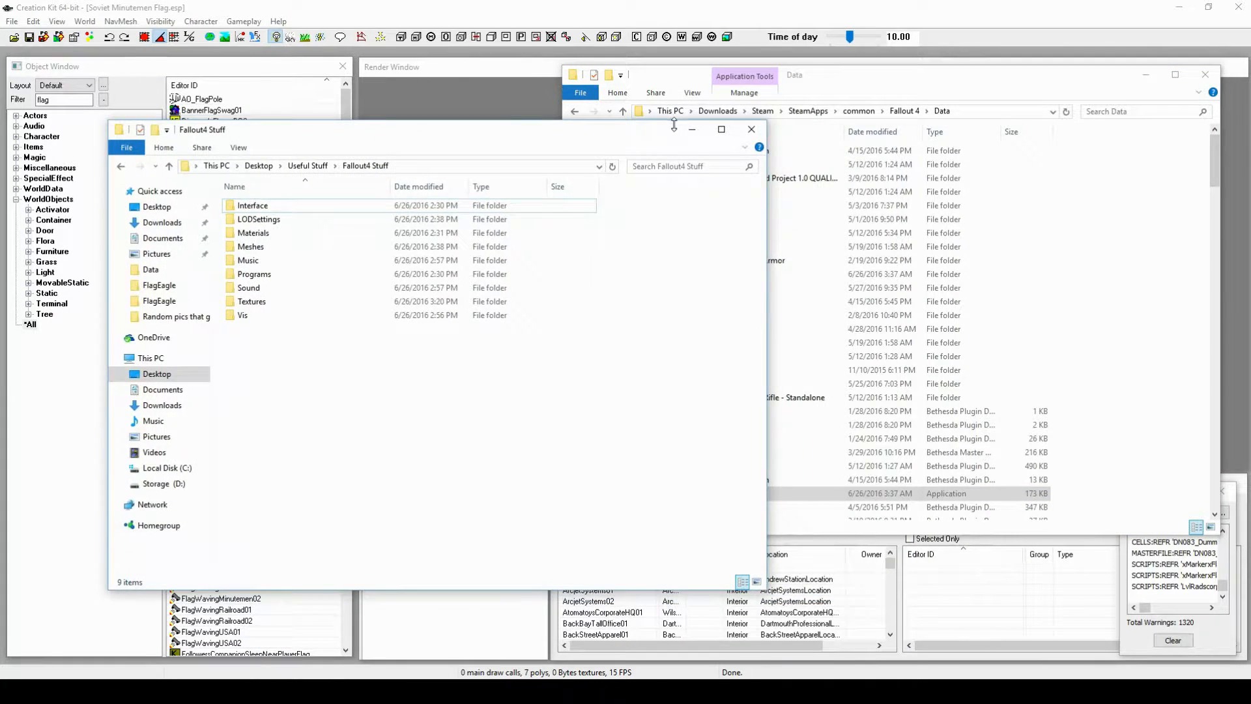
{"action": "left_click", "coordinate": [705, 135]}
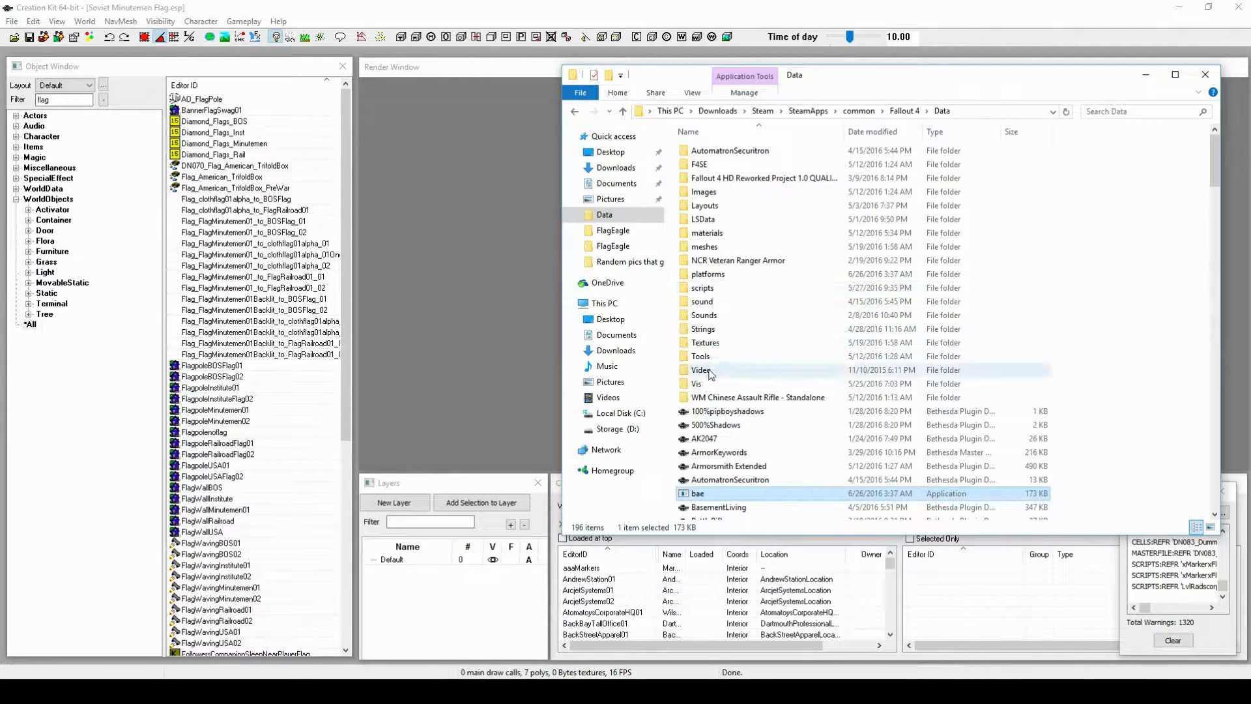
{"action": "left_click", "coordinate": [1175, 77]}
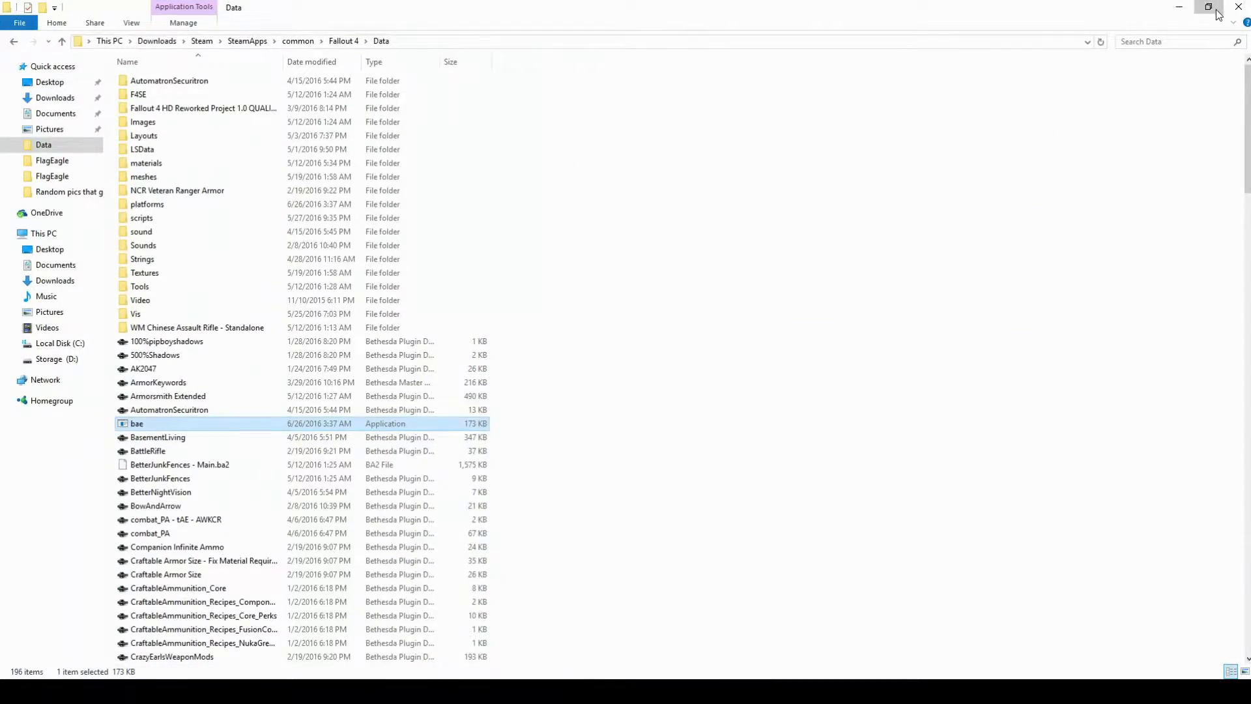
{"action": "left_click", "coordinate": [1209, 9]}
{"action": "left_click", "coordinate": [1166, 76]}
{"action": "left_click", "coordinate": [1208, 9]}
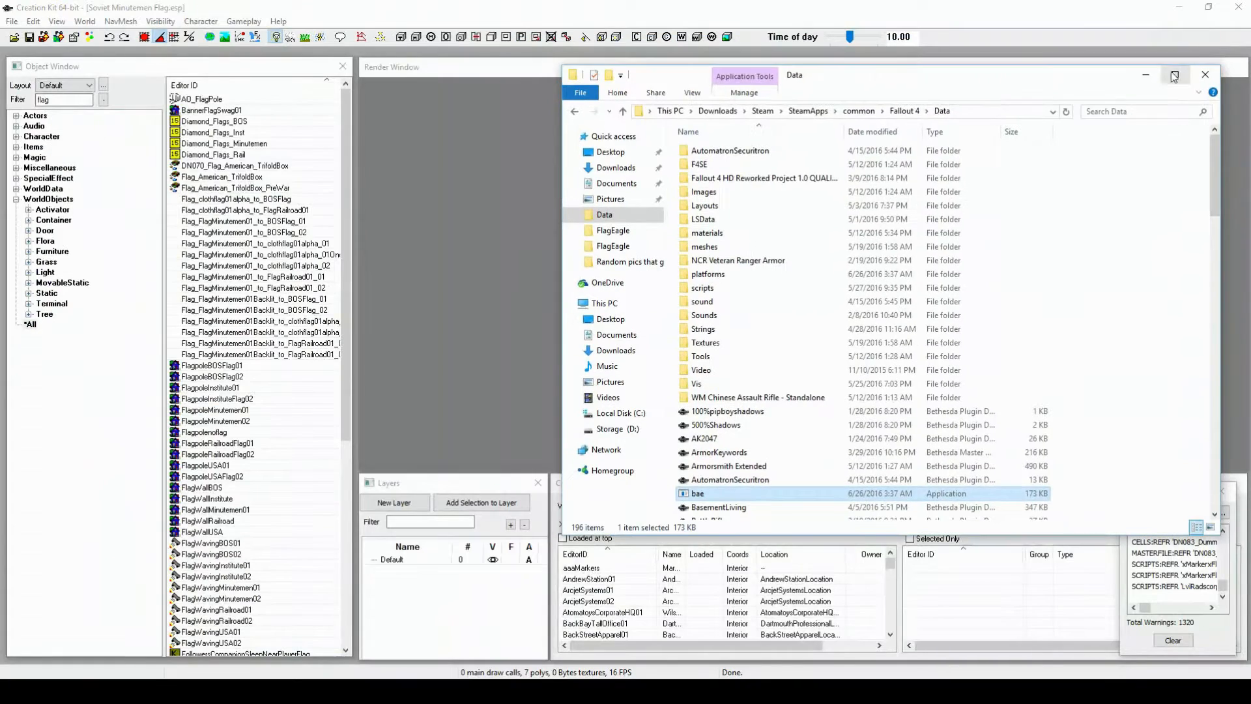
{"action": "left_click", "coordinate": [1152, 78]}
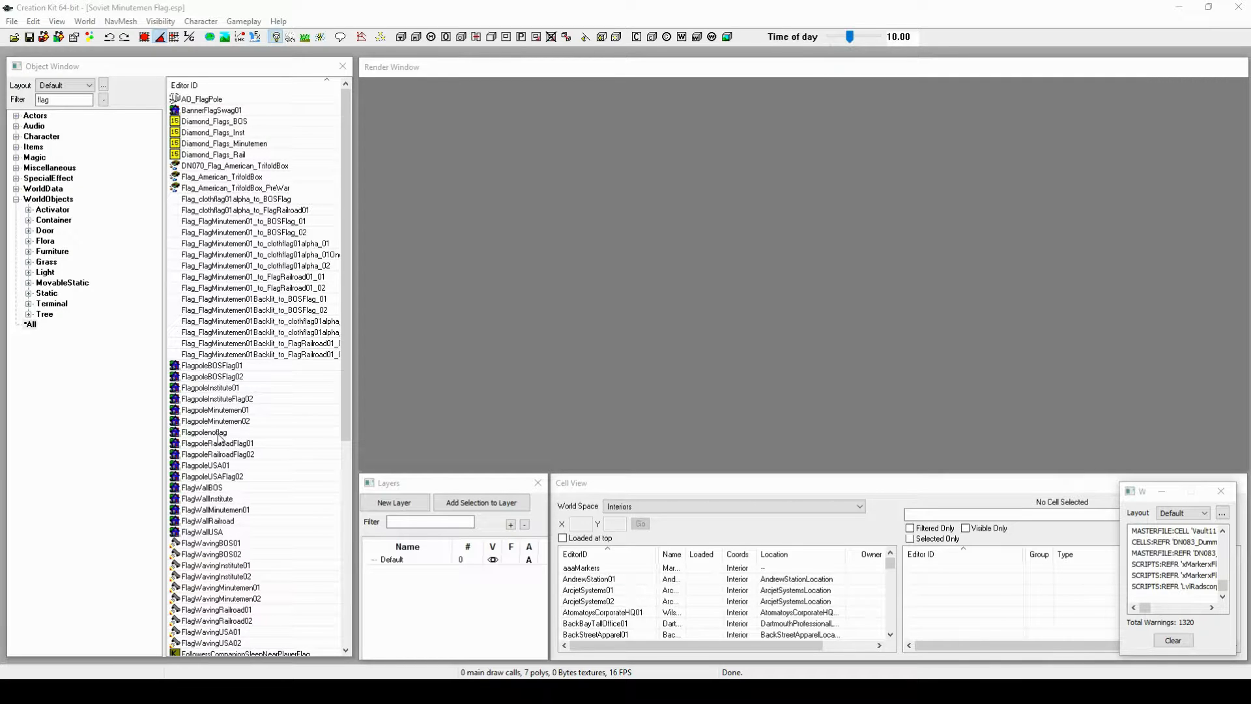
Step: Open the FlagWallMinutemen01 static object for editing and check the folder path of its model
{"action": "right_click", "coordinate": [215, 512]}
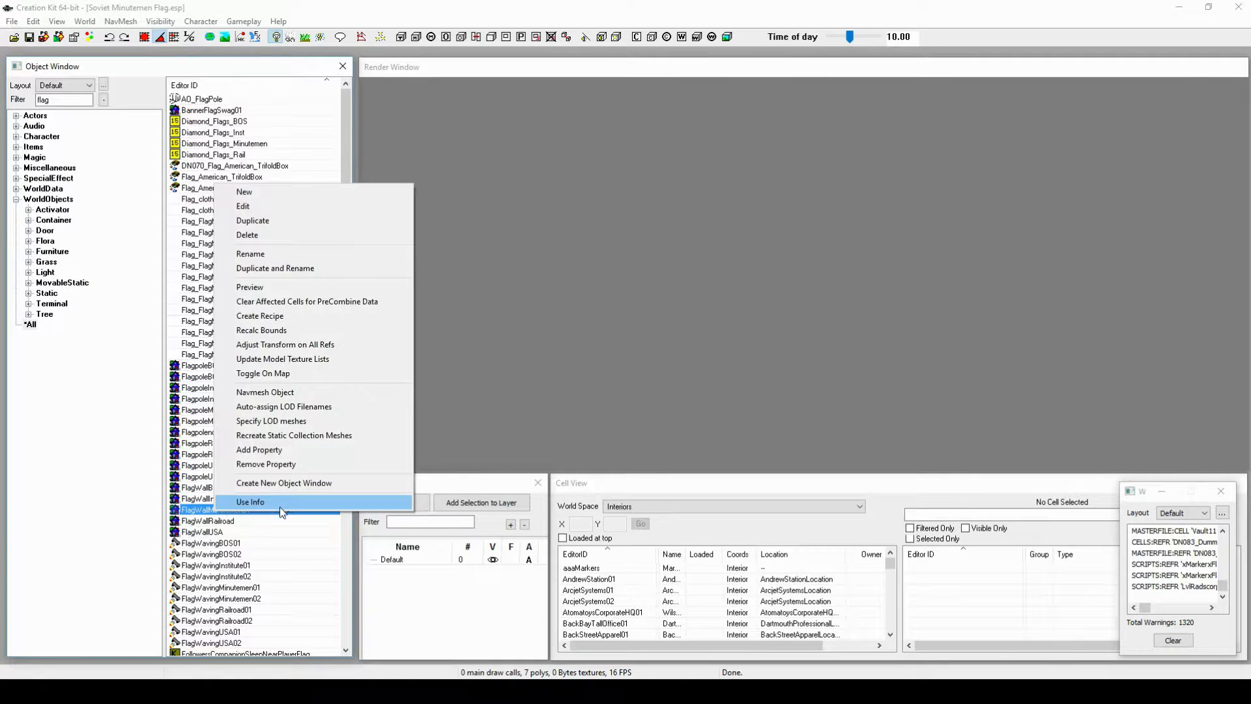
{"action": "left_click", "coordinate": [122, 514]}
{"action": "right_click", "coordinate": [199, 510]}
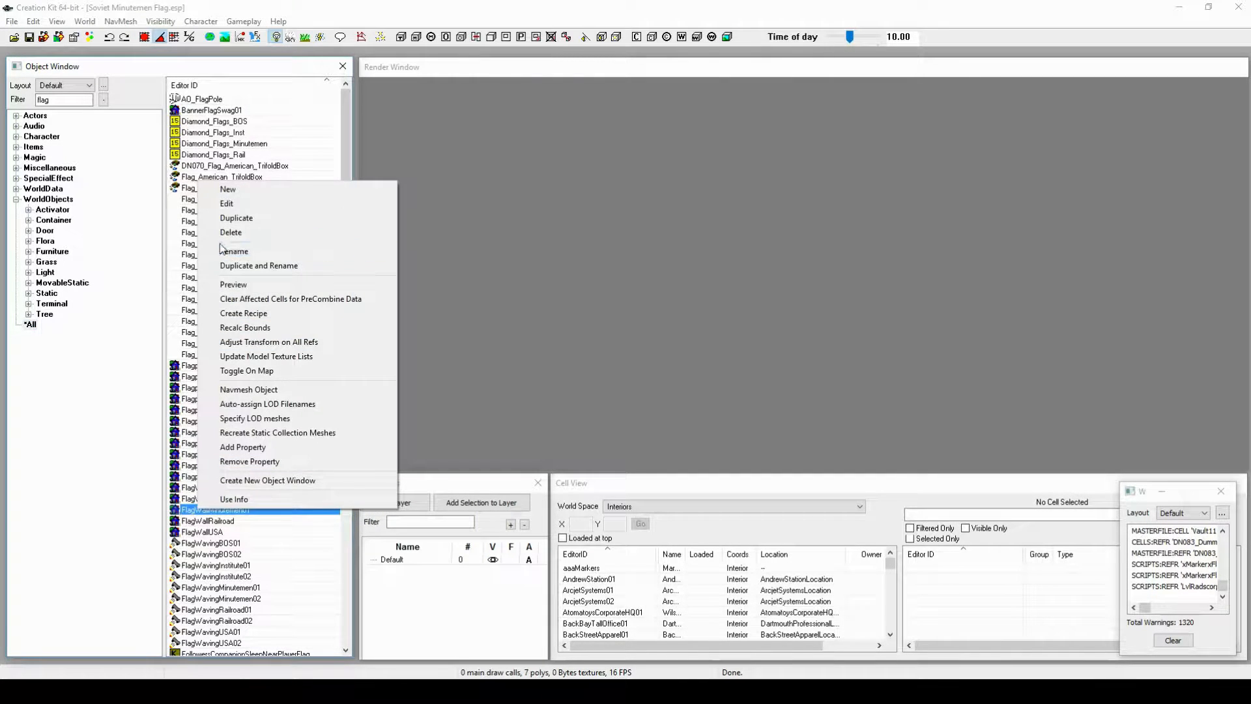
{"action": "left_click", "coordinate": [228, 204]}
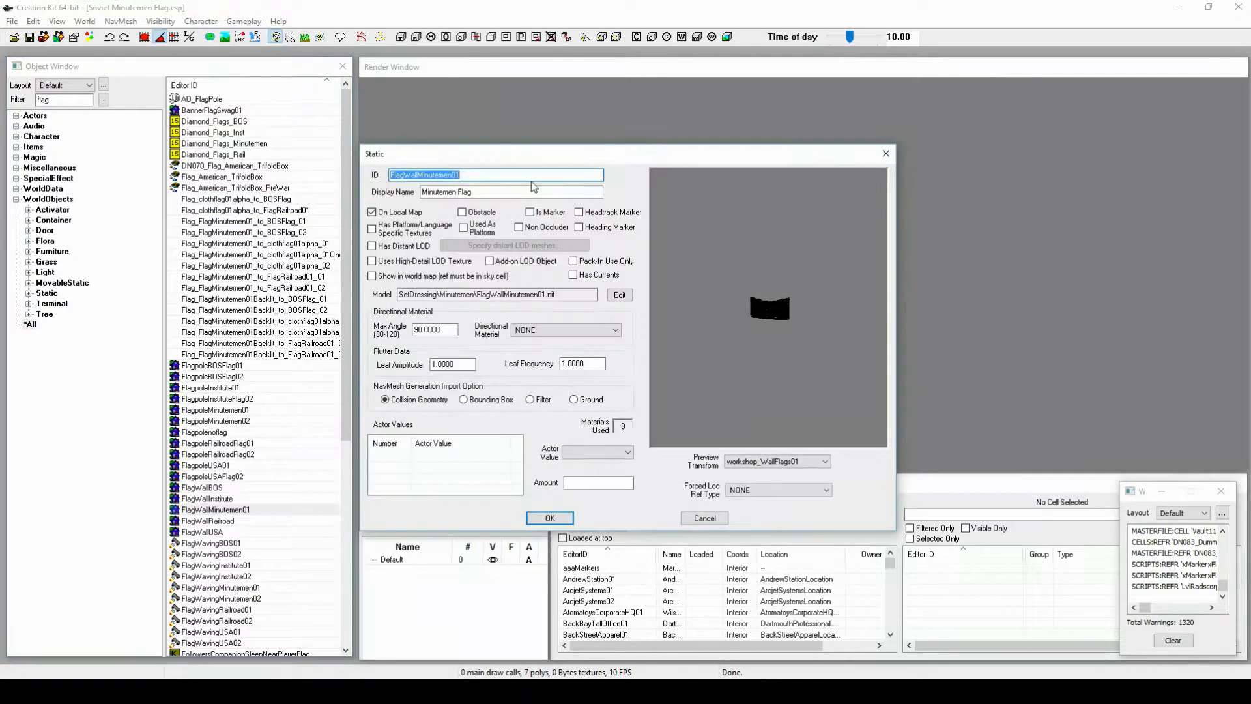
{"action": "left_click_drag", "start_coordinate": [504, 151], "coordinate": [519, 171]}
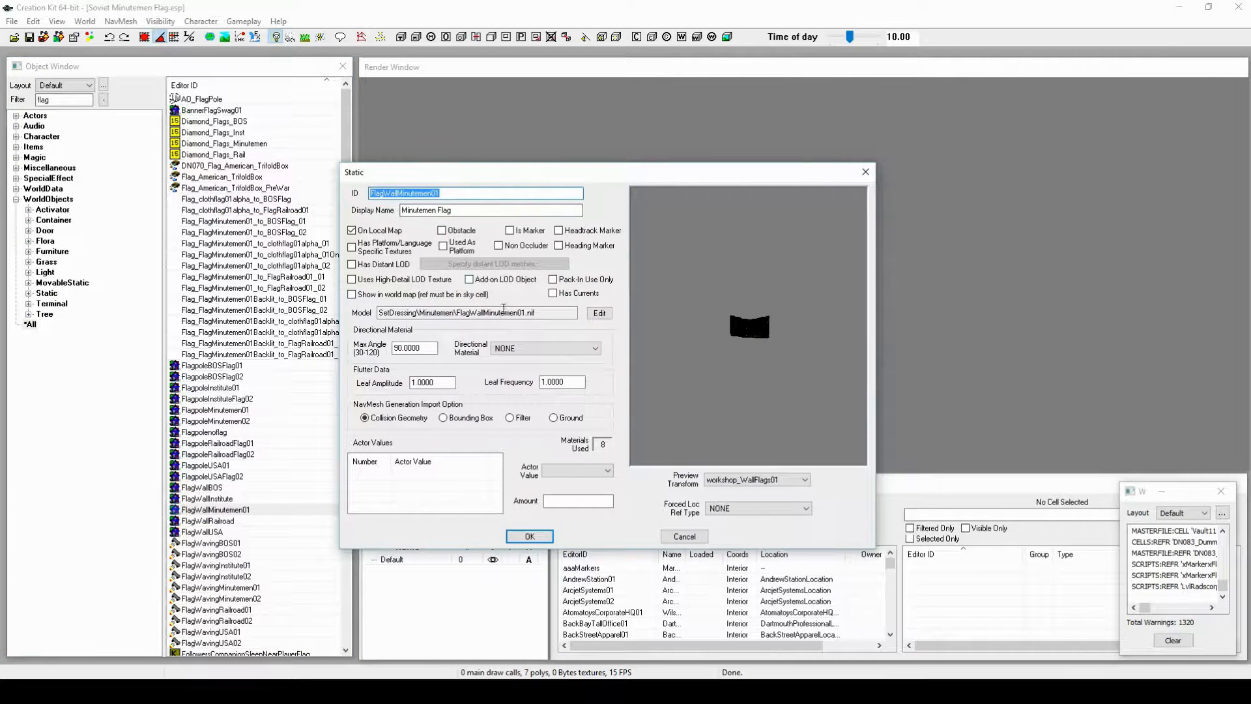
{"action": "left_click_drag", "start_coordinate": [379, 313], "coordinate": [518, 339]}
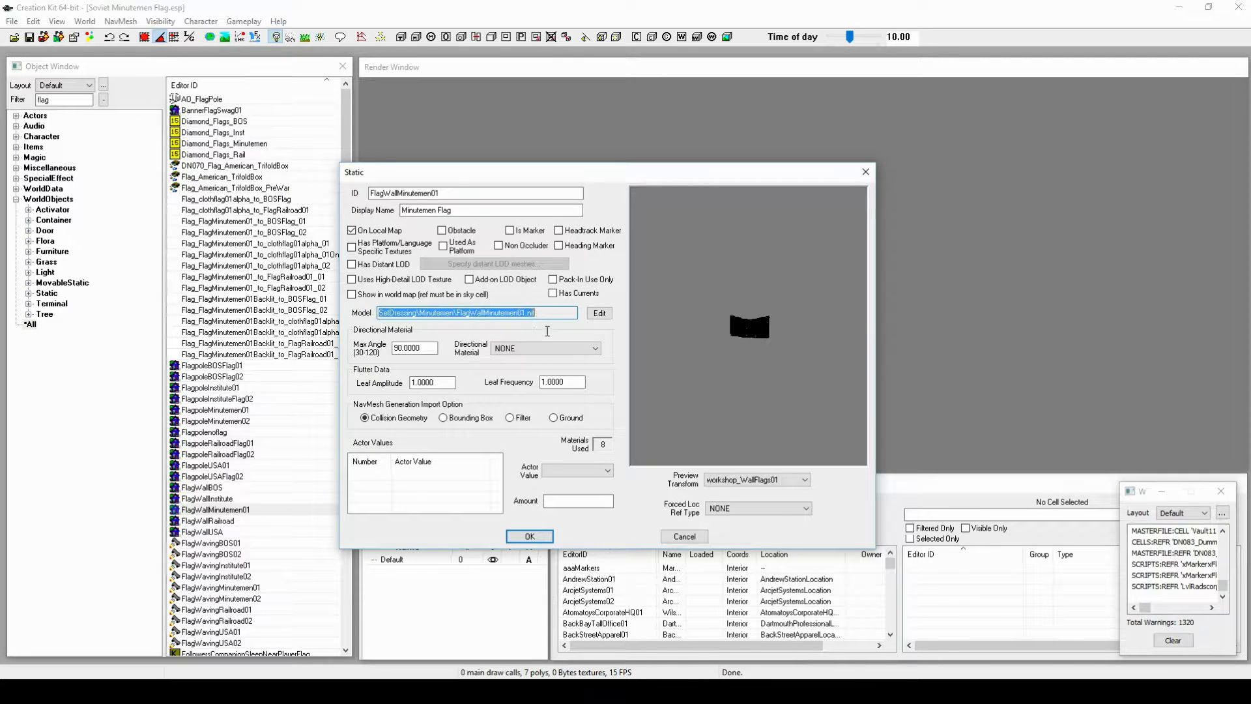
{"action": "left_click_drag", "start_coordinate": [547, 331], "coordinate": [457, 333]}
{"action": "left_click", "coordinate": [473, 313]}
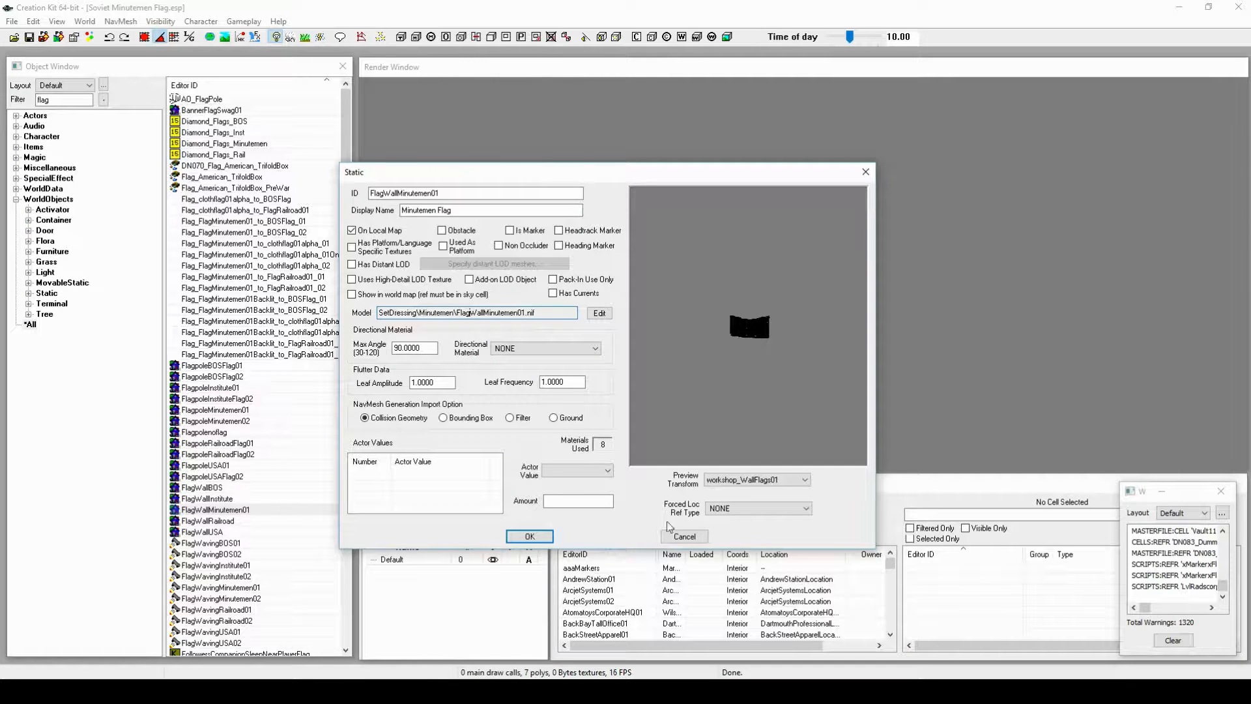
Step: Switch to the extracted Fallout4 Stuff folder and open SetDressing inside its Textures folder
{"action": "mouse_move", "coordinate": [386, 683]}
{"action": "left_click", "coordinate": [393, 624]}
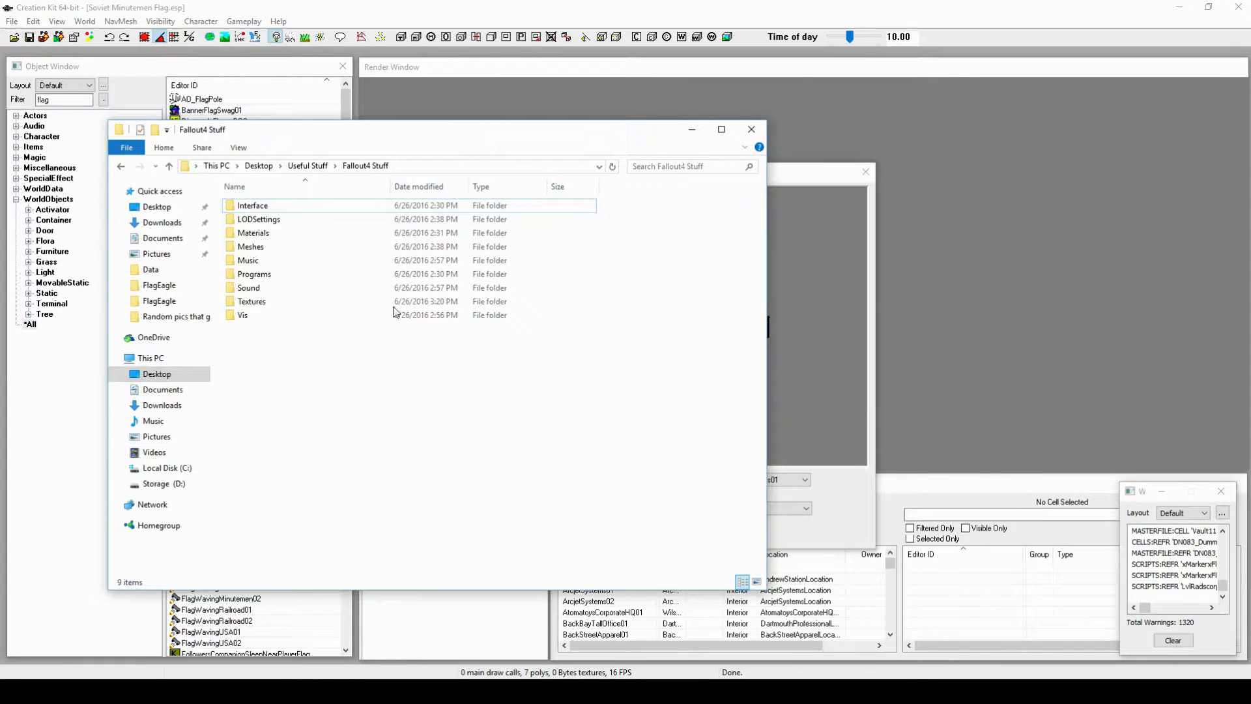
{"action": "double_click", "coordinate": [272, 303]}
{"action": "scroll", "coordinate": [294, 420], "scroll_direction": "down", "scroll_amount": 1}
{"action": "scroll", "coordinate": [295, 426], "scroll_direction": "down", "scroll_amount": 2}
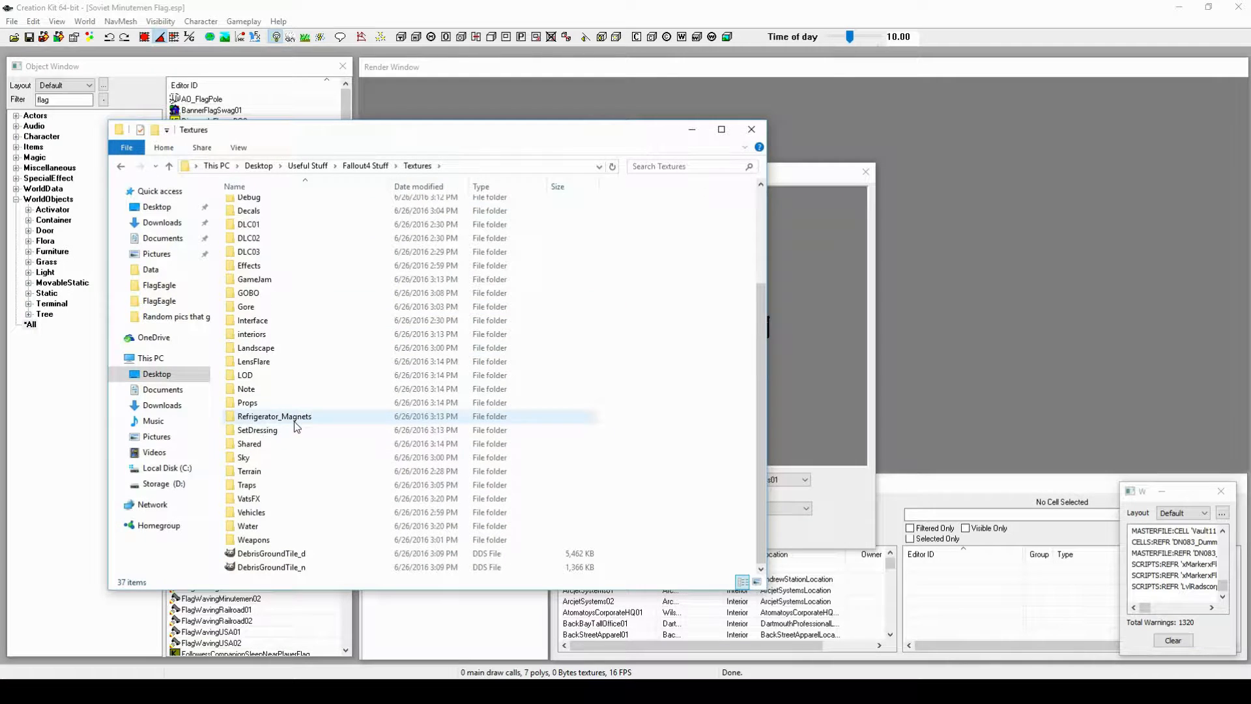
{"action": "double_click", "coordinate": [284, 433]}
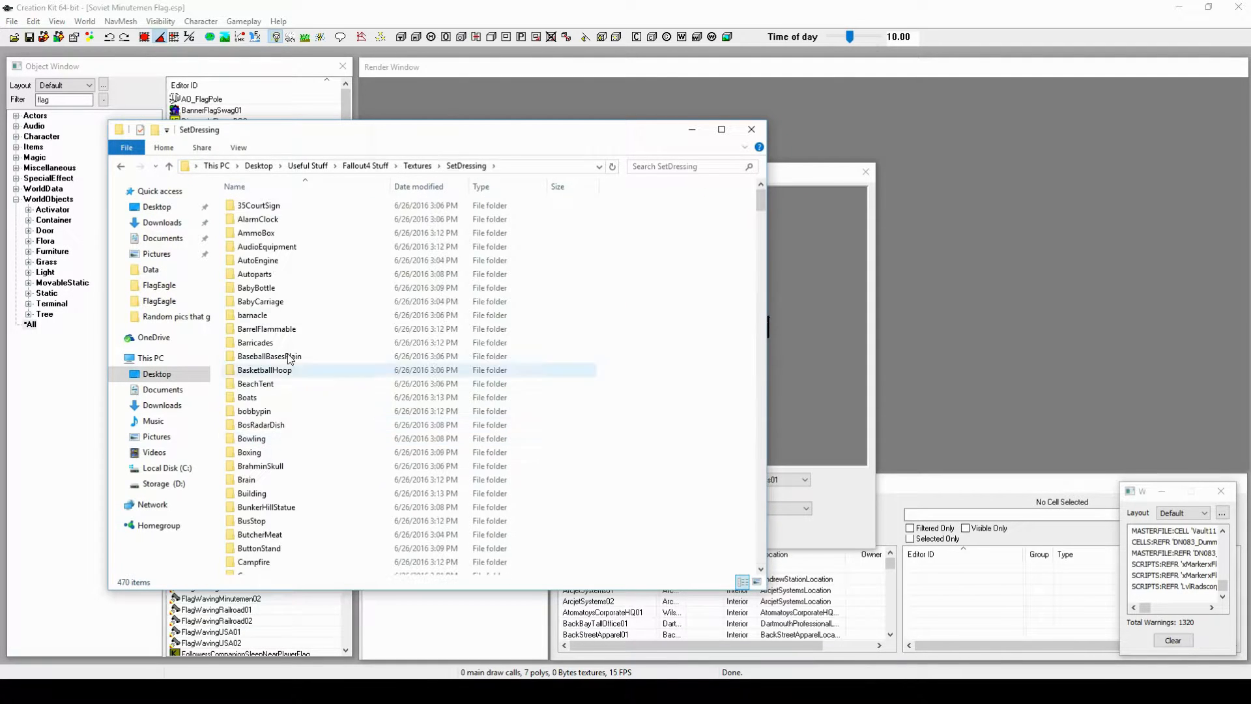
Step: Bring up the Fallout 4 Data folder together with the extracted SetDressing folder
{"action": "left_click", "coordinate": [828, 174]}
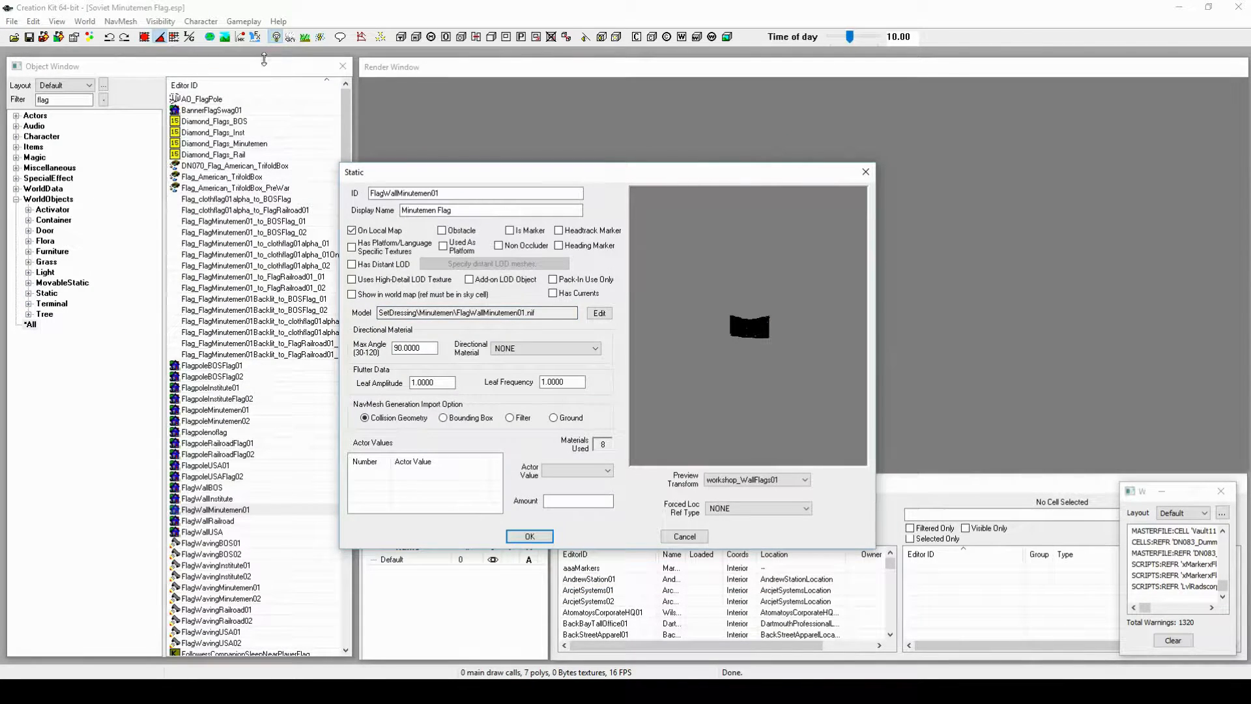
{"action": "left_click", "coordinate": [338, 692]}
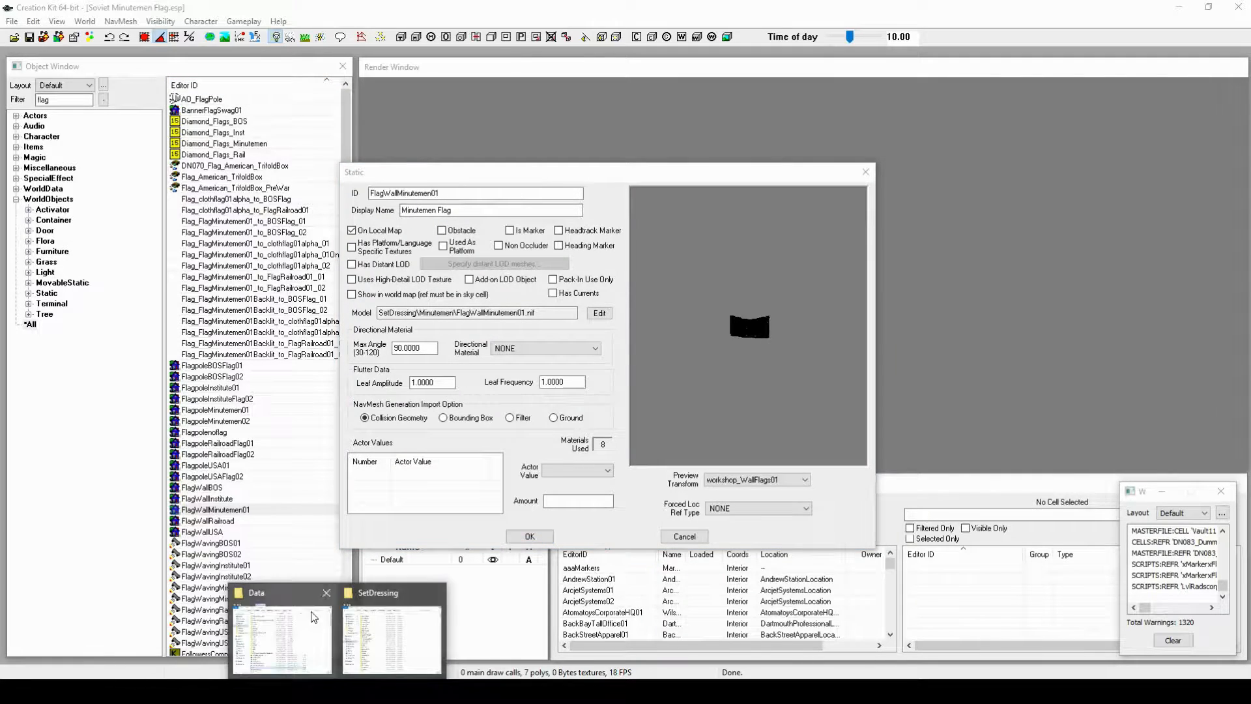
{"action": "left_click", "coordinate": [313, 617]}
{"action": "left_click", "coordinate": [337, 692]}
{"action": "left_click", "coordinate": [384, 626]}
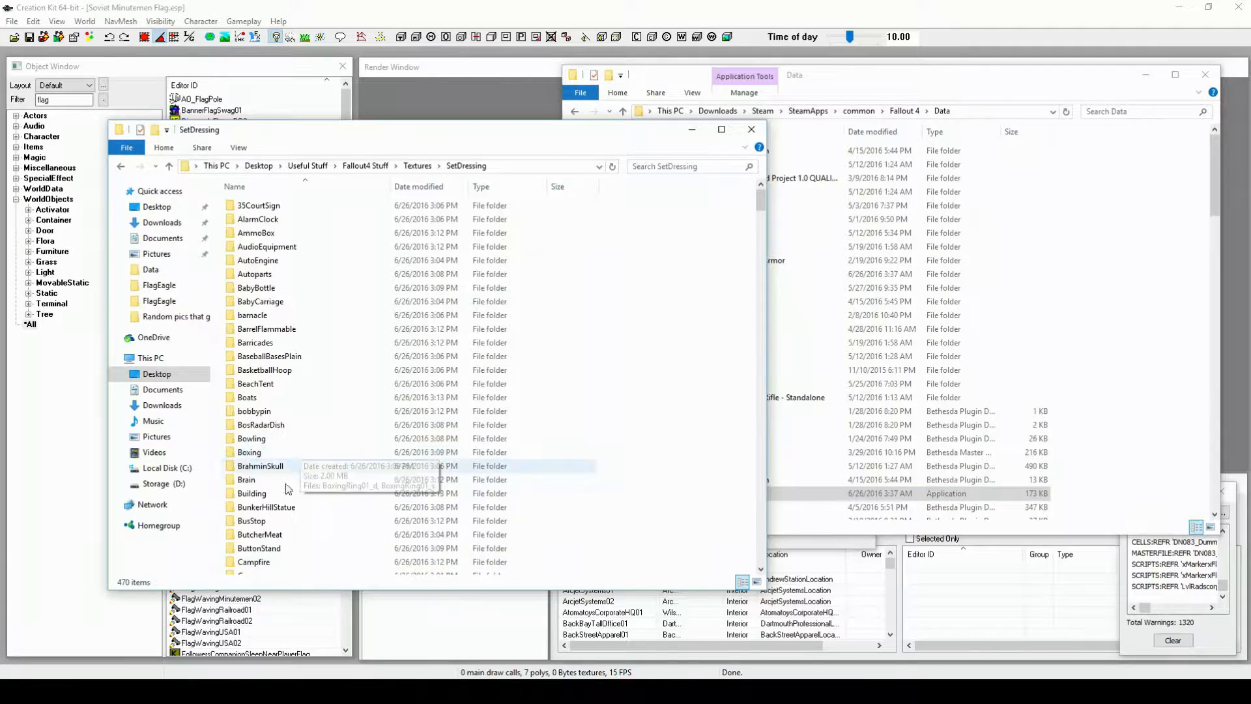
Step: Open the Minutemen folder within the extracted SetDressing textures and move its window clear of the Data folder
{"action": "scroll", "coordinate": [276, 519], "scroll_direction": "down", "scroll_amount": 17}
{"action": "scroll", "coordinate": [277, 520], "scroll_direction": "down", "scroll_amount": 7}
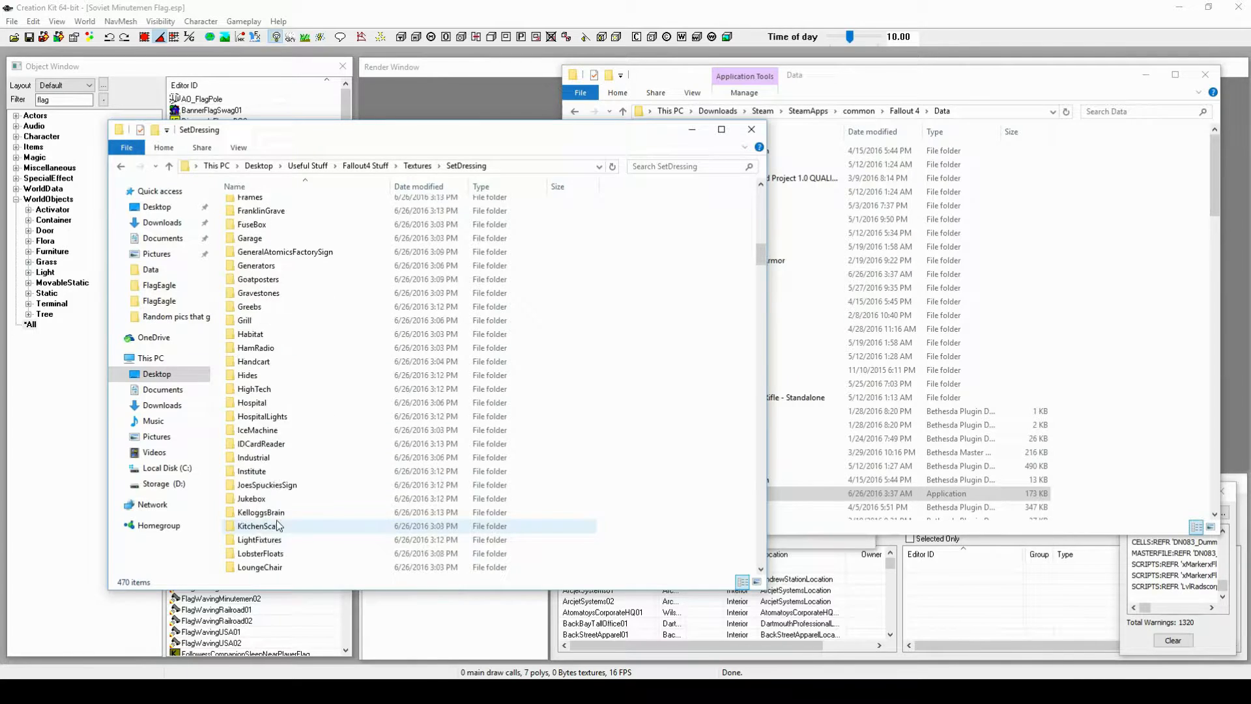
{"action": "scroll", "coordinate": [264, 546], "scroll_direction": "down", "scroll_amount": 1}
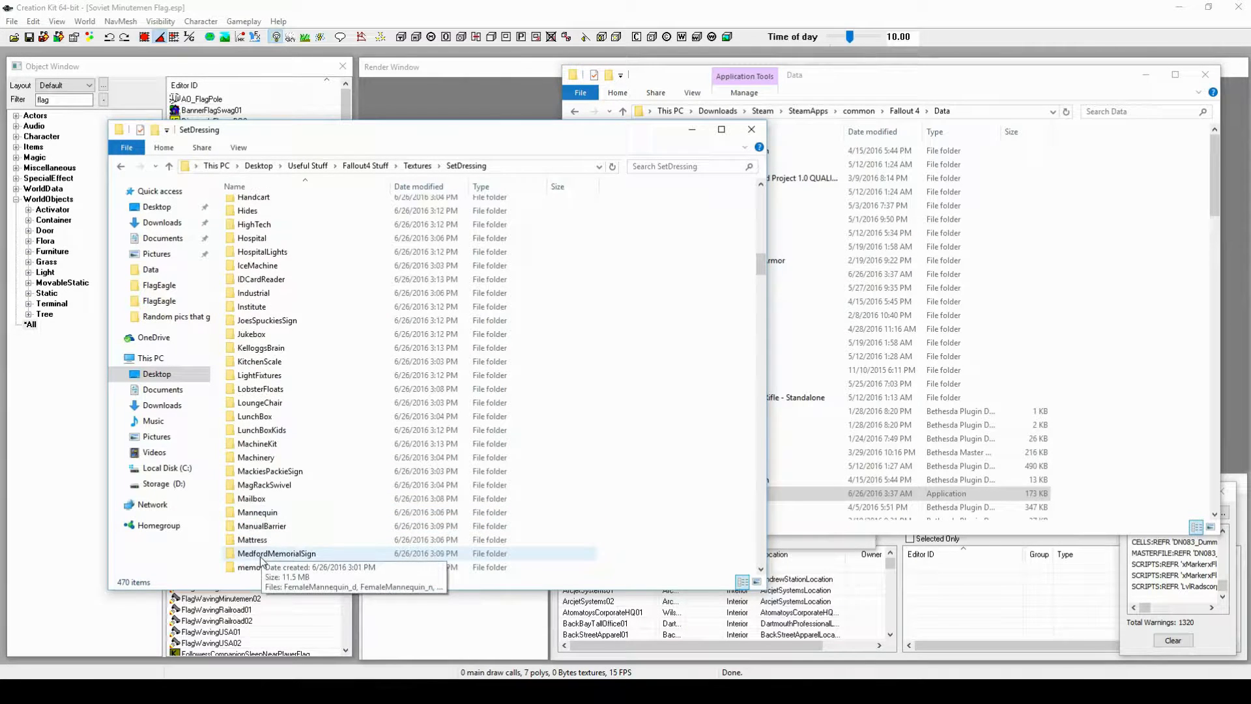
{"action": "scroll", "coordinate": [264, 559], "scroll_direction": "down", "scroll_amount": 3}
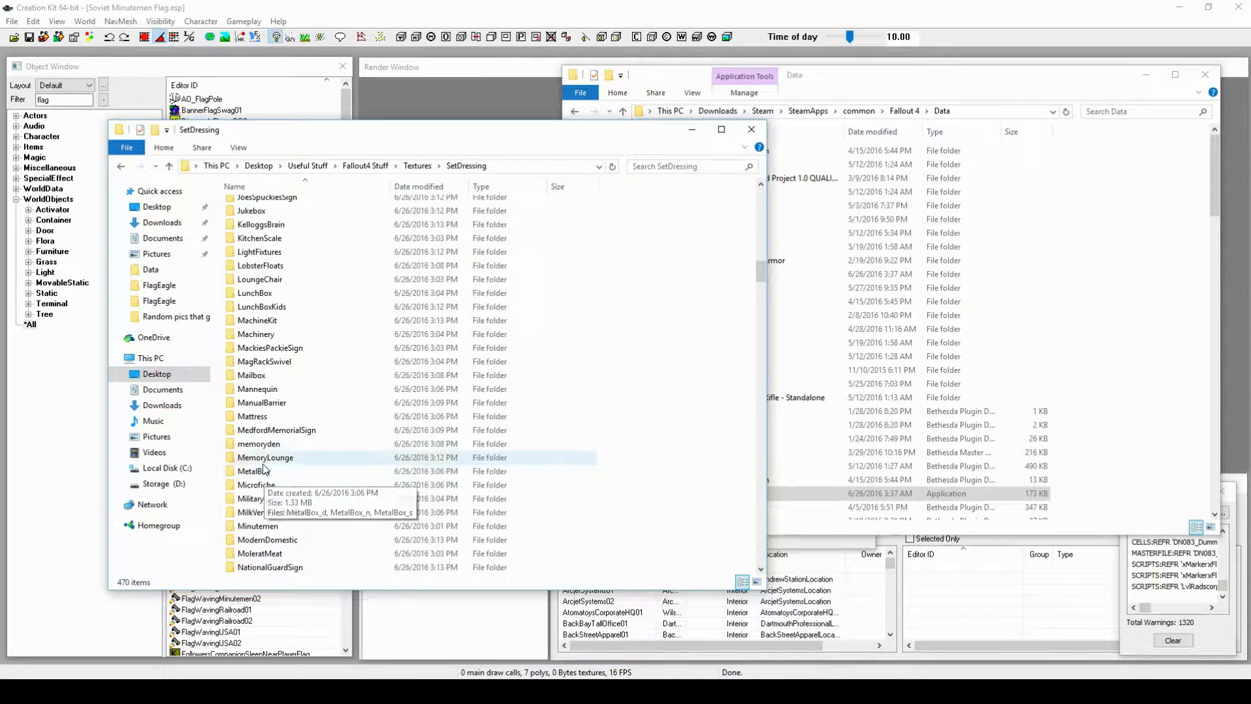
{"action": "double_click", "coordinate": [279, 525]}
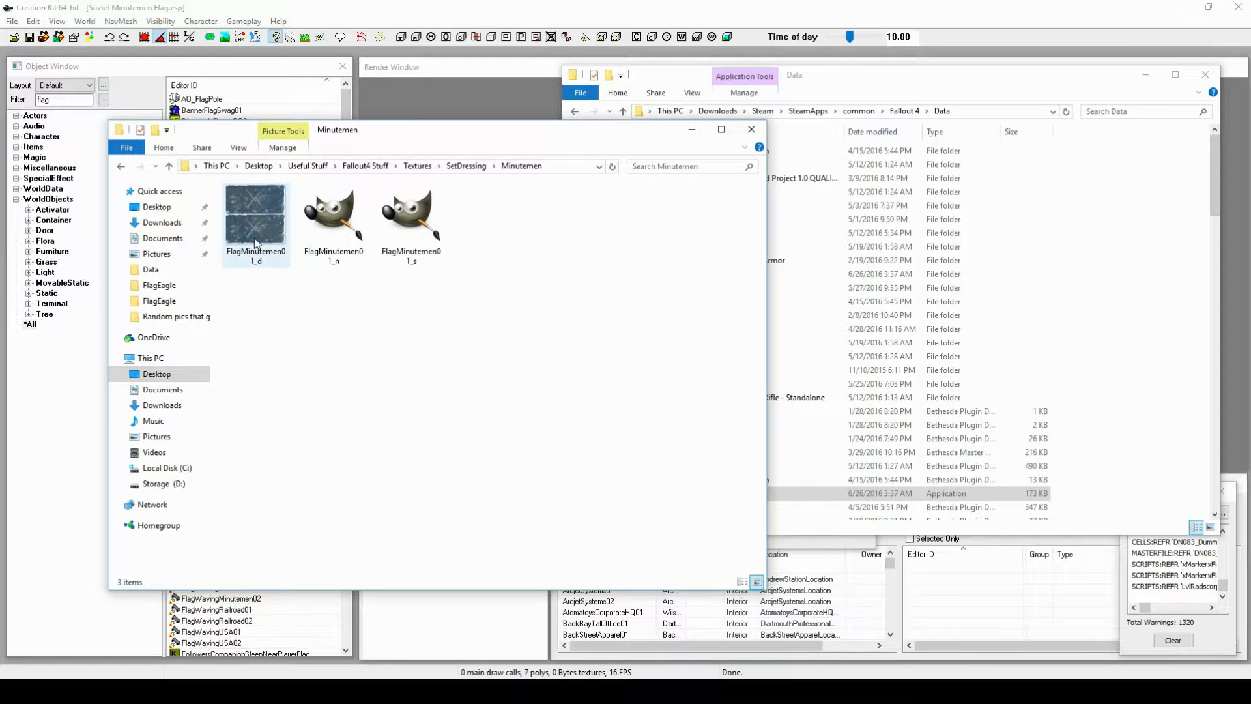
{"action": "left_click_drag", "start_coordinate": [393, 138], "coordinate": [321, 132]}
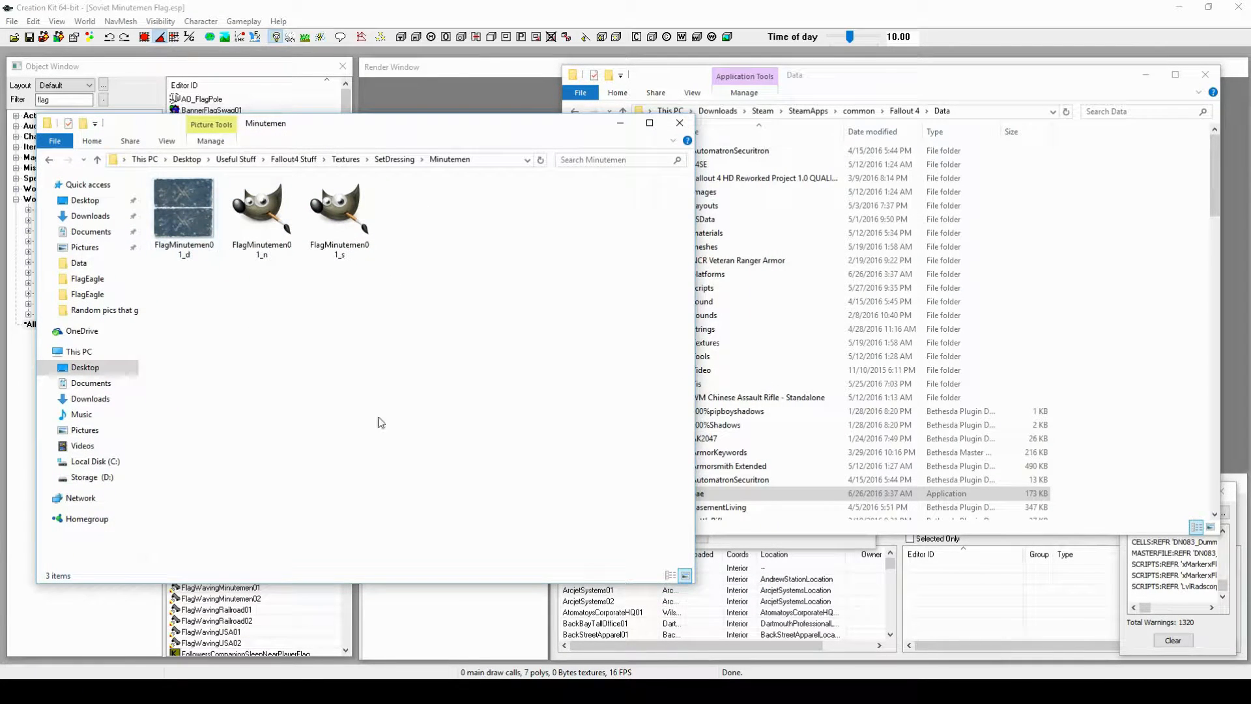
Step: Create a folder named FlagSovietMinuteMen in Textures\SetDressing of the Fallout 4 Data folder
{"action": "left_click", "coordinate": [946, 83]}
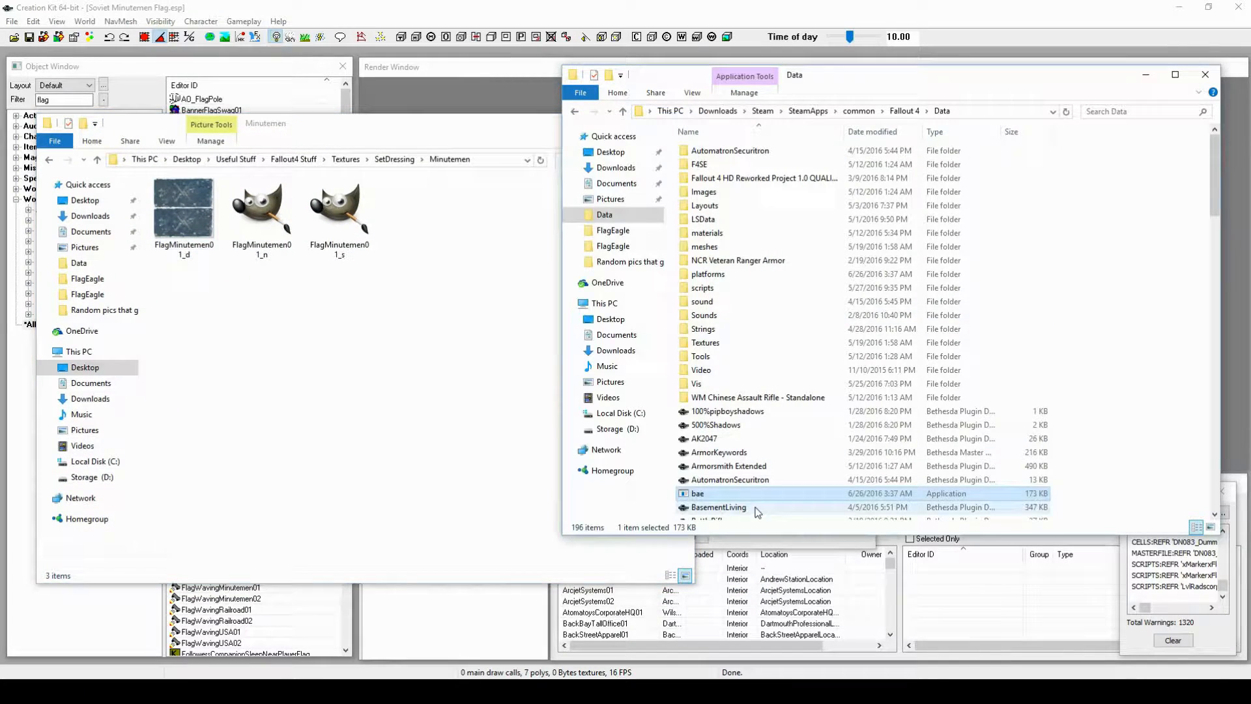
{"action": "double_click", "coordinate": [712, 343]}
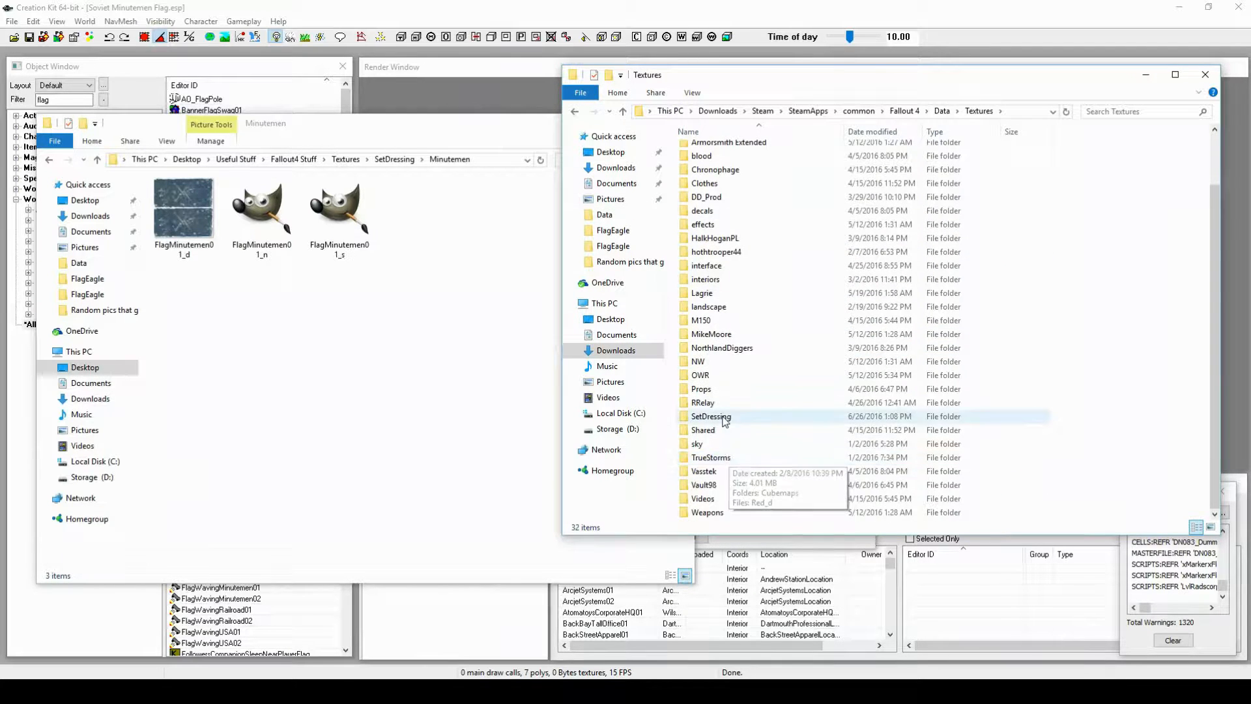
{"action": "double_click", "coordinate": [733, 418]}
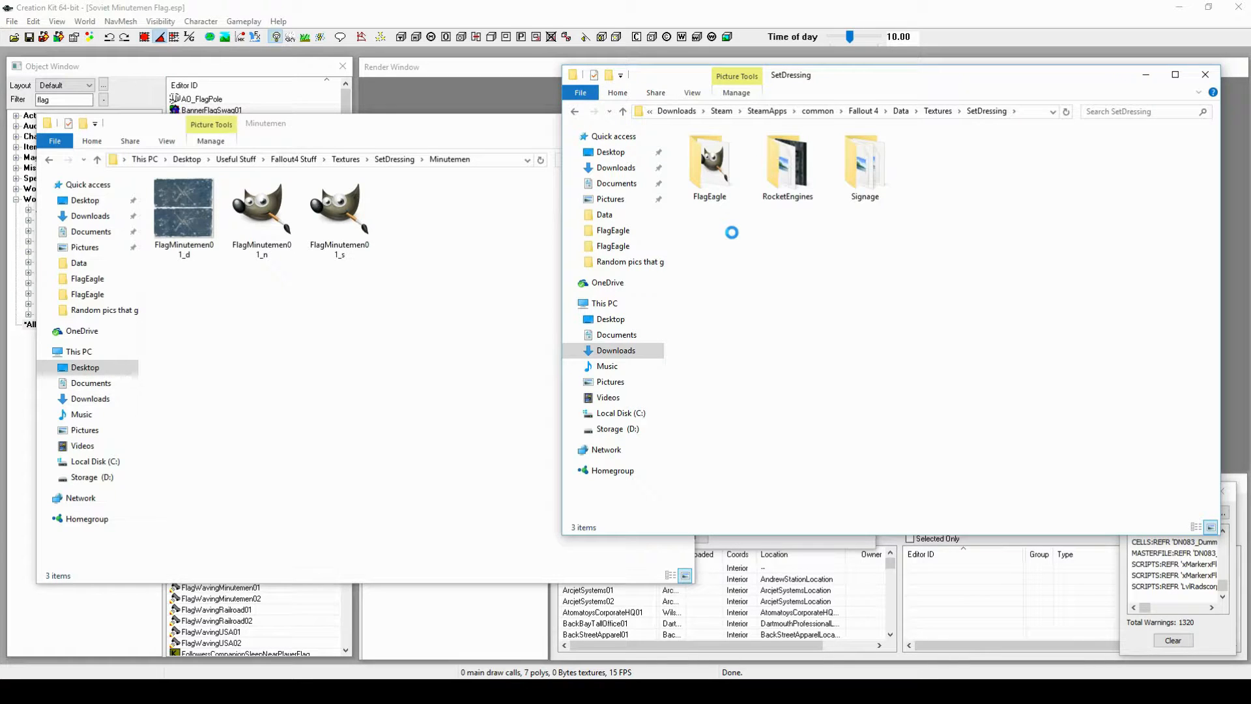
{"action": "right_click", "coordinate": [732, 232]}
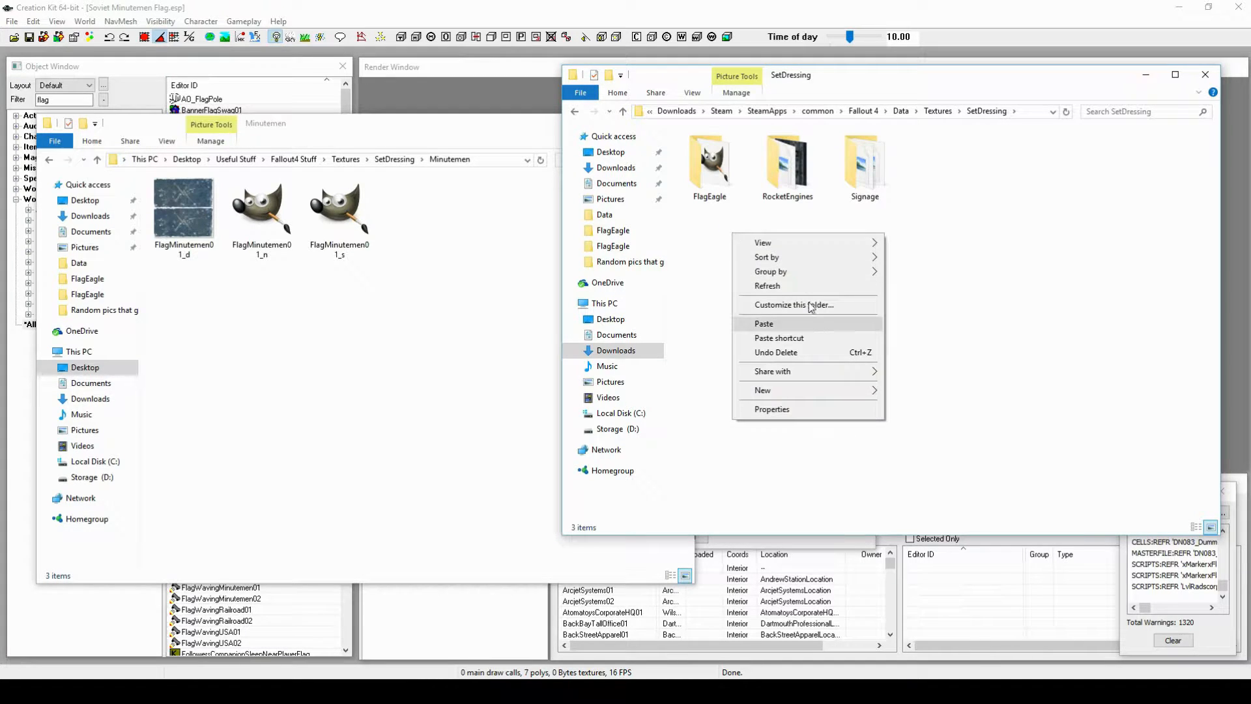
{"action": "mouse_move", "coordinate": [813, 402]}
{"action": "left_click", "coordinate": [898, 392]}
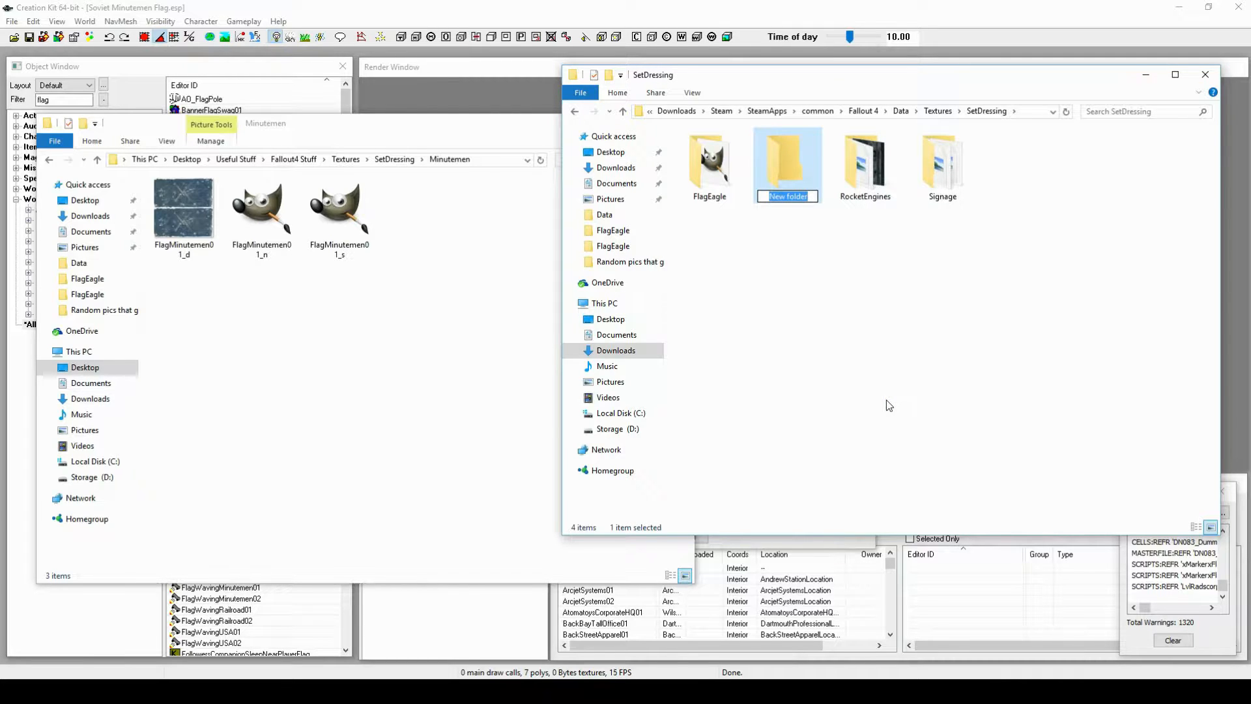
{"action": "type", "text": "FlagSovietMinuteMen"}
{"action": "left_click", "coordinate": [889, 405]}
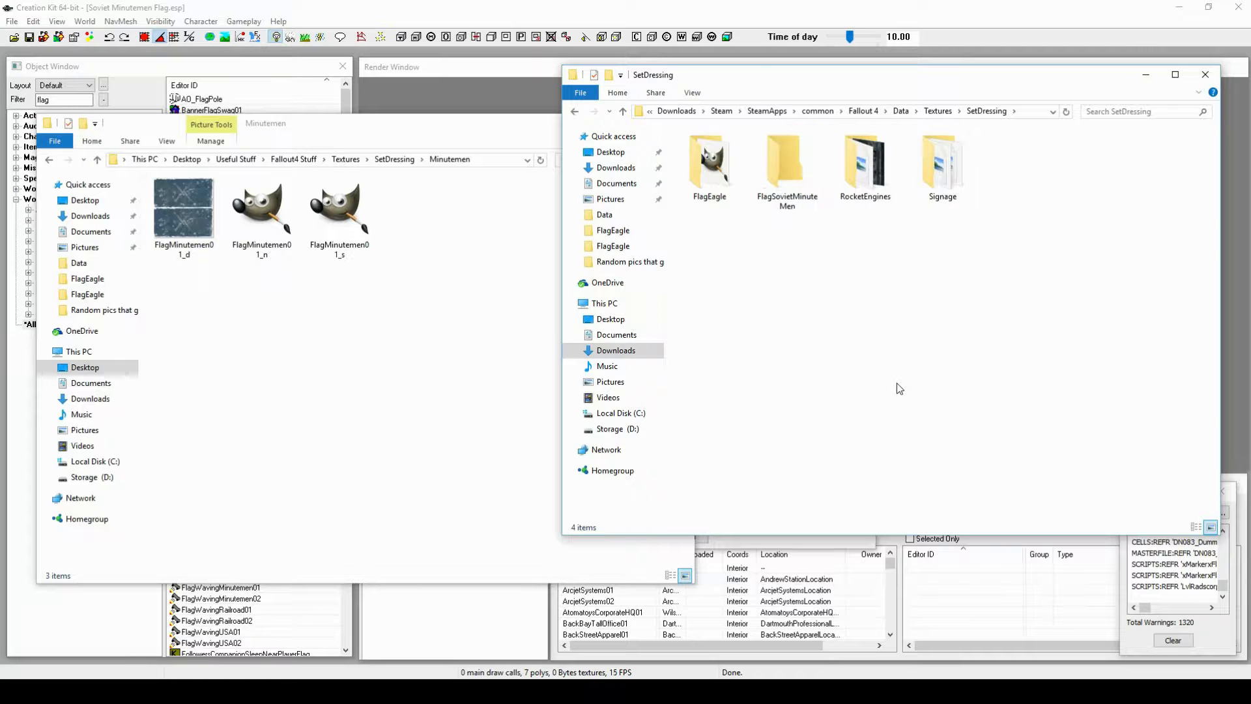
Step: Copy the FlagMinutemen01_d texture from the extracted Minutemen folder into the FlagSovietMinuteMen folder
{"action": "left_click", "coordinate": [184, 210]}
{"action": "right_click", "coordinate": [183, 209]}
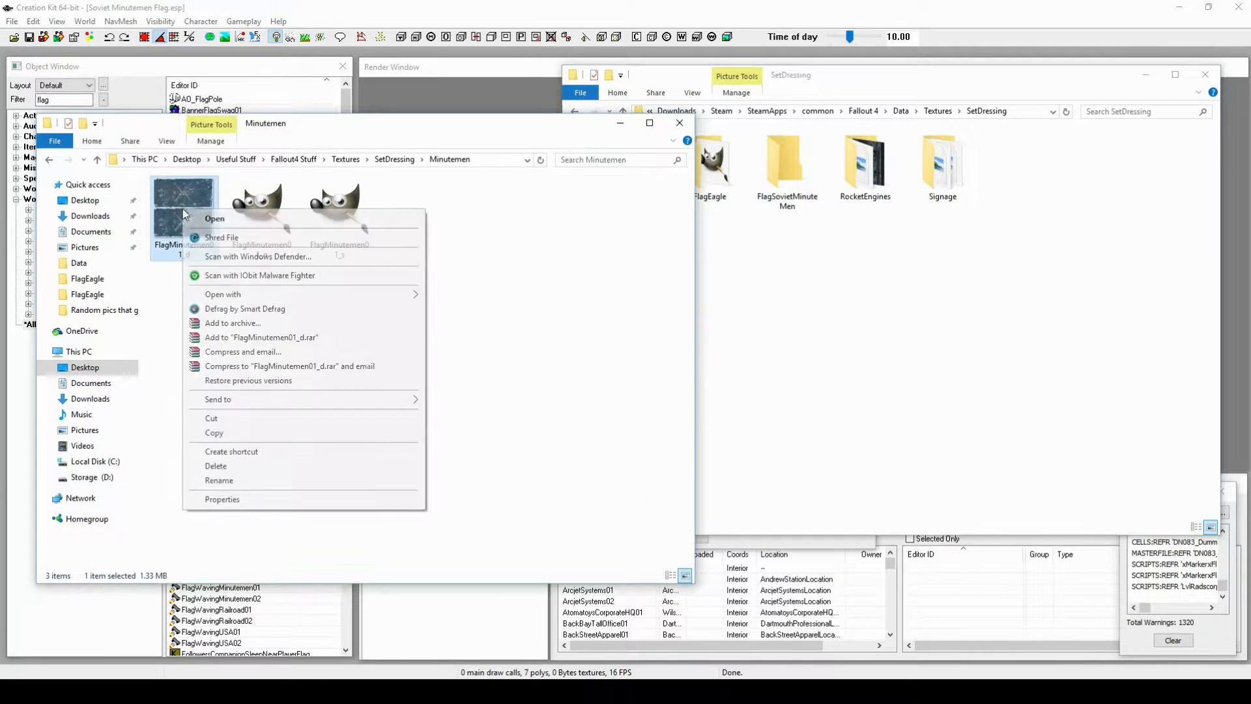
{"action": "left_click", "coordinate": [209, 433]}
{"action": "double_click", "coordinate": [785, 189]}
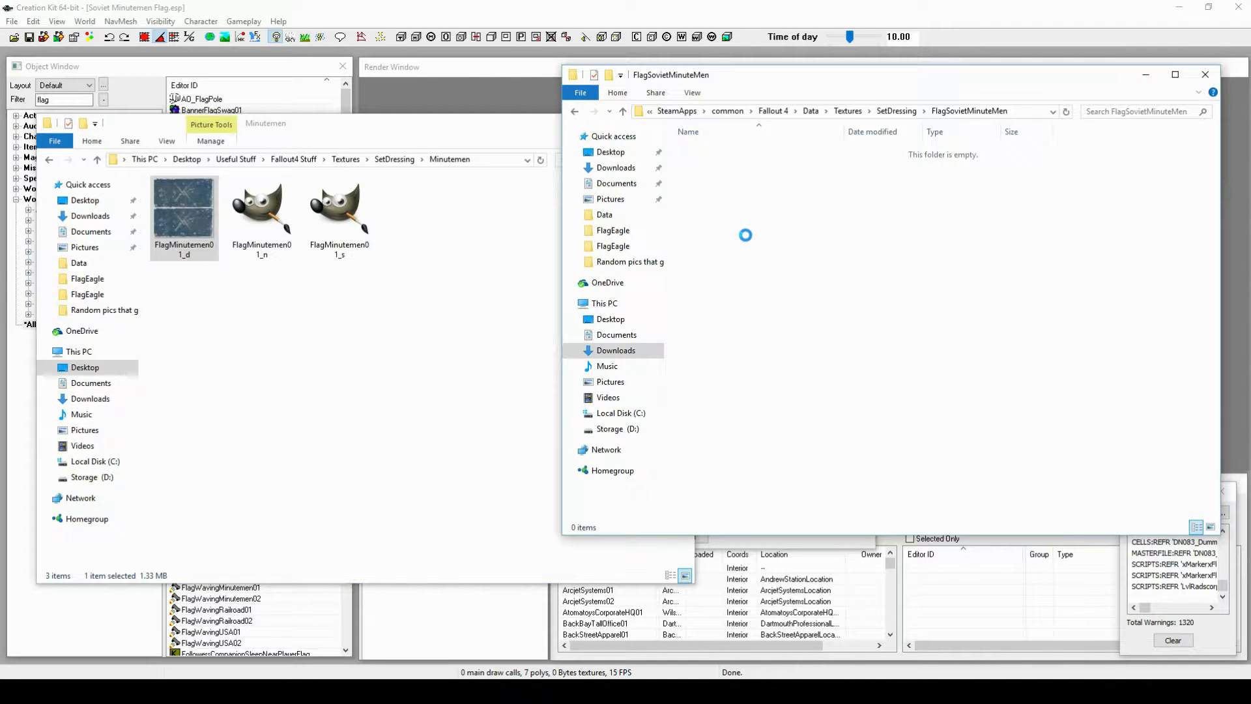
{"action": "right_click", "coordinate": [745, 234]}
{"action": "left_click", "coordinate": [782, 328]}
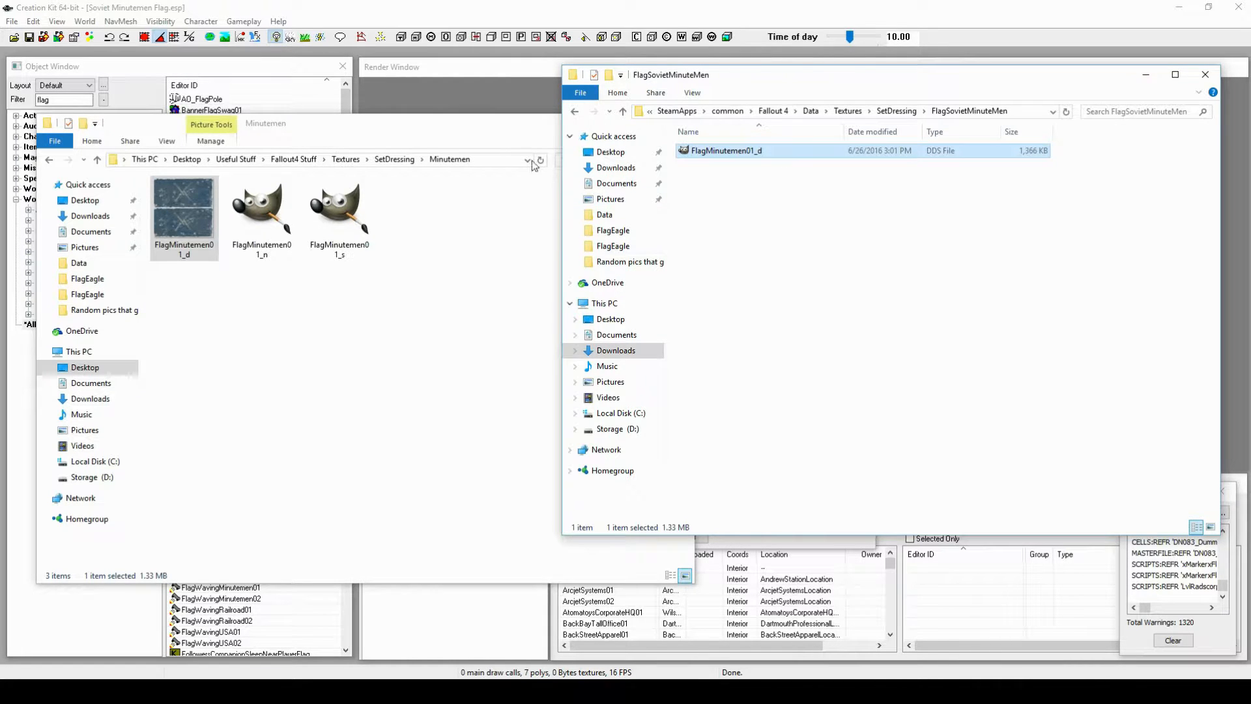
Step: Return the extracted files window to Textures and rename the copied flag texture as FlagSovietMM01_d
{"action": "left_click", "coordinate": [50, 160]}
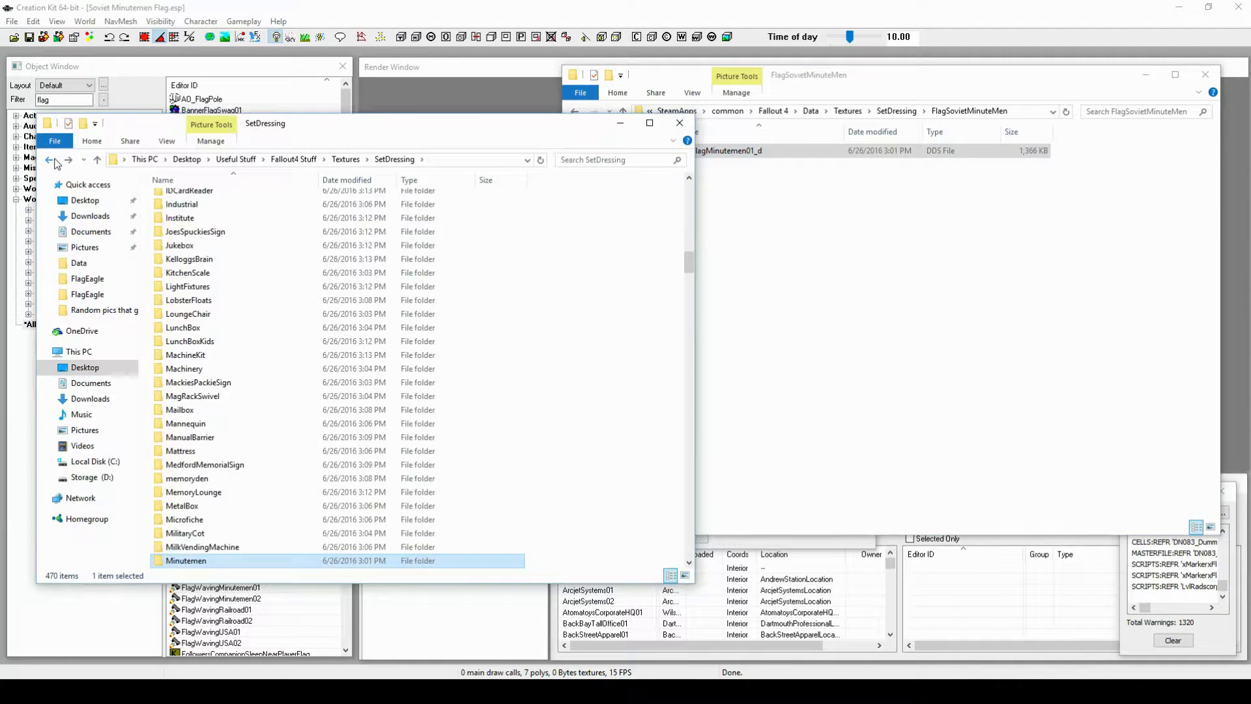
{"action": "left_click", "coordinate": [50, 159]}
{"action": "left_click", "coordinate": [702, 153]}
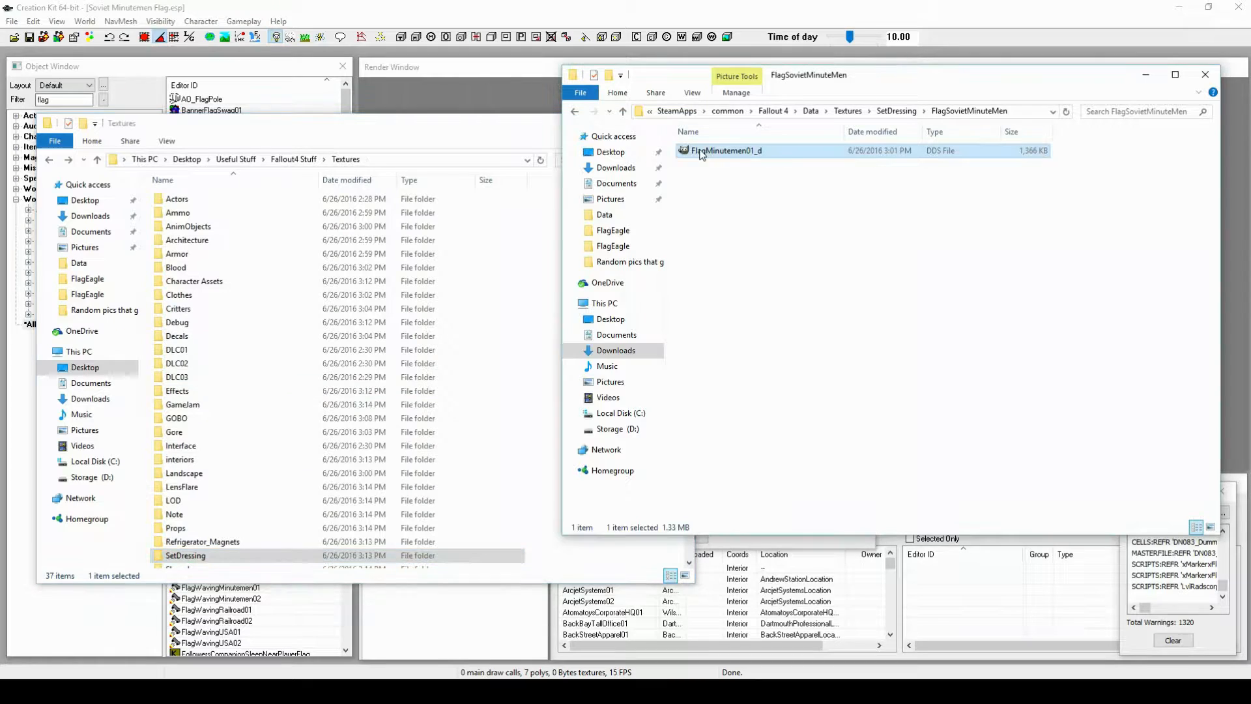
{"action": "left_click", "coordinate": [728, 152]}
{"action": "left_click_drag", "start_coordinate": [748, 151], "coordinate": [707, 175]}
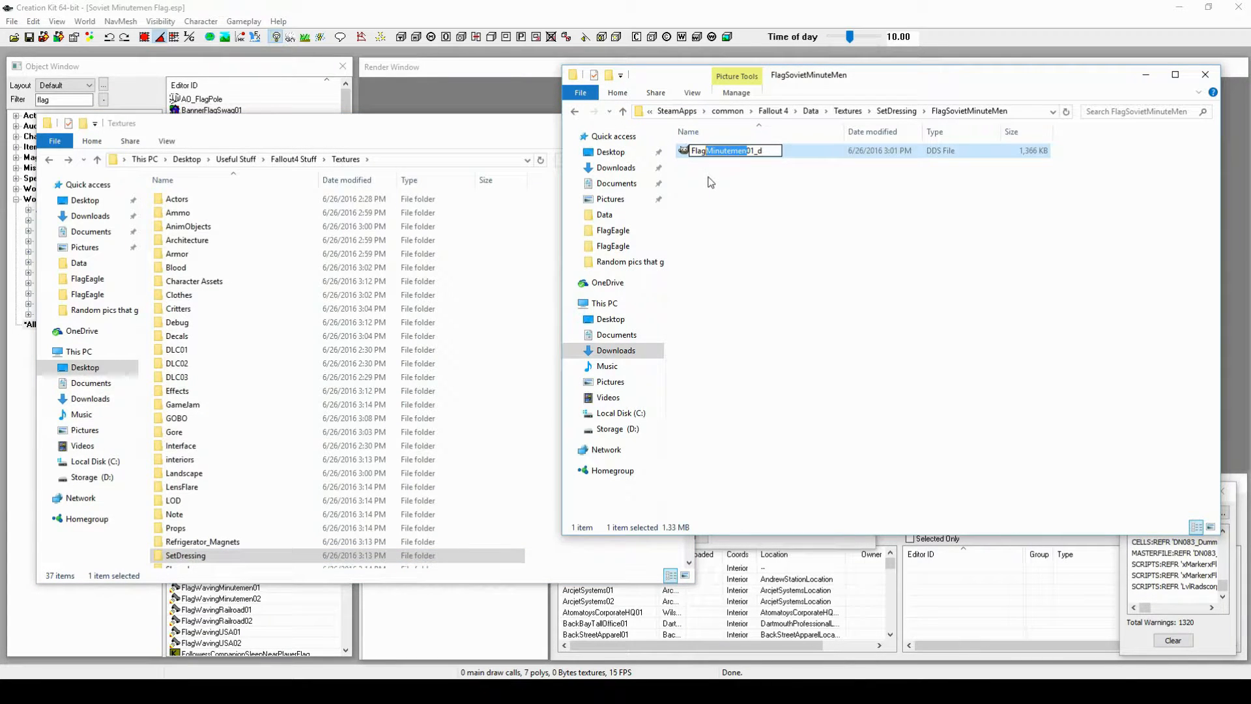
{"action": "type", "text": "SovietMM"}
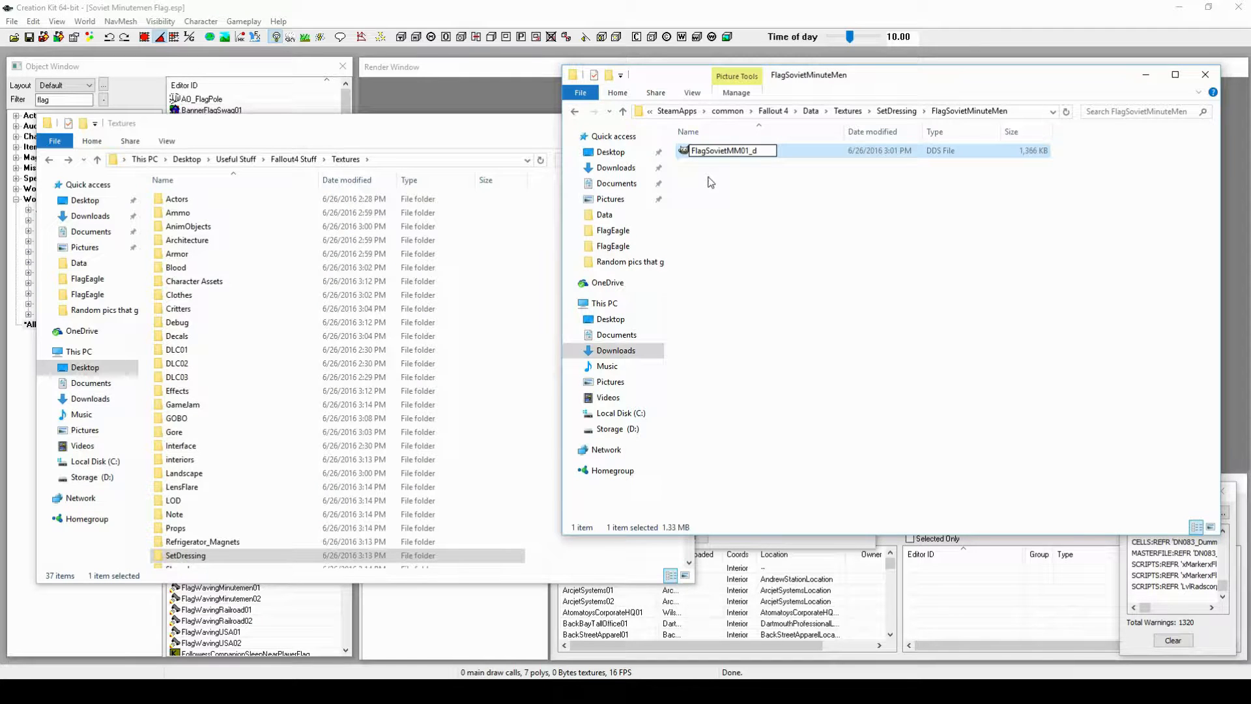
{"action": "left_click", "coordinate": [710, 187]}
Step: Switch to GIMP and bring up the FlagSovietMinuteMen folder over it, with the extracted Textures folder minimized
{"action": "left_click", "coordinate": [564, 122]}
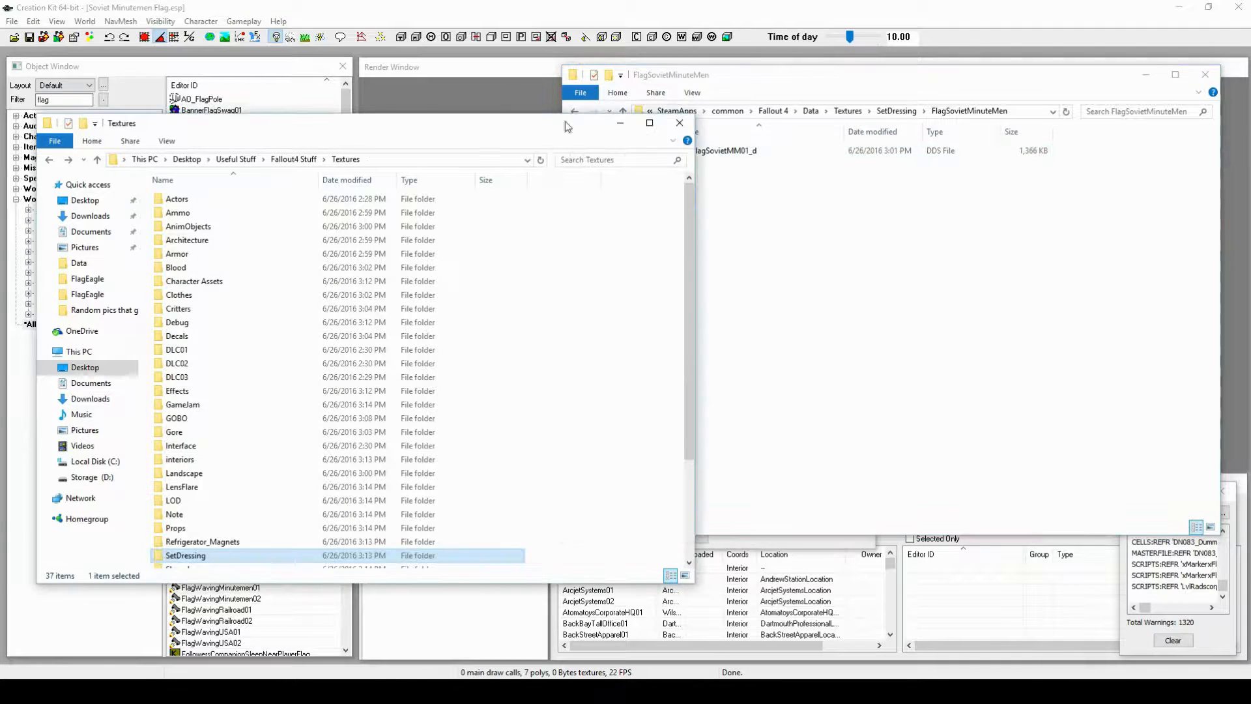
{"action": "left_click", "coordinate": [630, 124]}
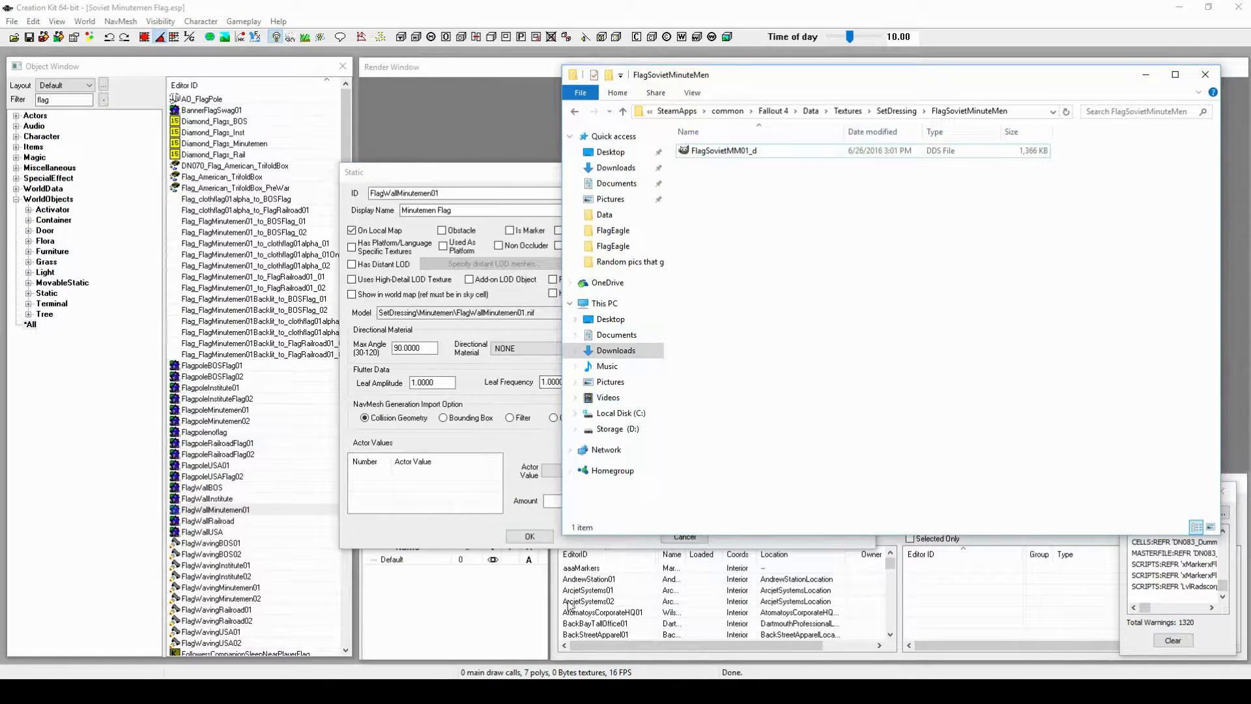
{"action": "left_click", "coordinate": [668, 691]}
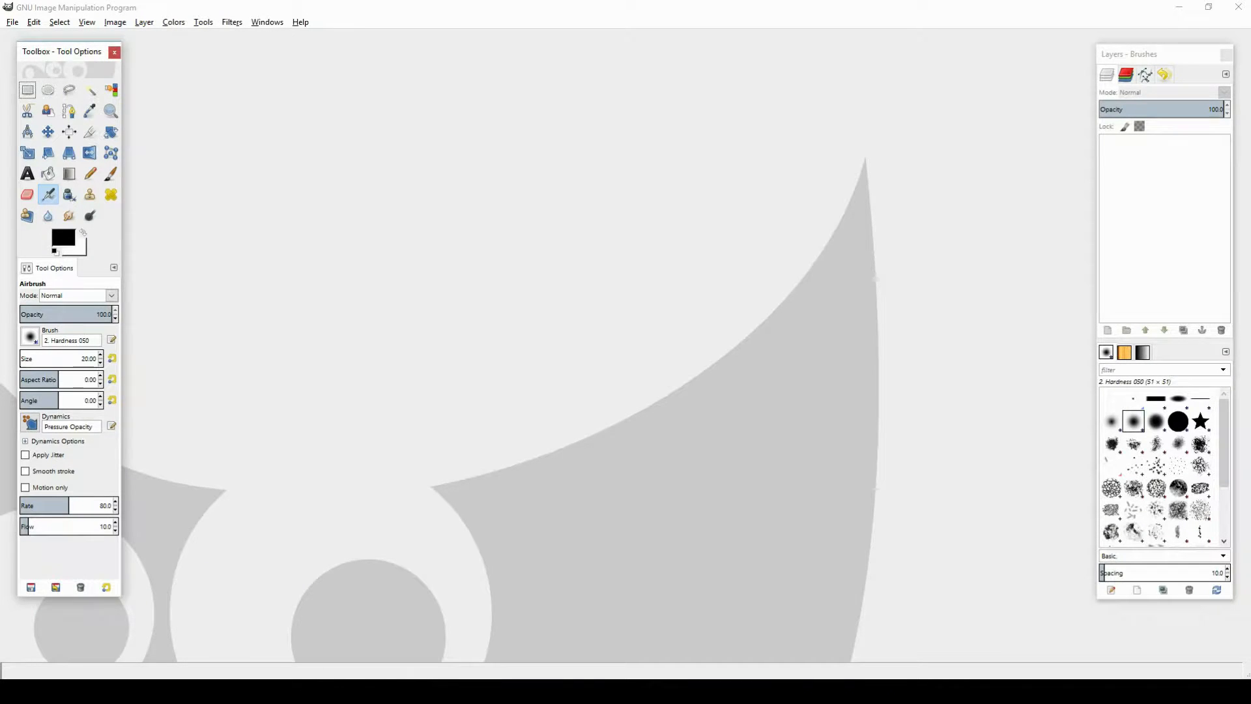
{"action": "mouse_move", "coordinate": [336, 690]}
{"action": "left_click", "coordinate": [389, 632]}
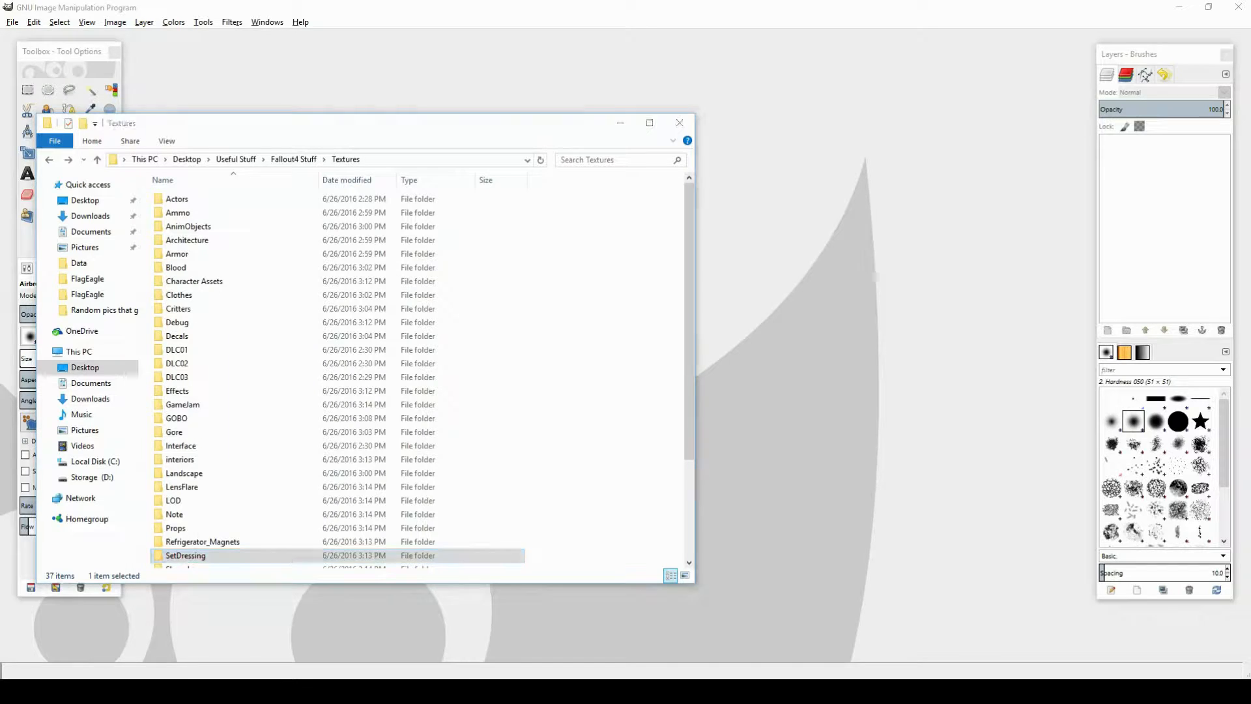
{"action": "left_click", "coordinate": [294, 642]}
{"action": "left_click", "coordinate": [552, 143]}
{"action": "left_click", "coordinate": [620, 122]}
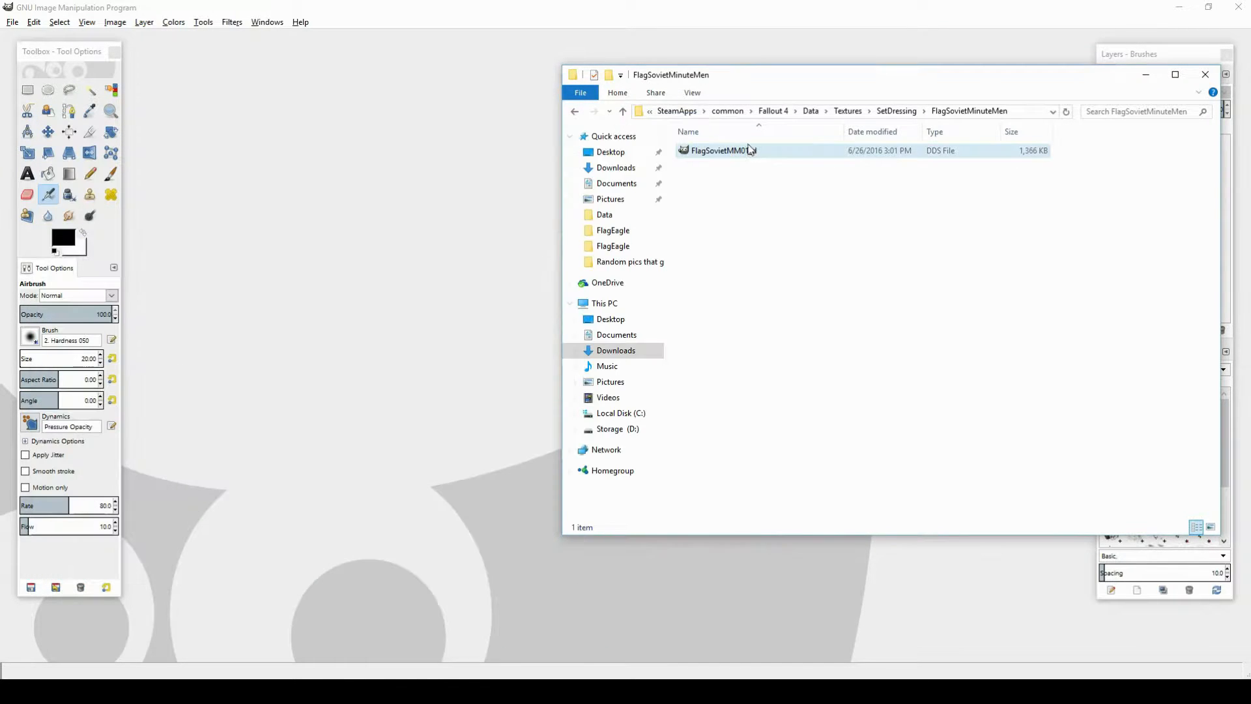
{"action": "left_click_drag", "start_coordinate": [749, 150], "coordinate": [569, 248]}
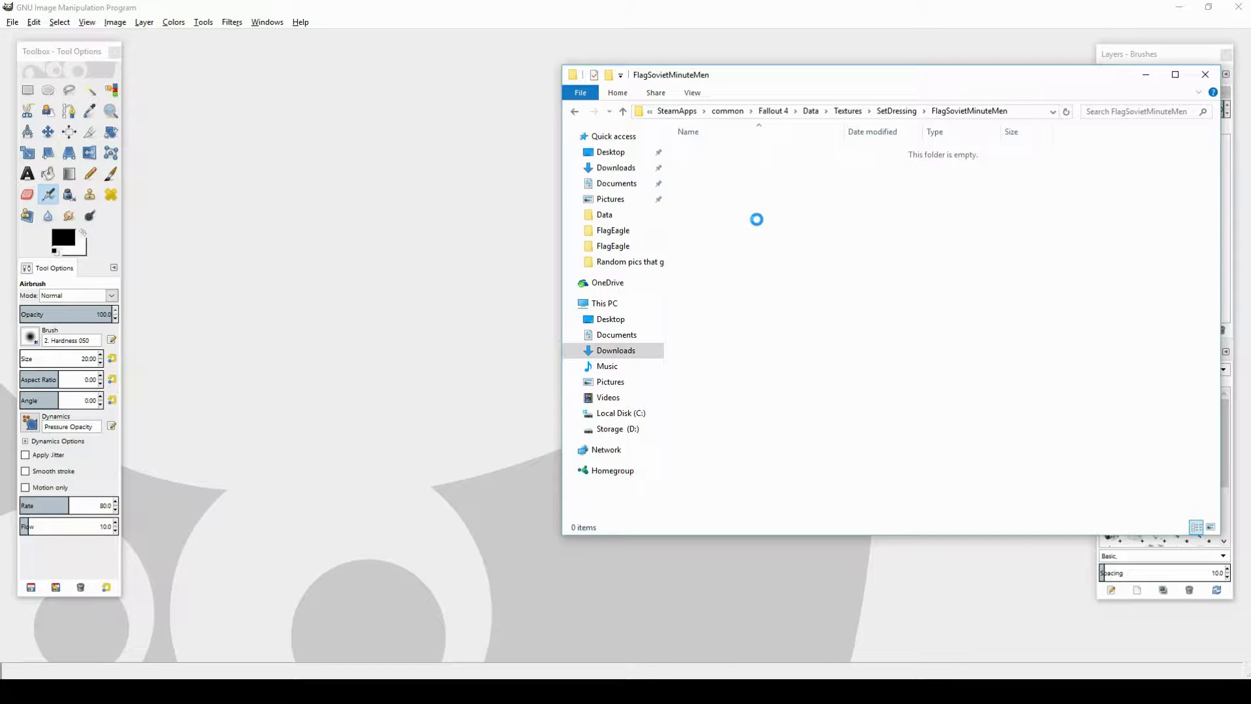
{"action": "right_click", "coordinate": [756, 219]}
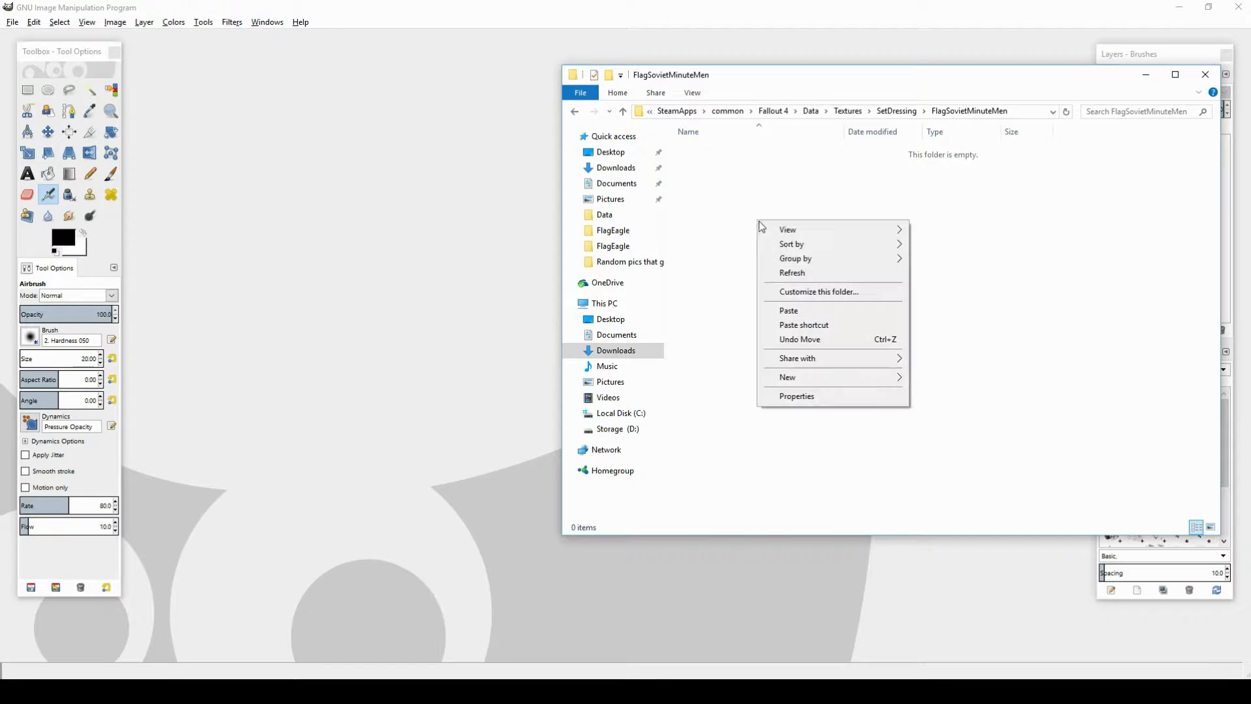
{"action": "left_click", "coordinate": [813, 346]}
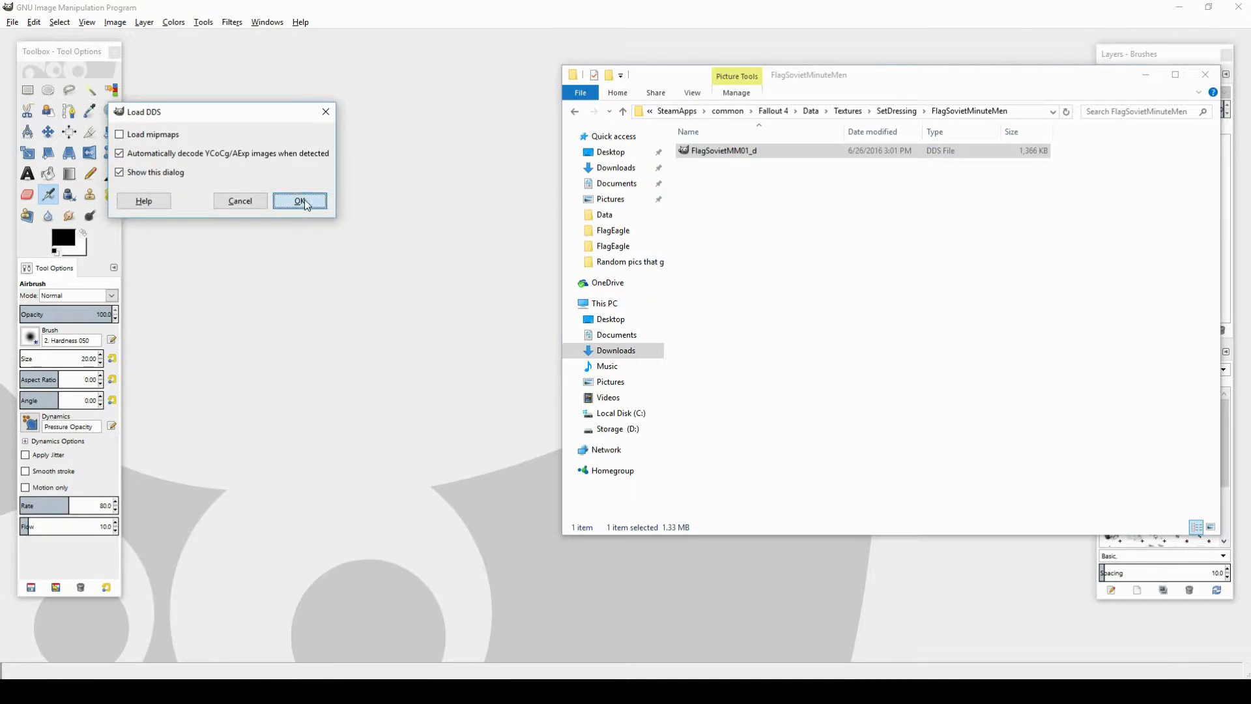
Step: Load the FlagSovietMM01_d texture with the offered DDS options and select its blue background by color
{"action": "left_click", "coordinate": [304, 199]}
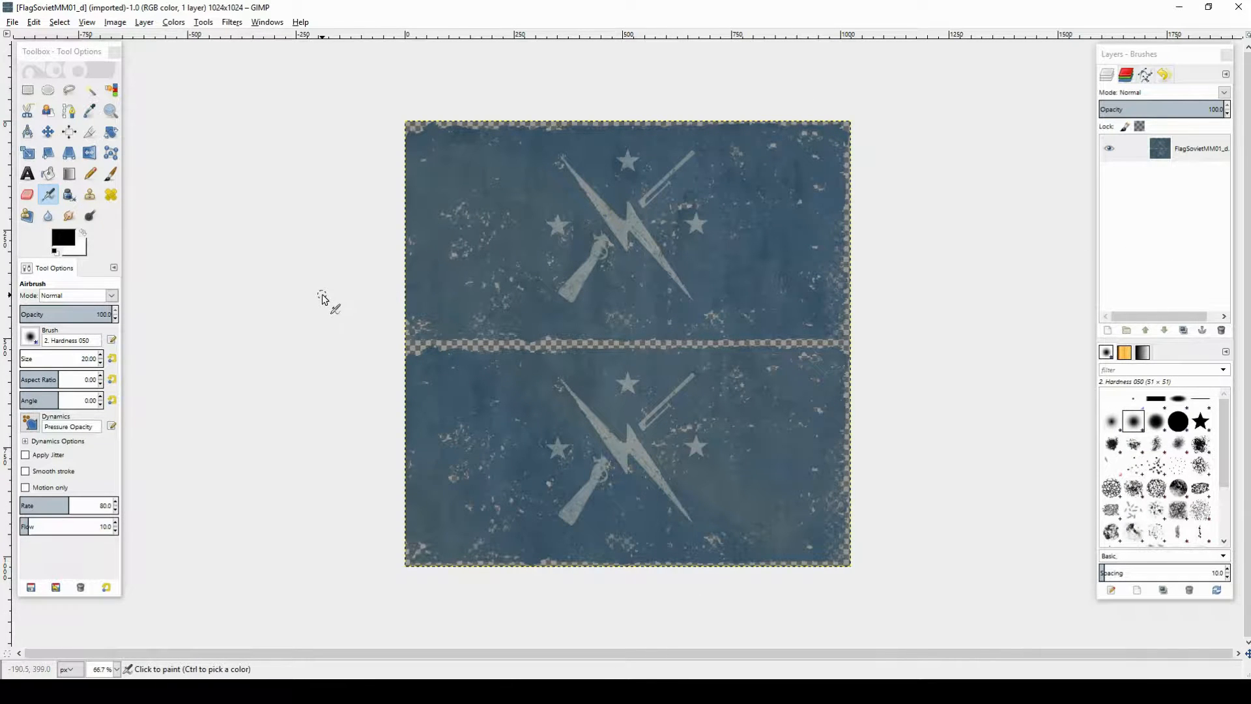
{"action": "left_click", "coordinate": [111, 89]}
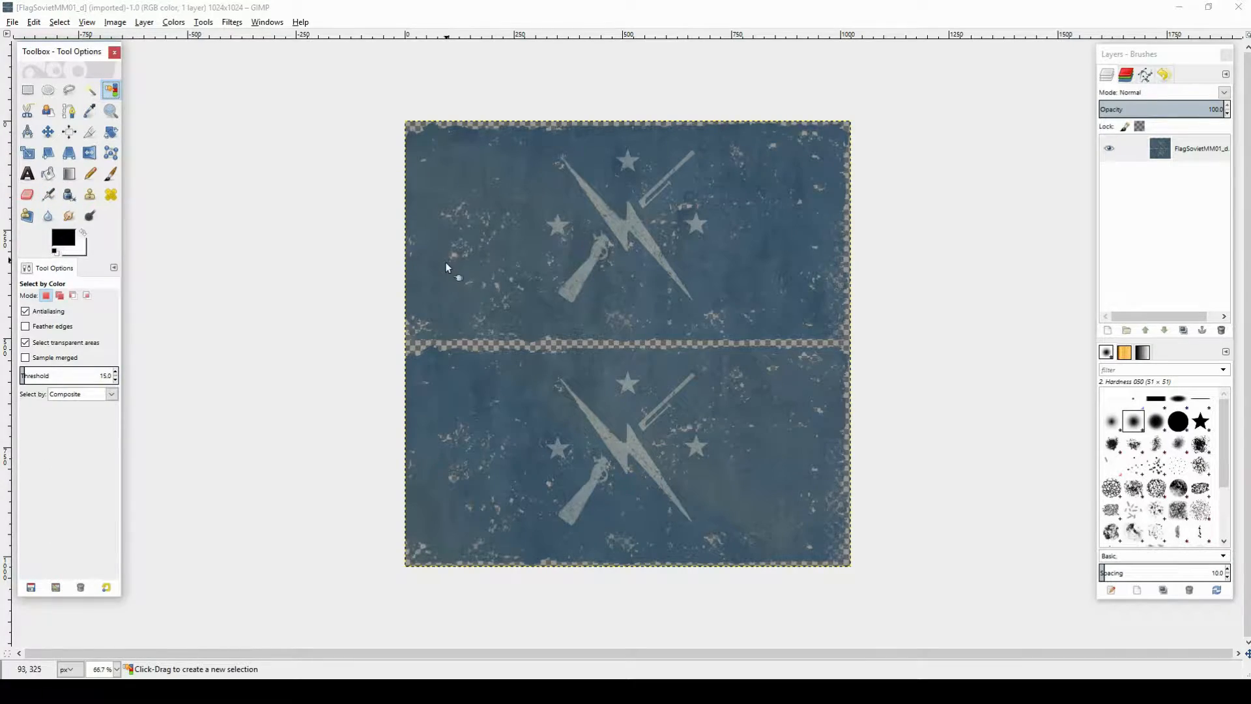
{"action": "left_click", "coordinate": [435, 279]}
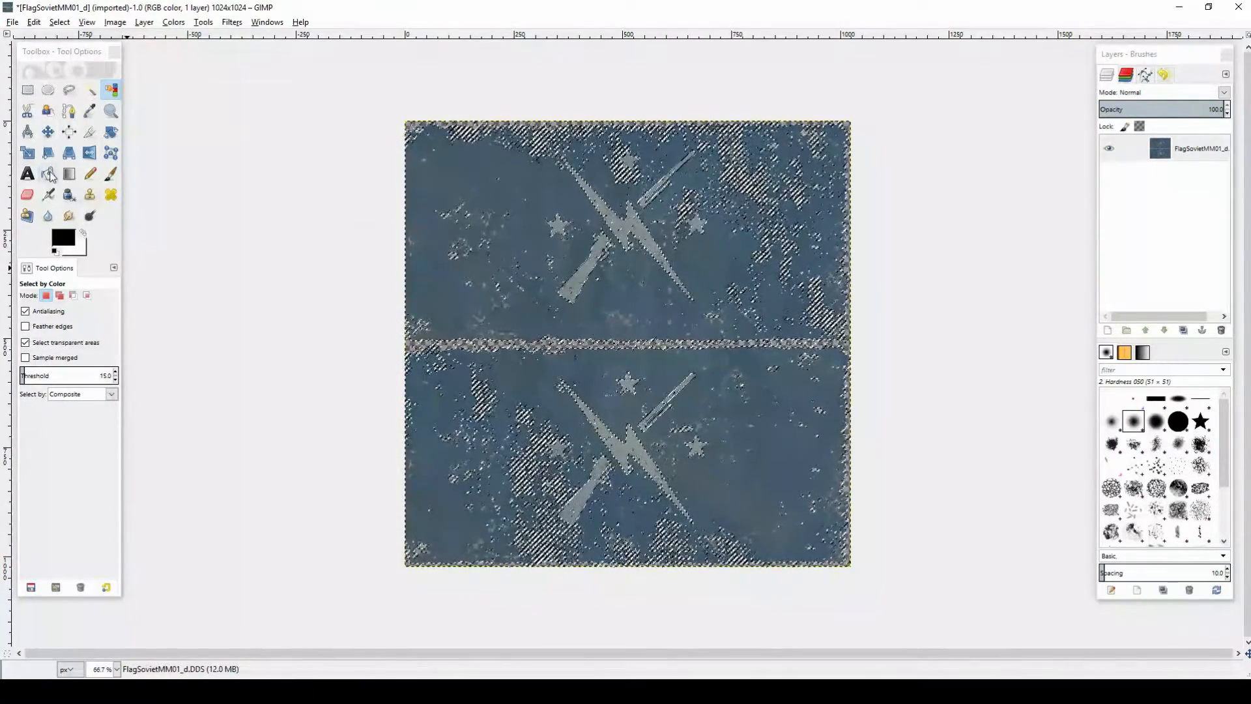
Step: Set up the Ink tool with a bright red foreground color and a size of 200
{"action": "left_click", "coordinate": [68, 194]}
{"action": "left_click", "coordinate": [63, 239]}
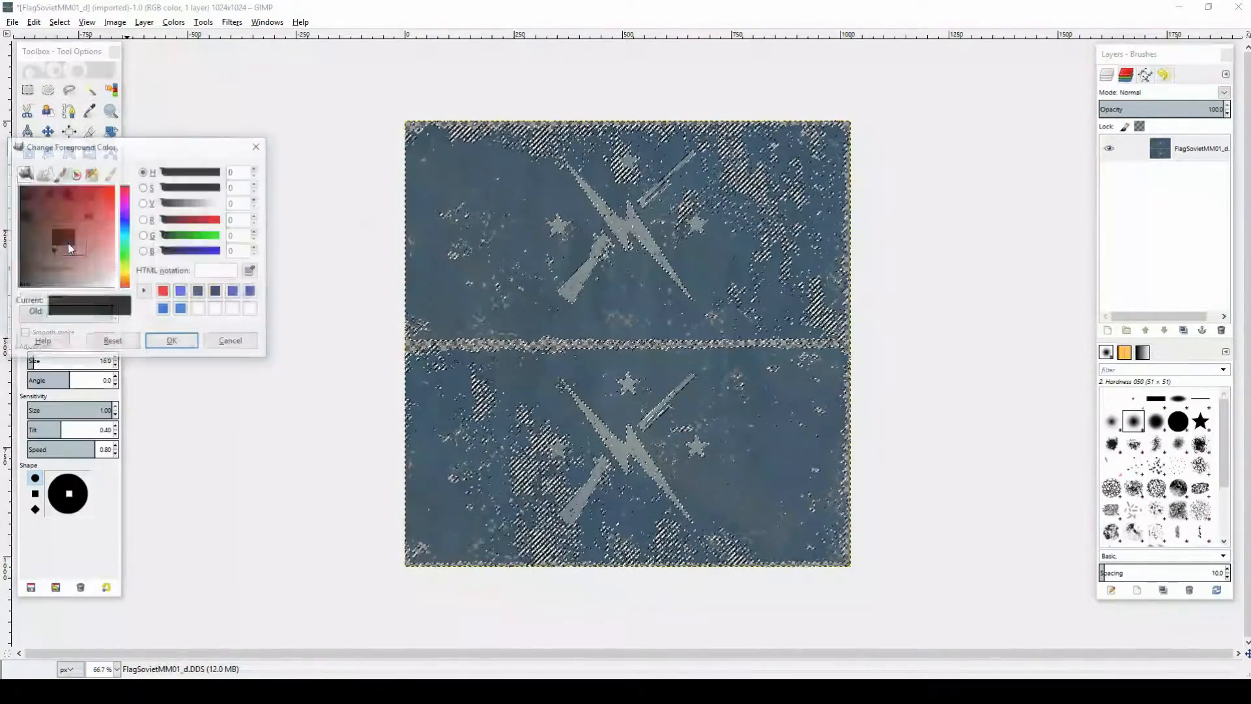
{"action": "left_click", "coordinate": [95, 205]}
{"action": "left_click", "coordinate": [172, 342]}
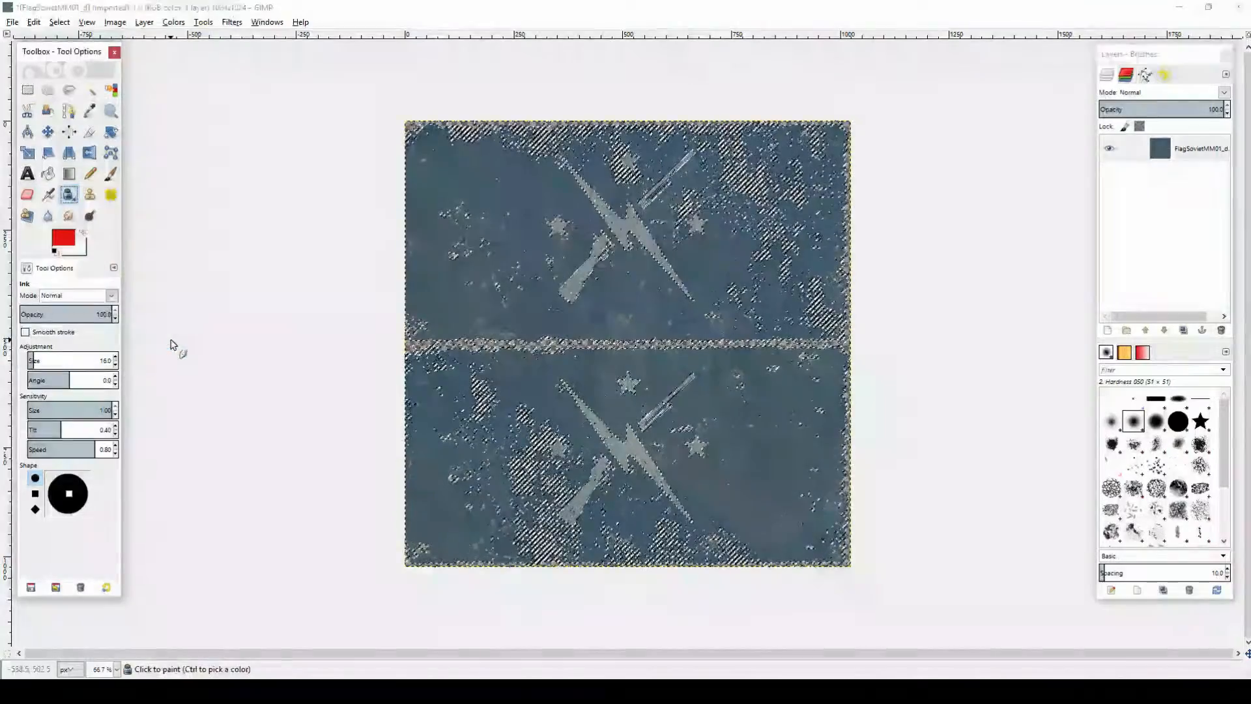
{"action": "left_click_drag", "start_coordinate": [33, 361], "coordinate": [119, 367]}
Step: Paint the selected background of both flag halves red, leaving no area blue, and clear the selection
{"action": "left_click_drag", "start_coordinate": [410, 146], "coordinate": [847, 166]}
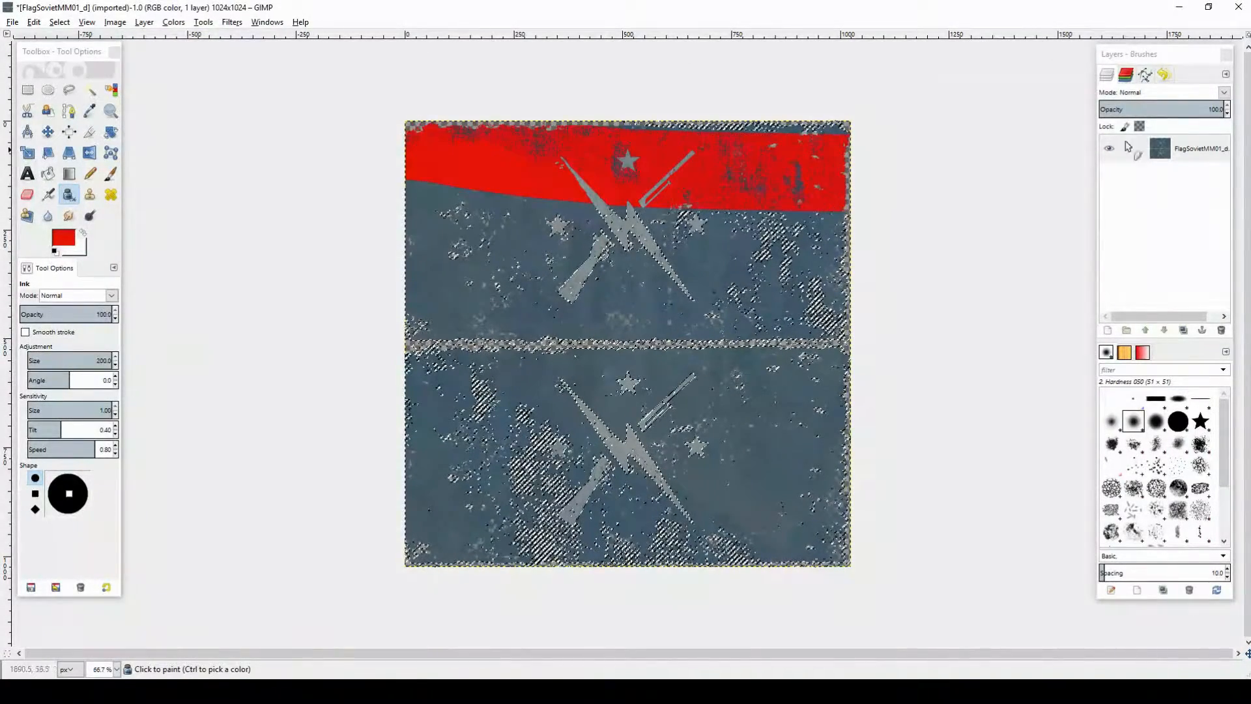
{"action": "mouse_move", "coordinate": [491, 185]}
{"action": "left_mouse_down"}
{"action": "mouse_move", "coordinate": [531, 242]}
{"action": "mouse_move", "coordinate": [874, 224]}
{"action": "mouse_move", "coordinate": [357, 260]}
{"action": "mouse_move", "coordinate": [1060, 288]}
{"action": "left_mouse_up"}
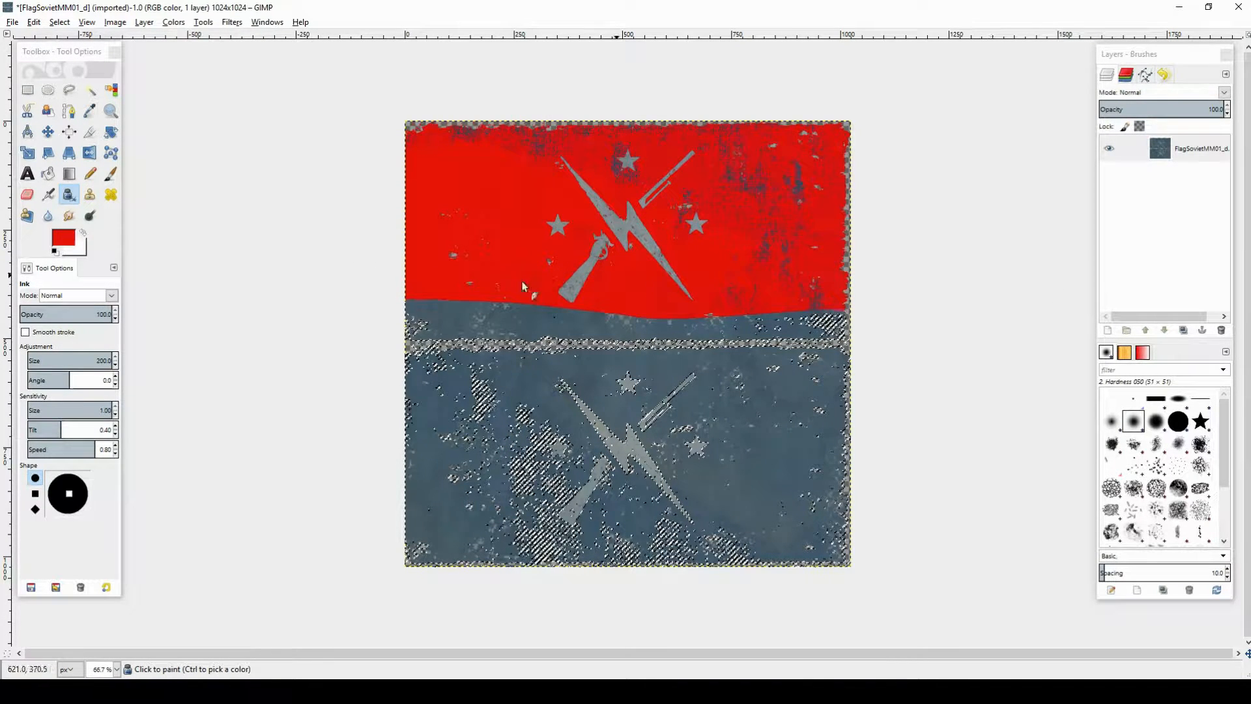
{"action": "mouse_move", "coordinate": [524, 287]}
{"action": "left_mouse_down"}
{"action": "mouse_move", "coordinate": [734, 307]}
{"action": "mouse_move", "coordinate": [860, 342]}
{"action": "mouse_move", "coordinate": [215, 346]}
{"action": "mouse_move", "coordinate": [1018, 374]}
{"action": "mouse_move", "coordinate": [279, 391]}
{"action": "mouse_move", "coordinate": [1084, 432]}
{"action": "mouse_move", "coordinate": [494, 470]}
{"action": "mouse_move", "coordinate": [316, 497]}
{"action": "mouse_move", "coordinate": [1146, 536]}
{"action": "mouse_move", "coordinate": [581, 547]}
{"action": "mouse_move", "coordinate": [804, 597]}
{"action": "left_mouse_up"}
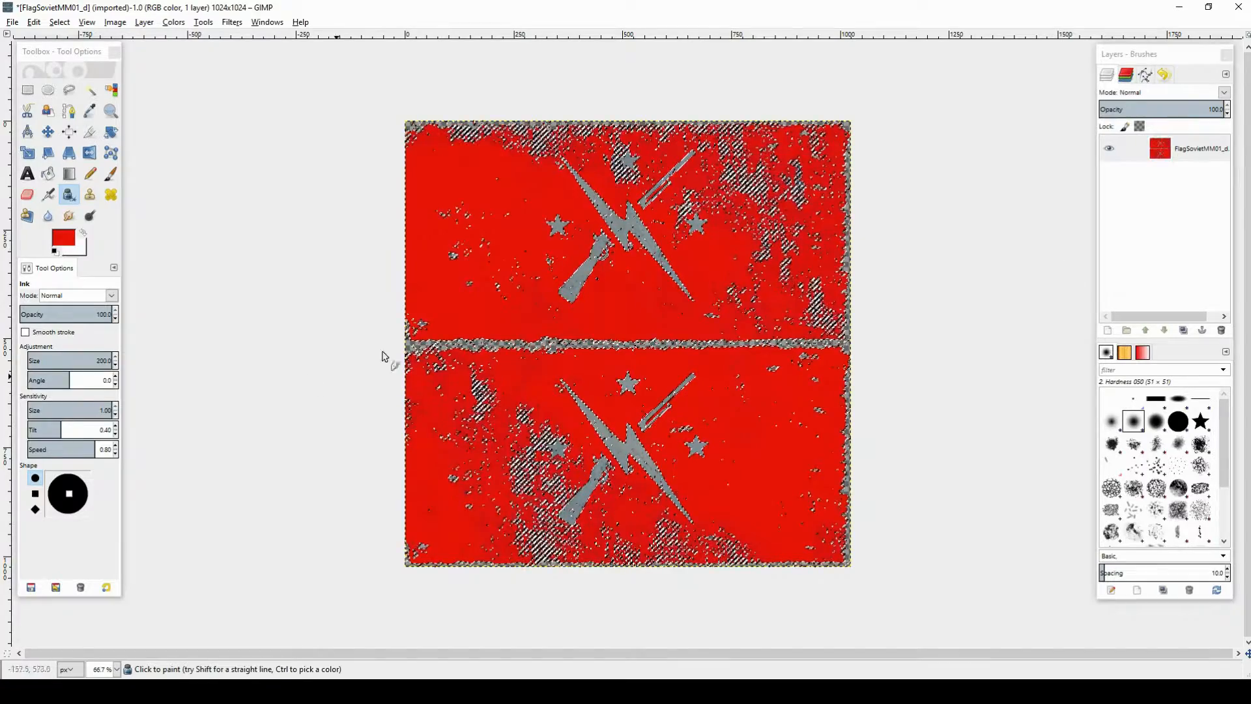
{"action": "right_click", "coordinate": [202, 120]}
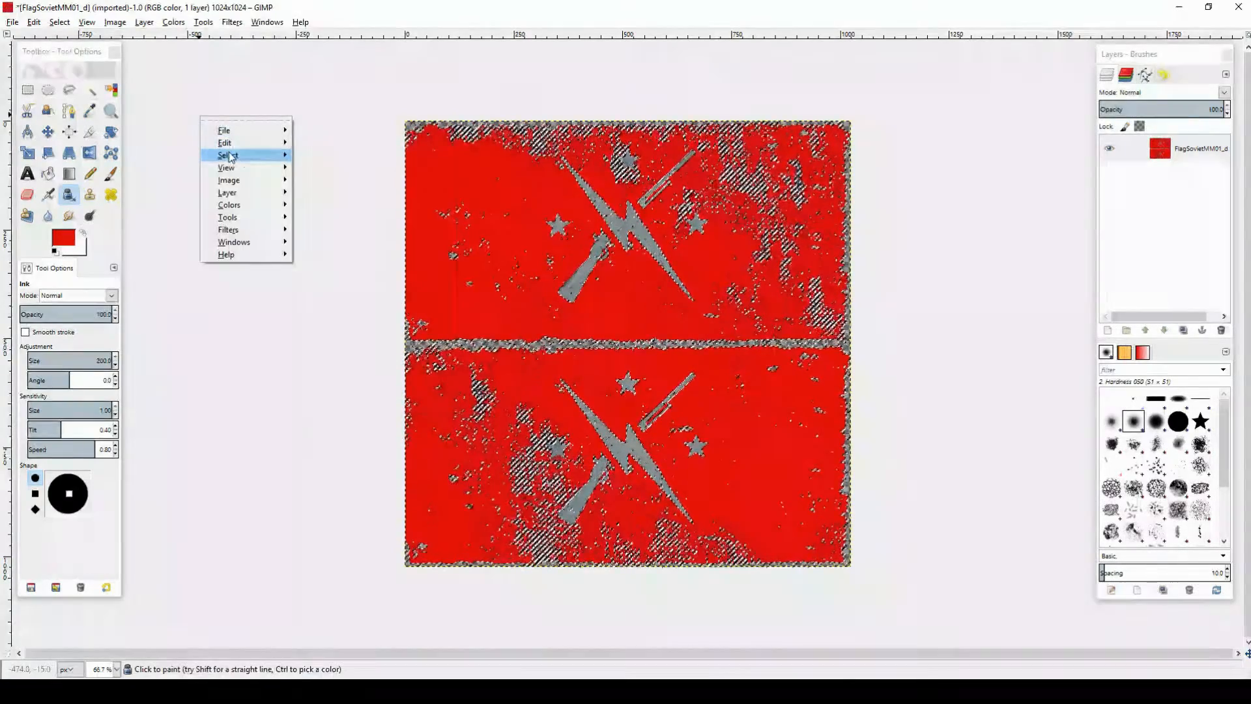
{"action": "mouse_move", "coordinate": [235, 155]}
{"action": "left_click", "coordinate": [322, 176]}
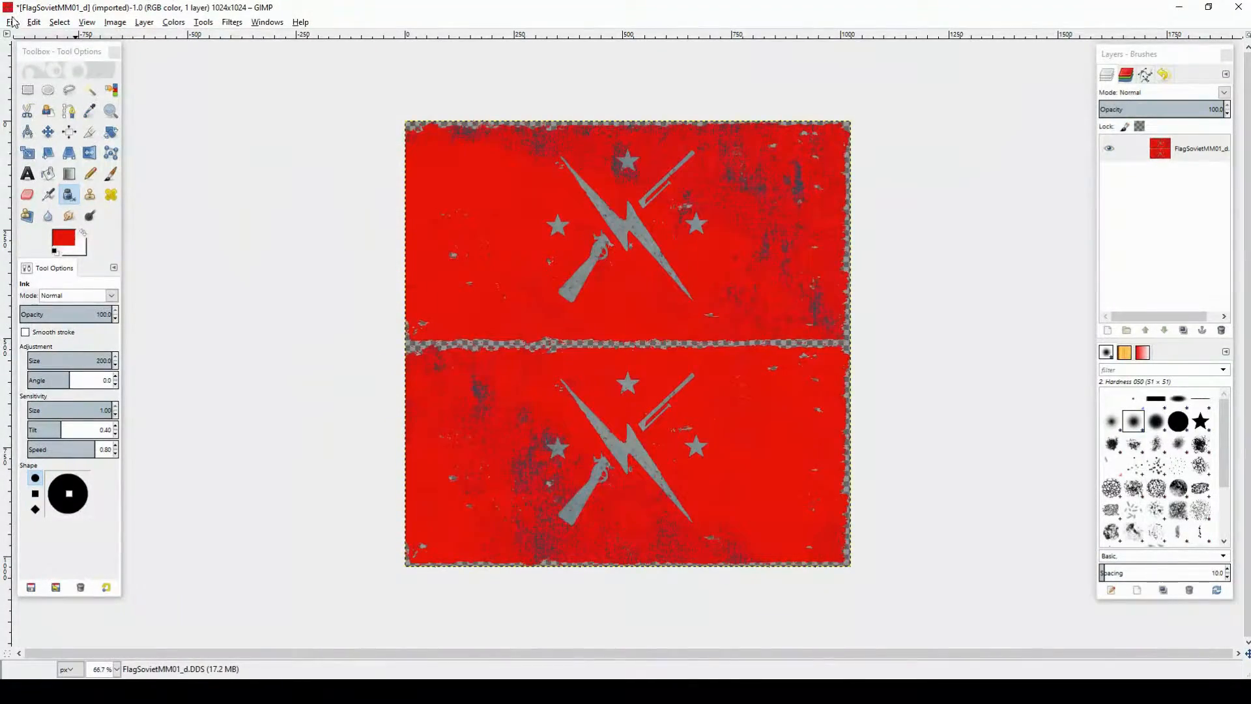
Step: Overwrite FlagSovietMM01_d.DDS with the red flag and close the image, discarding the prompt to save a separate copy
{"action": "left_click", "coordinate": [34, 22]}
{"action": "mouse_move", "coordinate": [13, 22]}
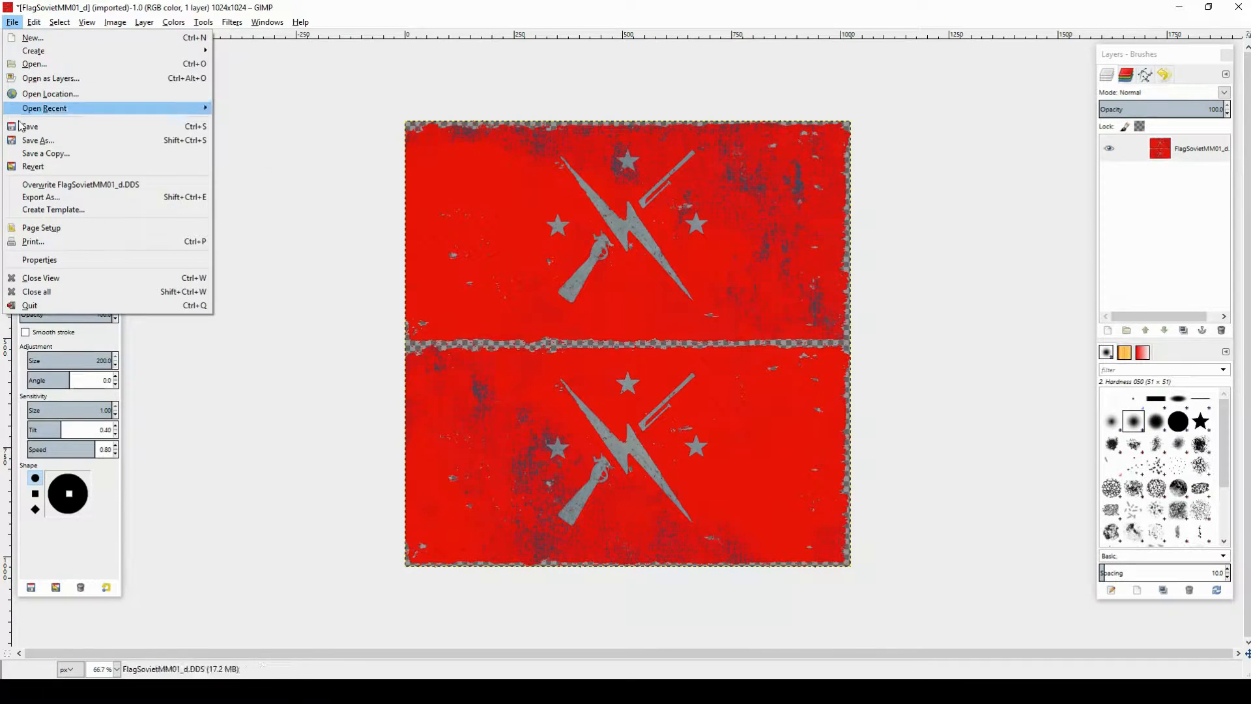
{"action": "left_click", "coordinate": [46, 186]}
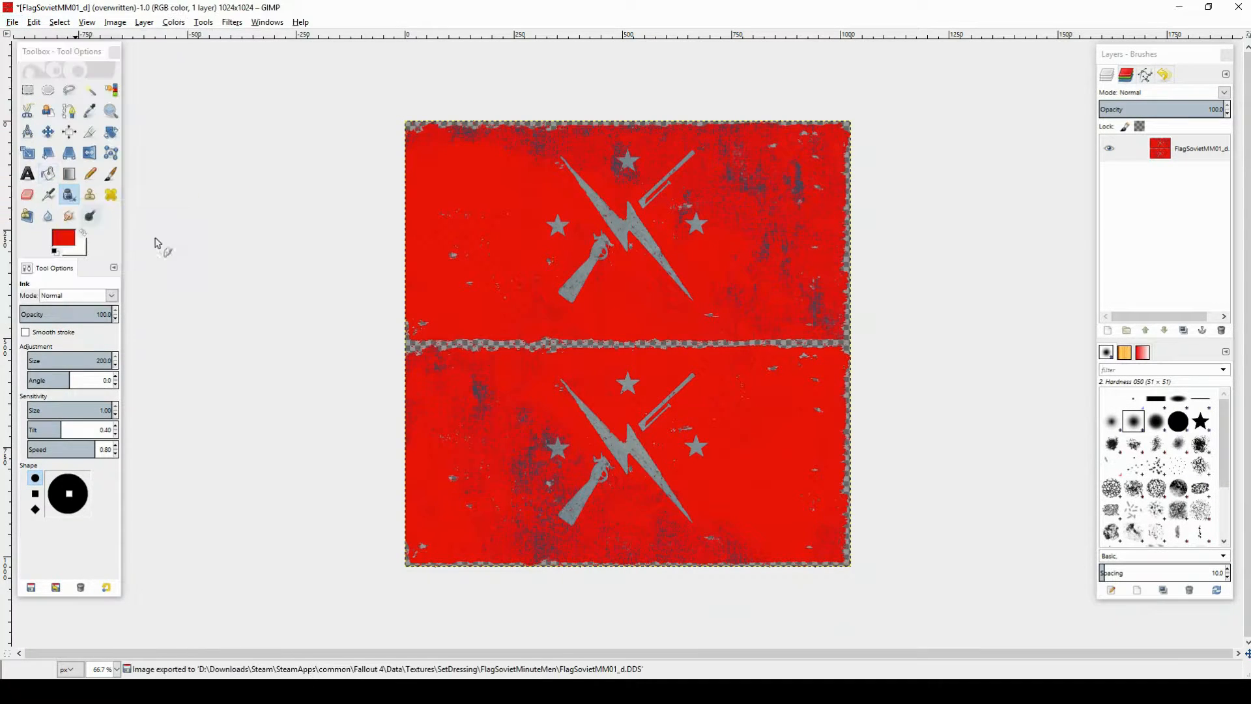
{"action": "left_click", "coordinate": [1234, 14]}
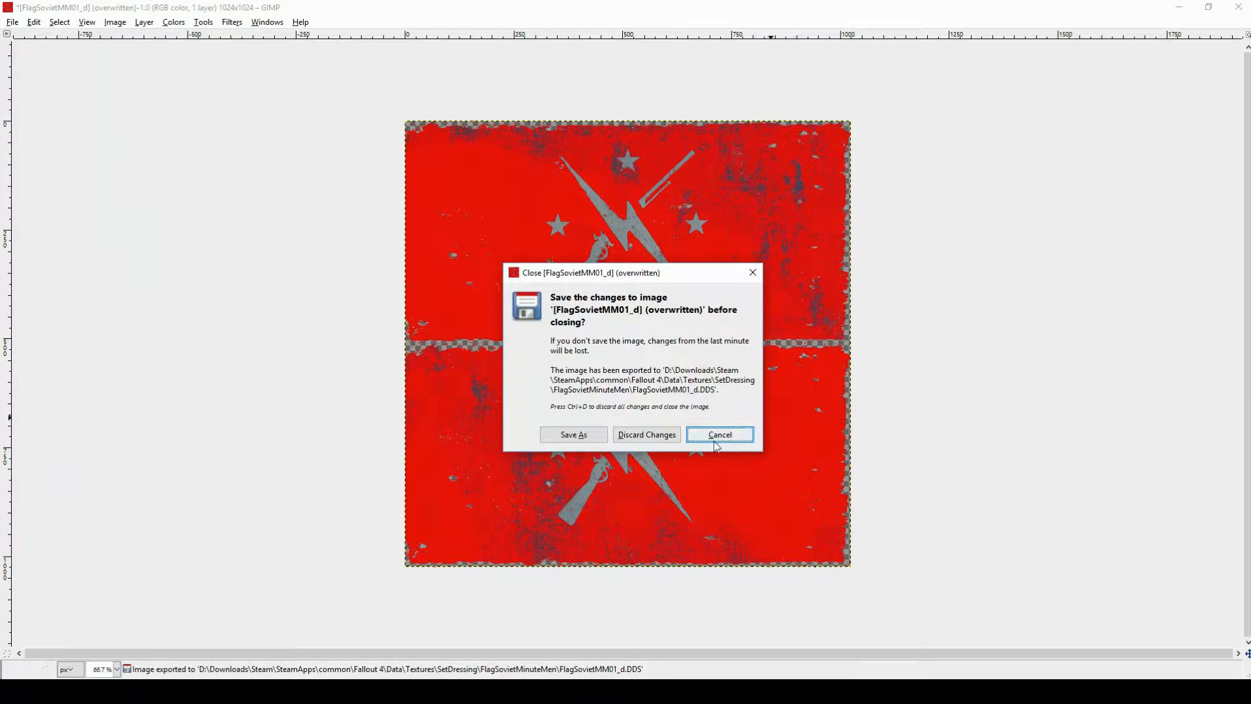
{"action": "left_click", "coordinate": [647, 435]}
Step: Switch to the Creation Kit, set the FlagWallMinutemen01 model's material swap to Custom Material Swap, and put the model data window away
{"action": "left_click", "coordinate": [891, 273]}
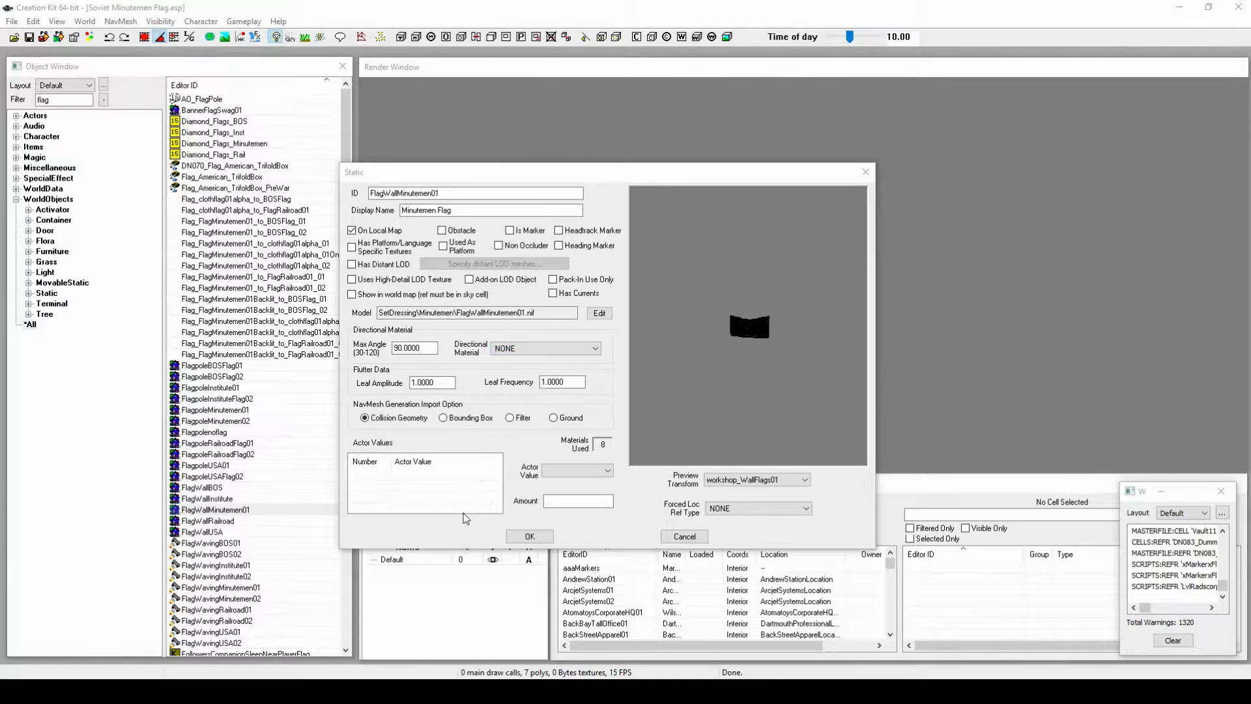
{"action": "left_click_drag", "start_coordinate": [684, 171], "coordinate": [737, 94]}
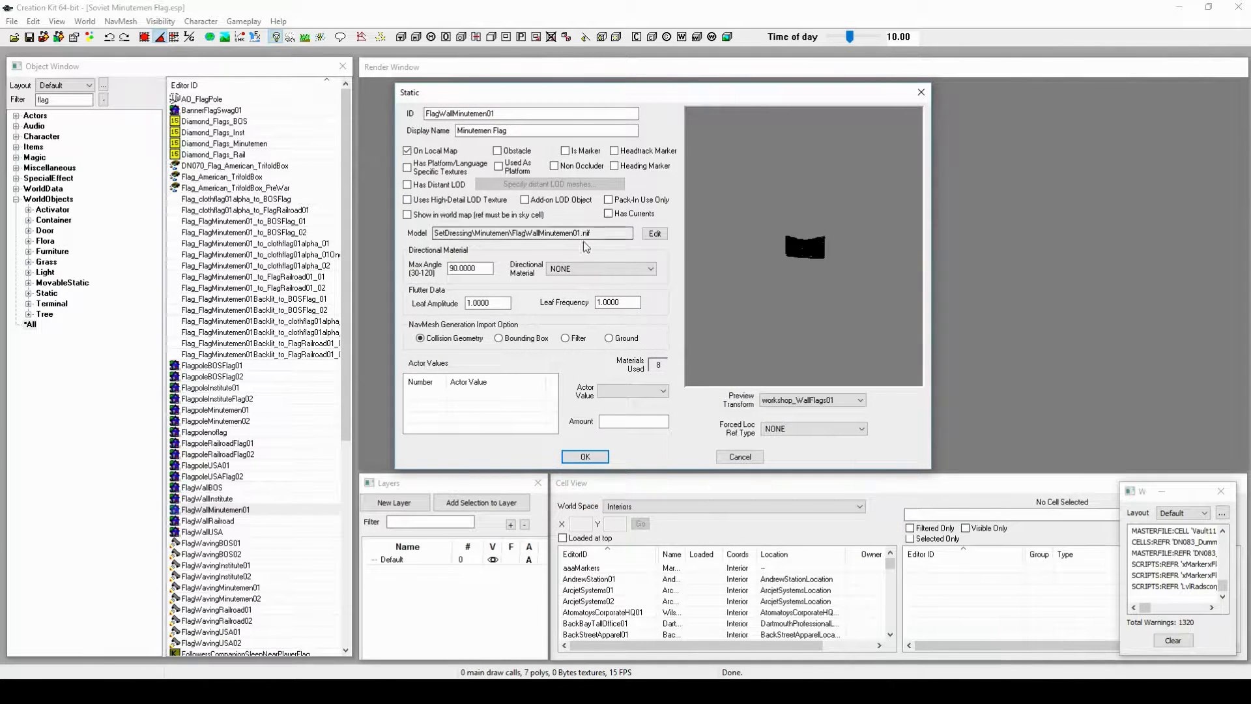
{"action": "left_click", "coordinate": [654, 233]}
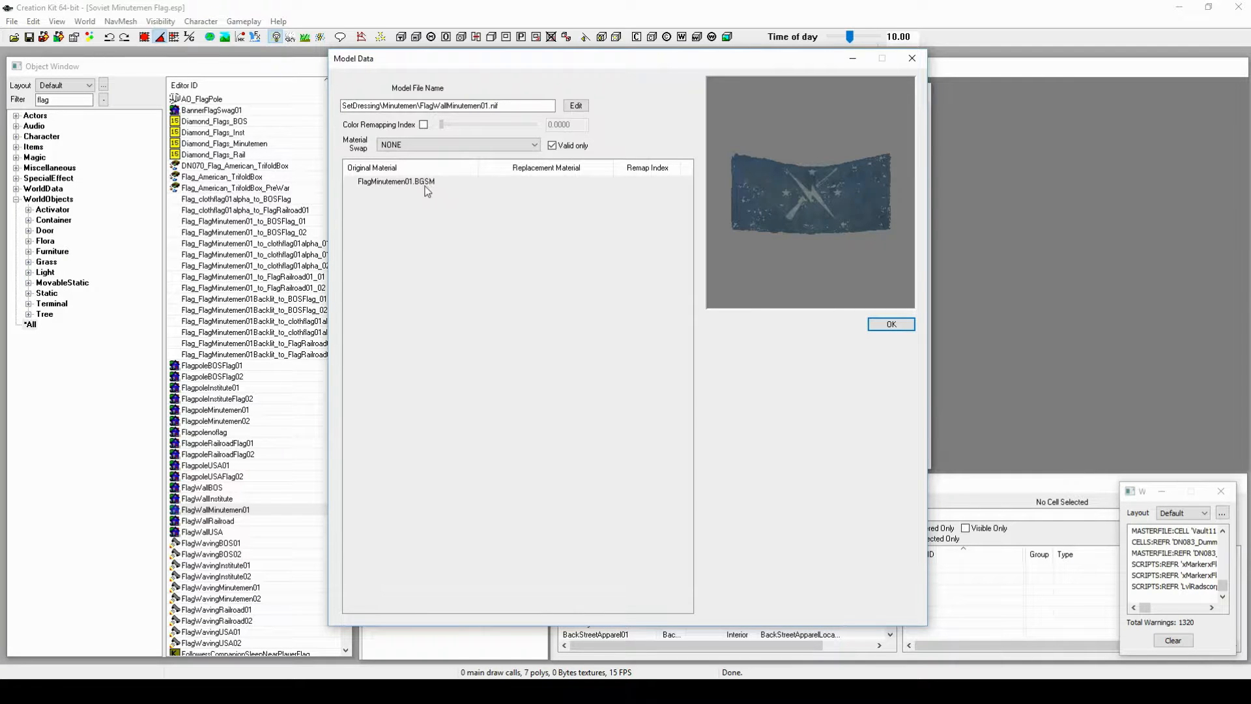
{"action": "left_click", "coordinate": [464, 144]}
{"action": "left_click", "coordinate": [453, 158]}
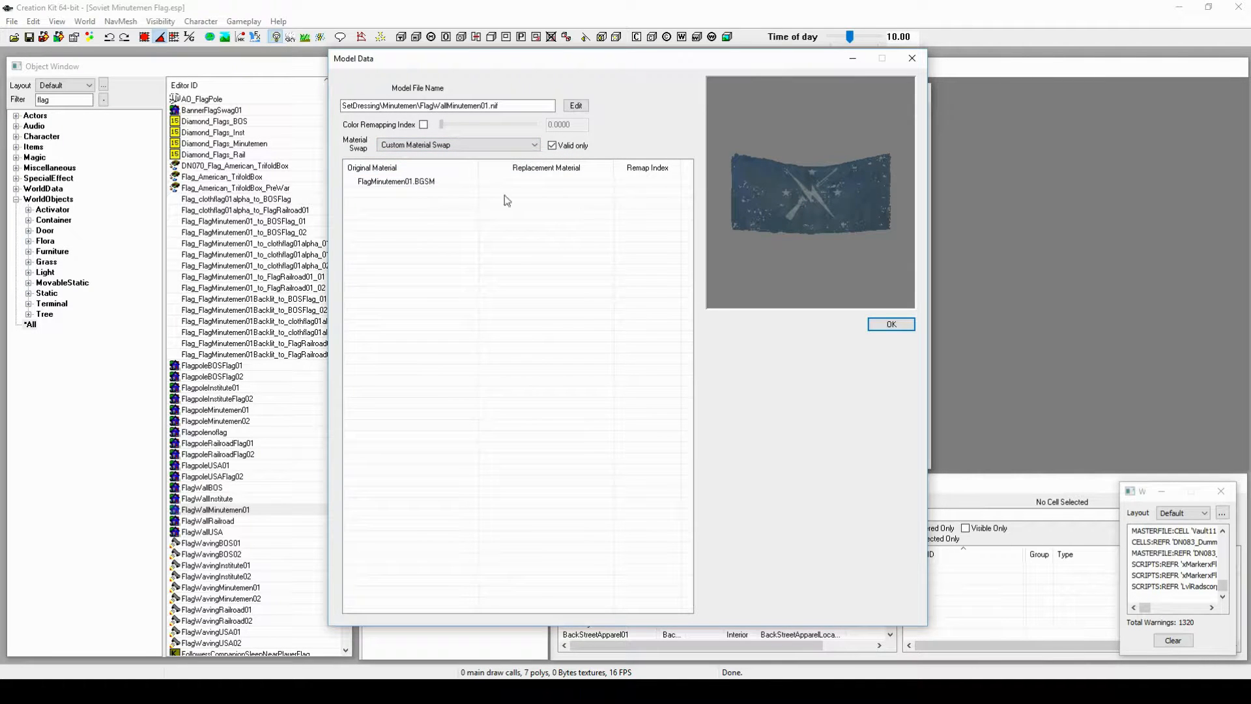
{"action": "left_click", "coordinate": [912, 58]}
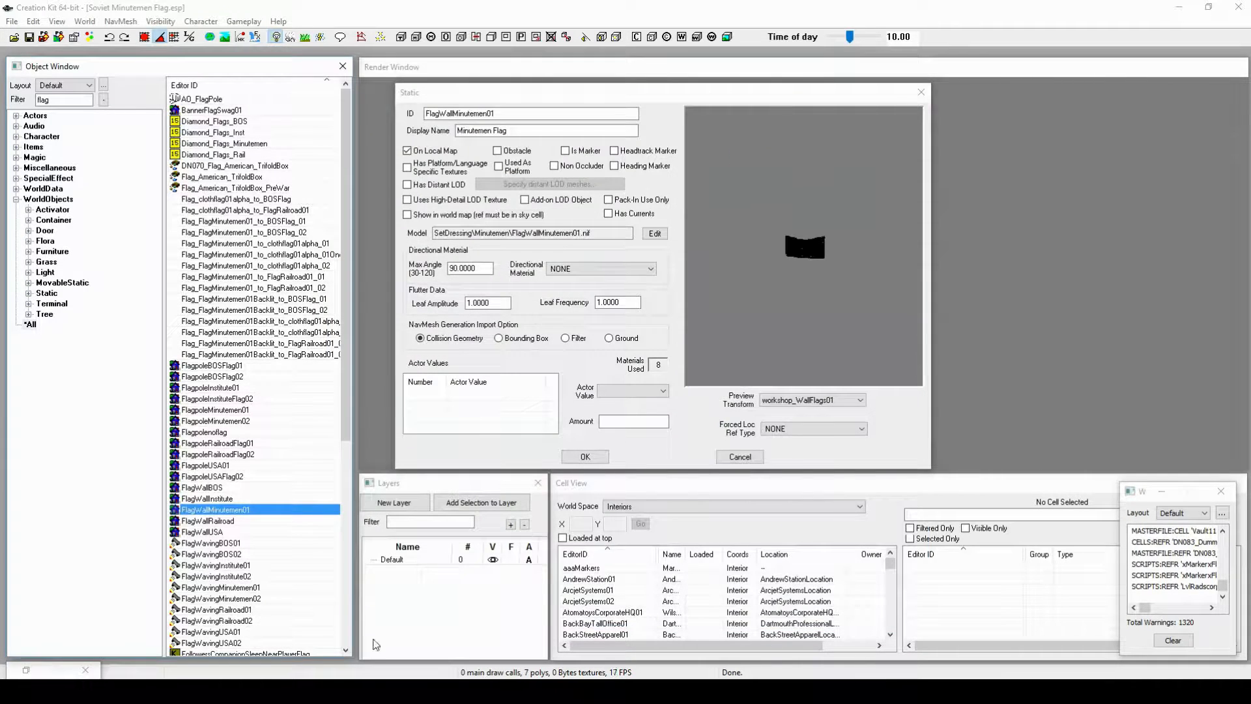
Step: Bring up the extracted Textures and FlagSovietMinuteMen folder windows and take the latter back to the Fallout 4 Data folder
{"action": "left_click", "coordinate": [336, 690]}
{"action": "left_click", "coordinate": [302, 645]}
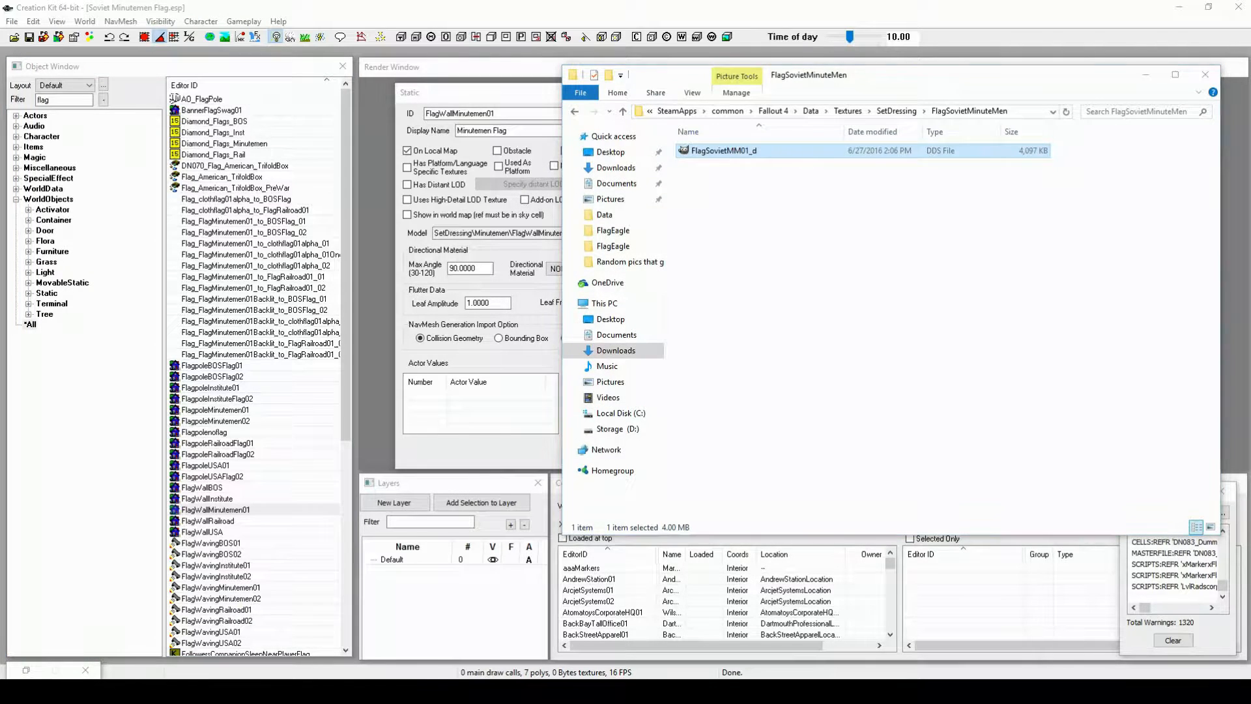
{"action": "left_click", "coordinate": [337, 691]}
{"action": "left_click", "coordinate": [429, 630]}
{"action": "left_click", "coordinate": [847, 74]}
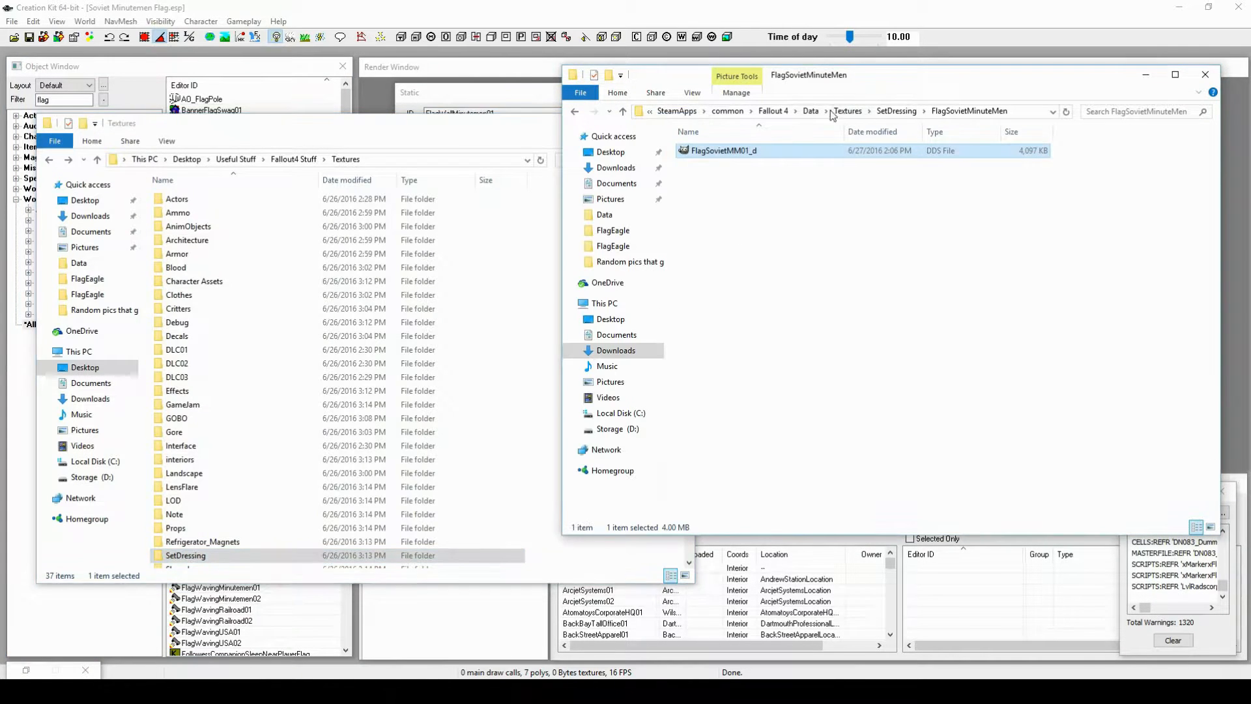
{"action": "left_click", "coordinate": [811, 111]}
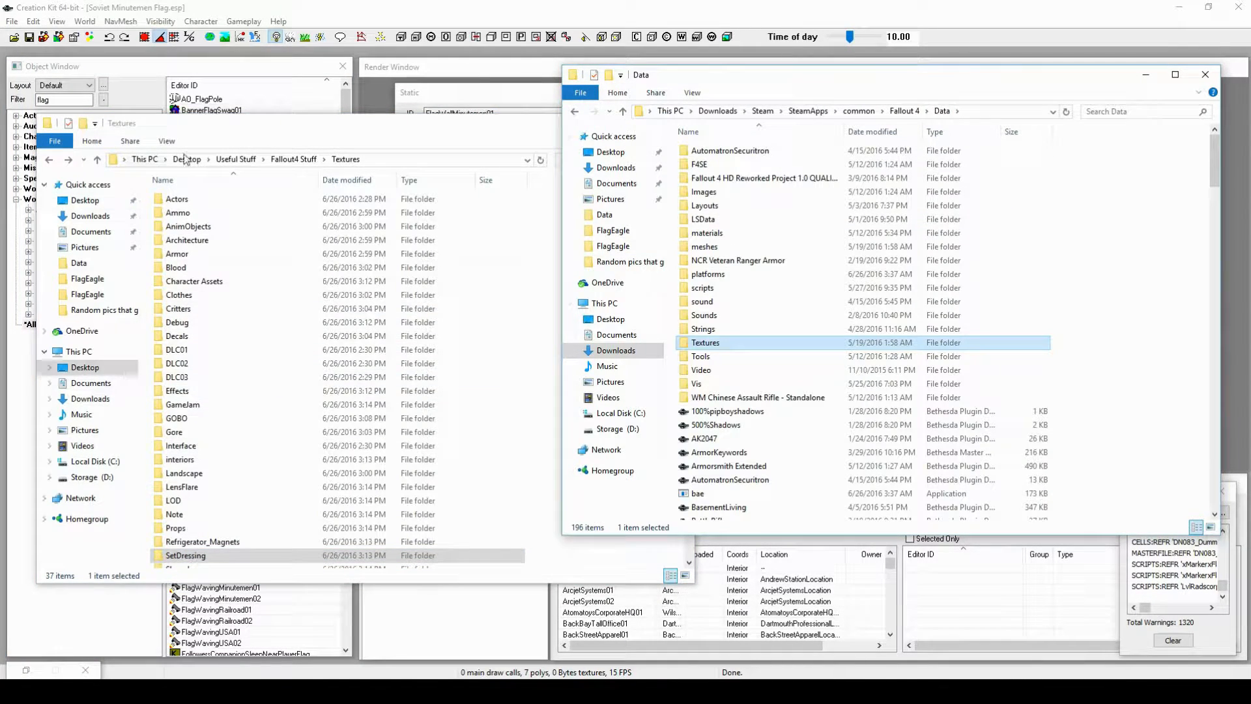
Step: Copy FlagMinutemen01.BGSM from Materials\SetDressing\Minutemen in the extracted Fallout4 Stuff folder
{"action": "left_click", "coordinate": [315, 160]}
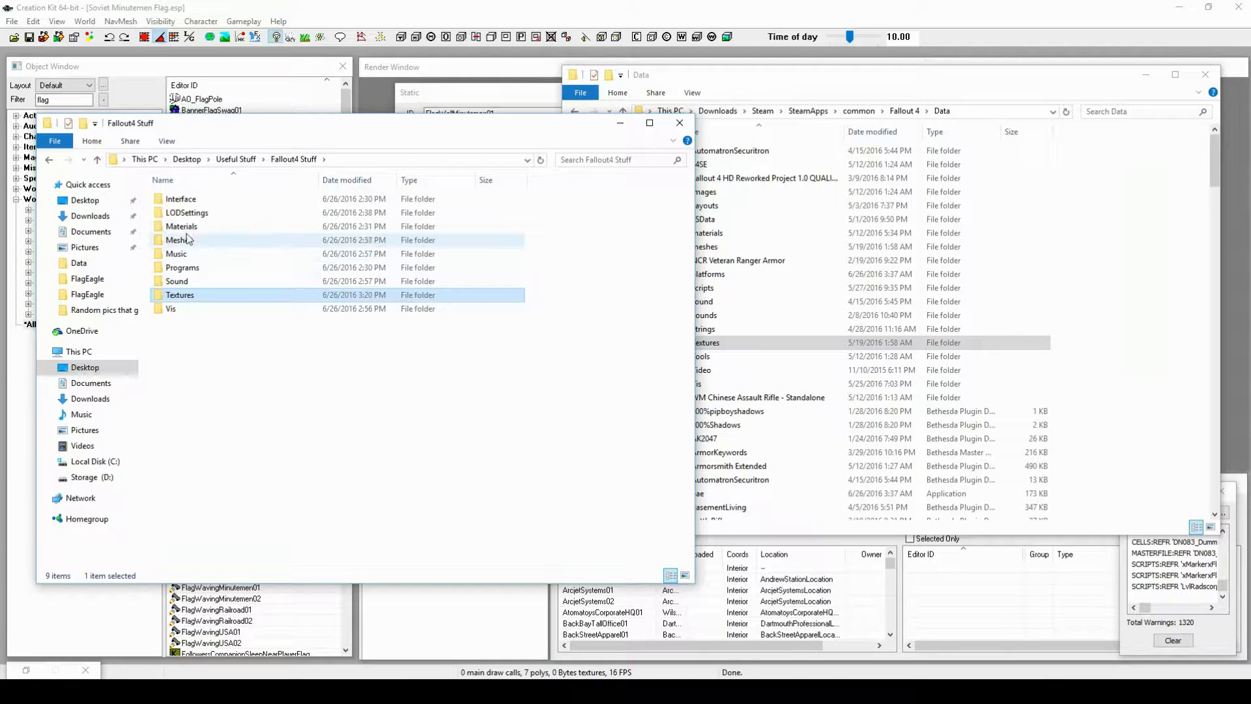
{"action": "scroll", "coordinate": [205, 447], "scroll_direction": "down", "scroll_amount": 1}
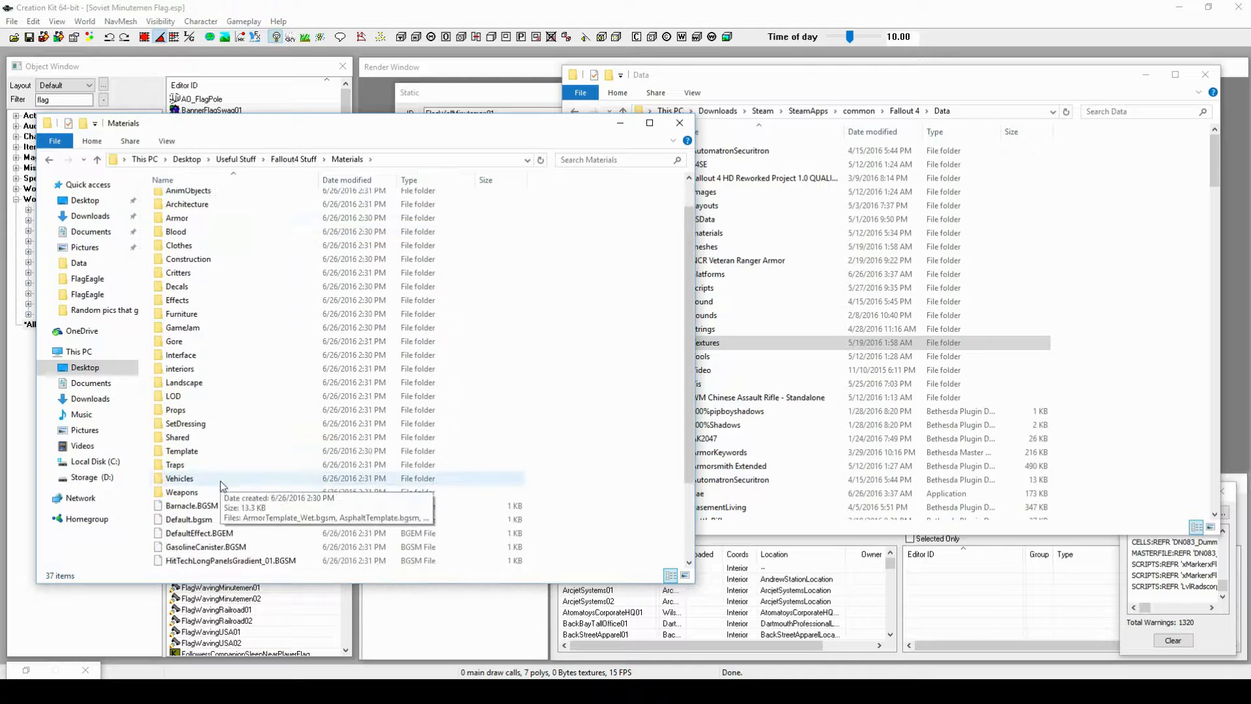
{"action": "double_click", "coordinate": [207, 428]}
{"action": "scroll", "coordinate": [214, 461], "scroll_direction": "down", "scroll_amount": 20}
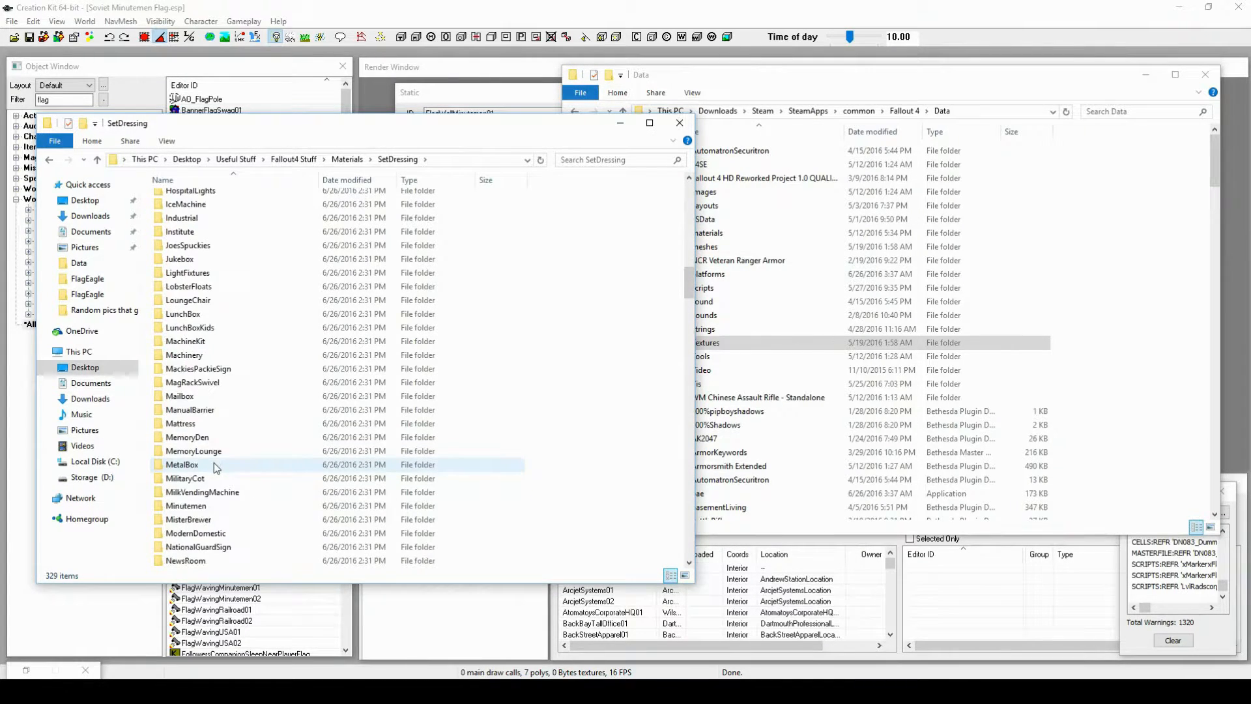
{"action": "left_click", "coordinate": [210, 518]}
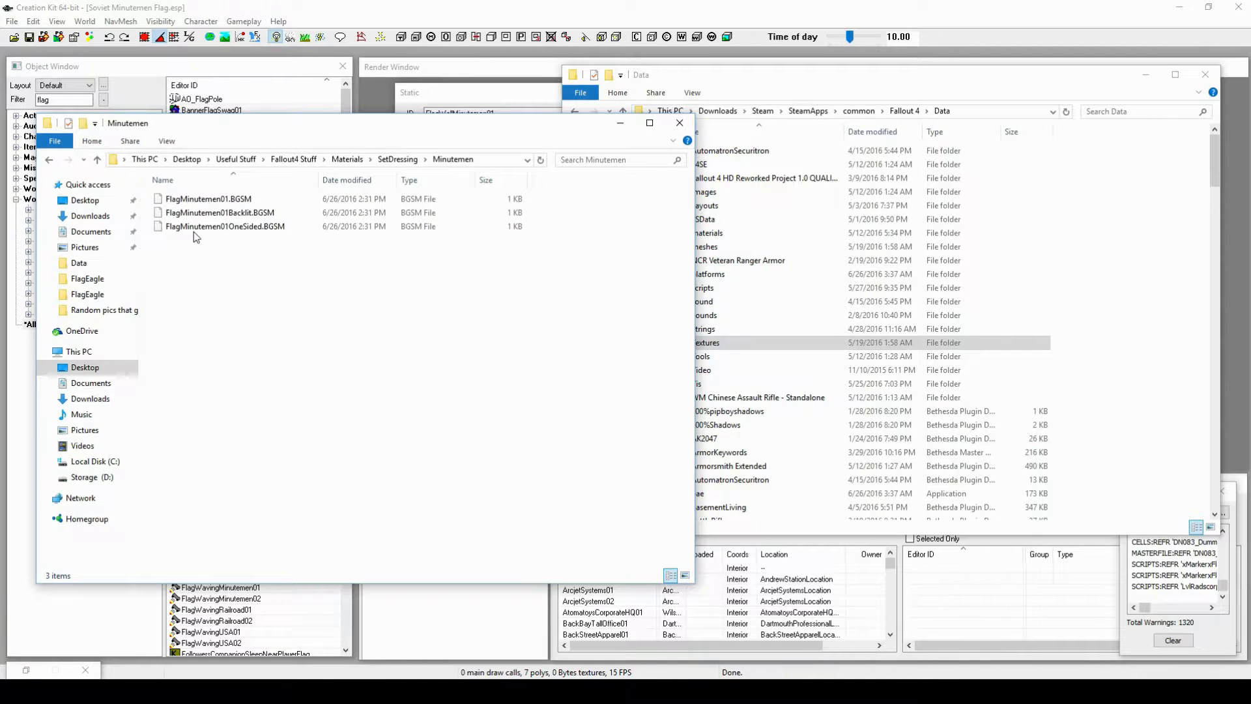
{"action": "right_click", "coordinate": [204, 199]}
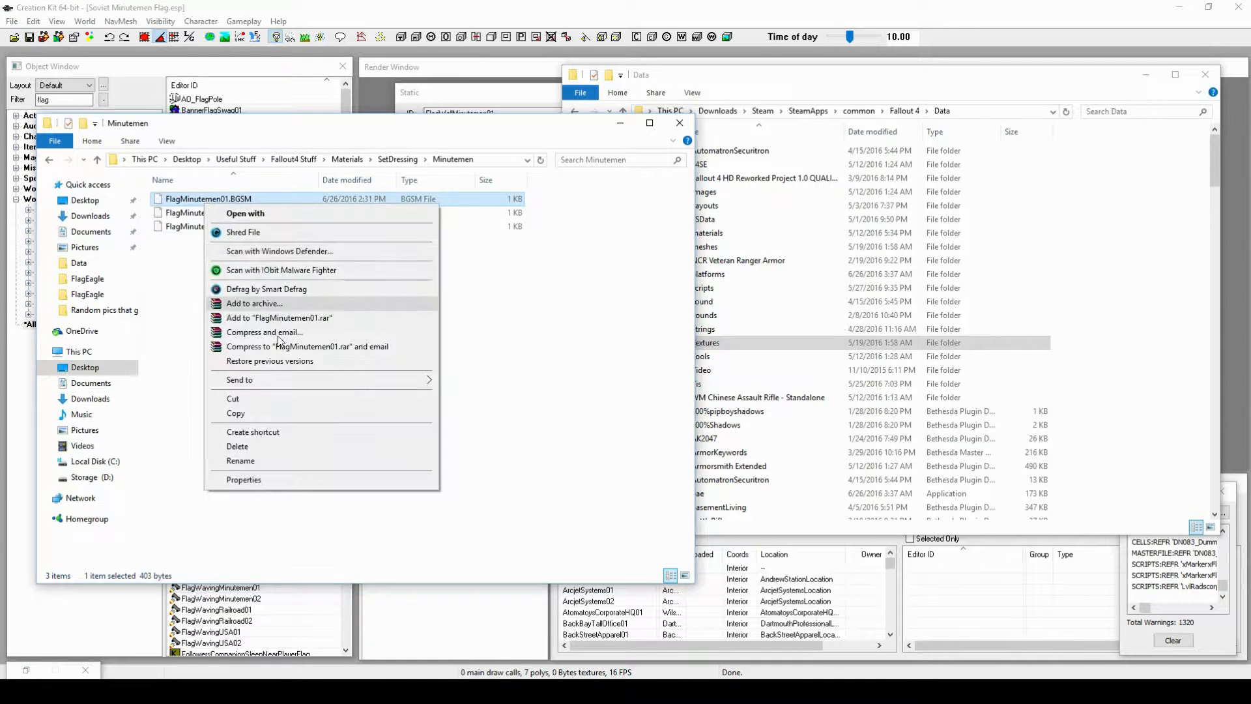
{"action": "left_click", "coordinate": [283, 413]}
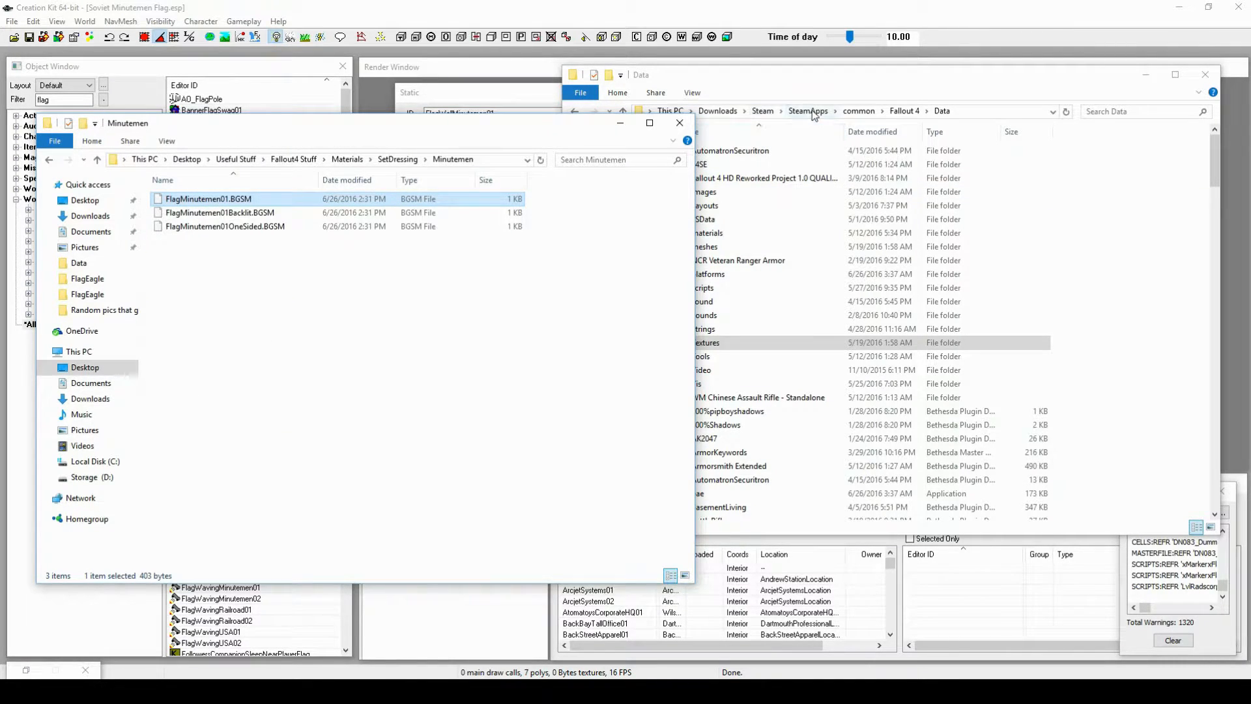
Step: Create a folder named SovietMinuteMen inside materials\SetDressing of the Fallout 4 Data folder
{"action": "left_click", "coordinate": [849, 83]}
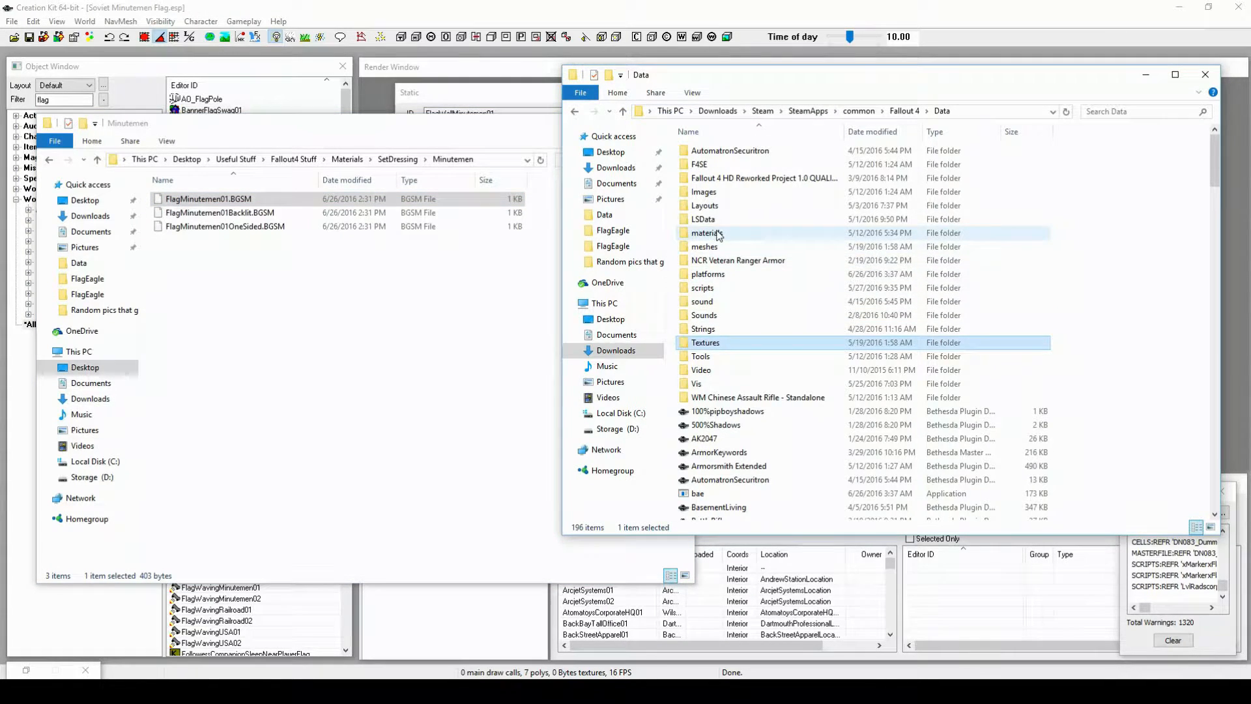
{"action": "double_click", "coordinate": [716, 232]}
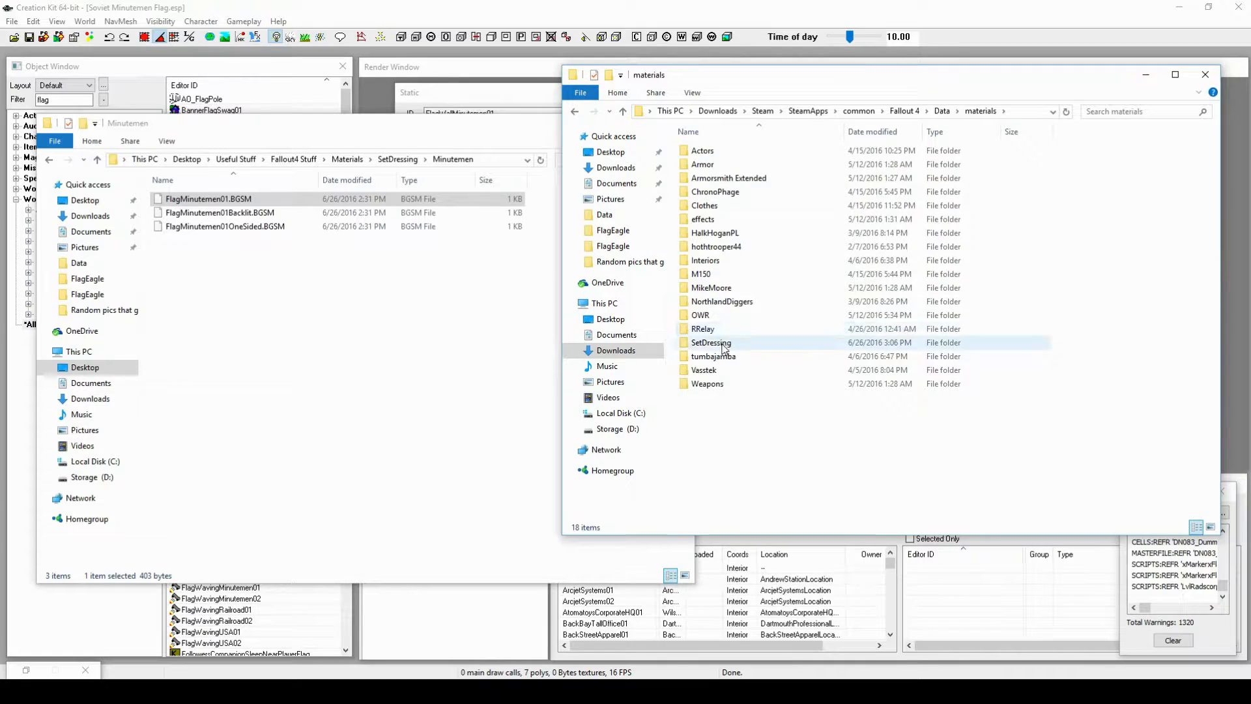
{"action": "double_click", "coordinate": [711, 342]}
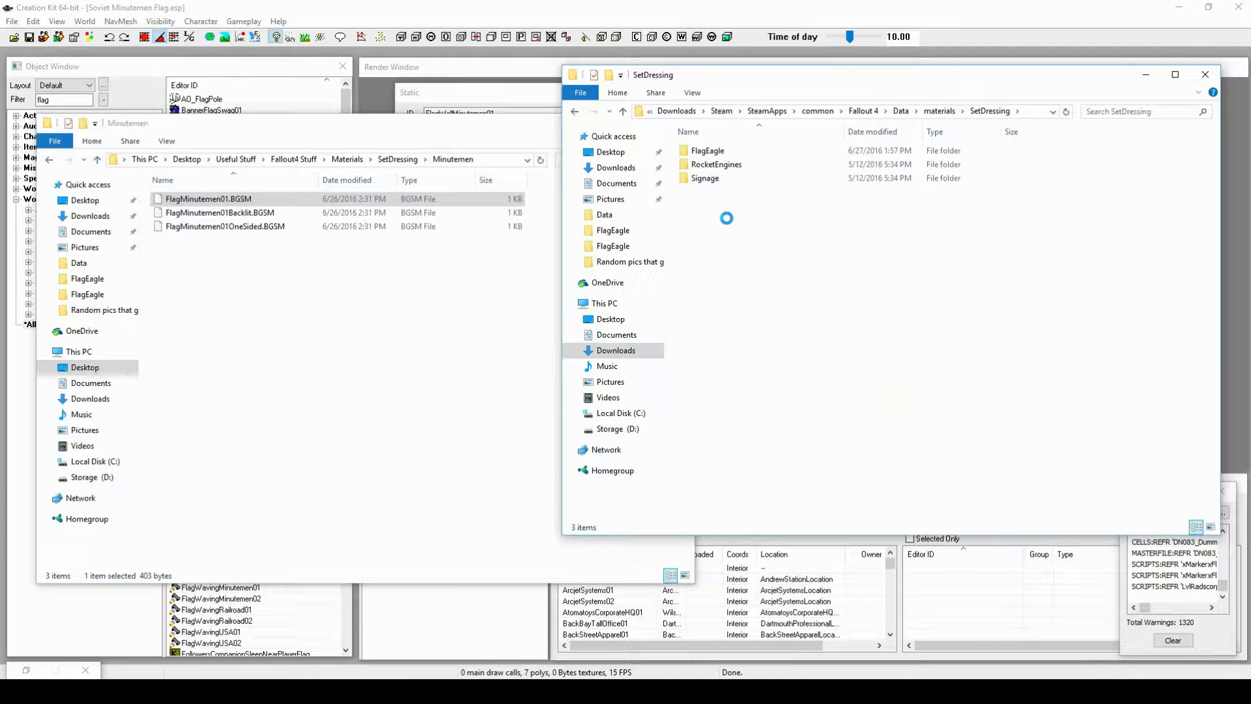
{"action": "right_click", "coordinate": [727, 218]}
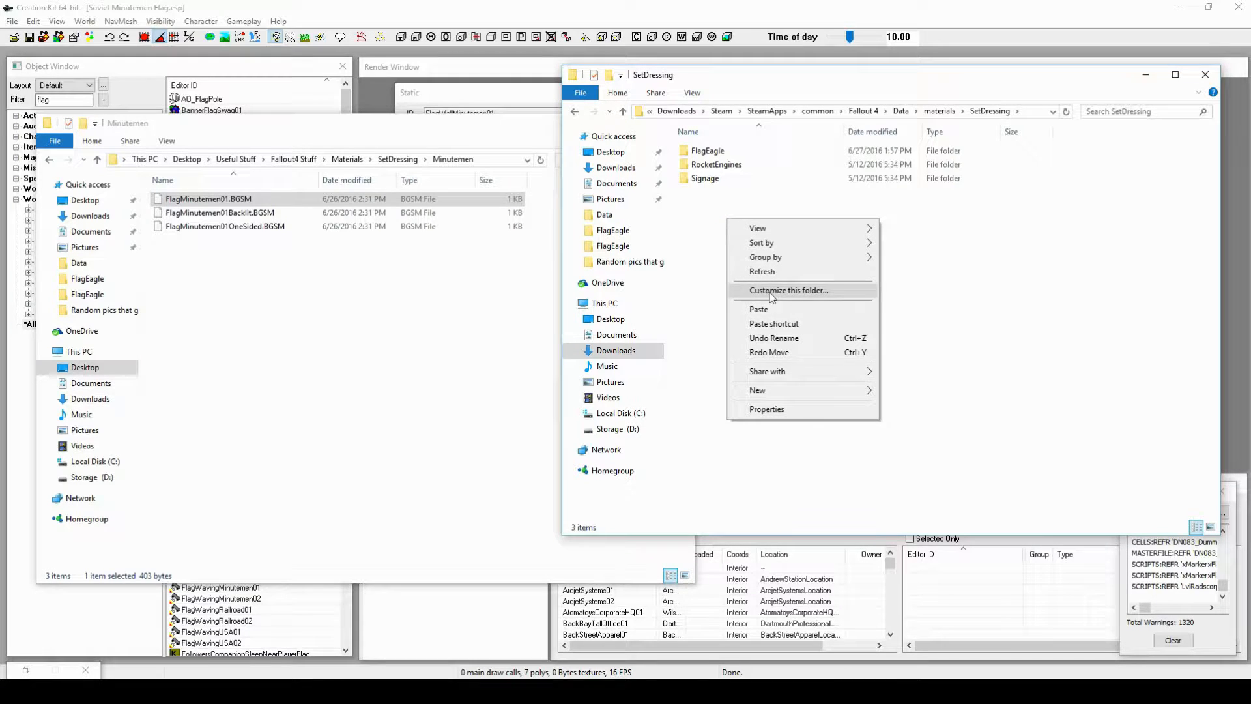
{"action": "mouse_move", "coordinate": [796, 393]}
{"action": "left_click", "coordinate": [879, 392]}
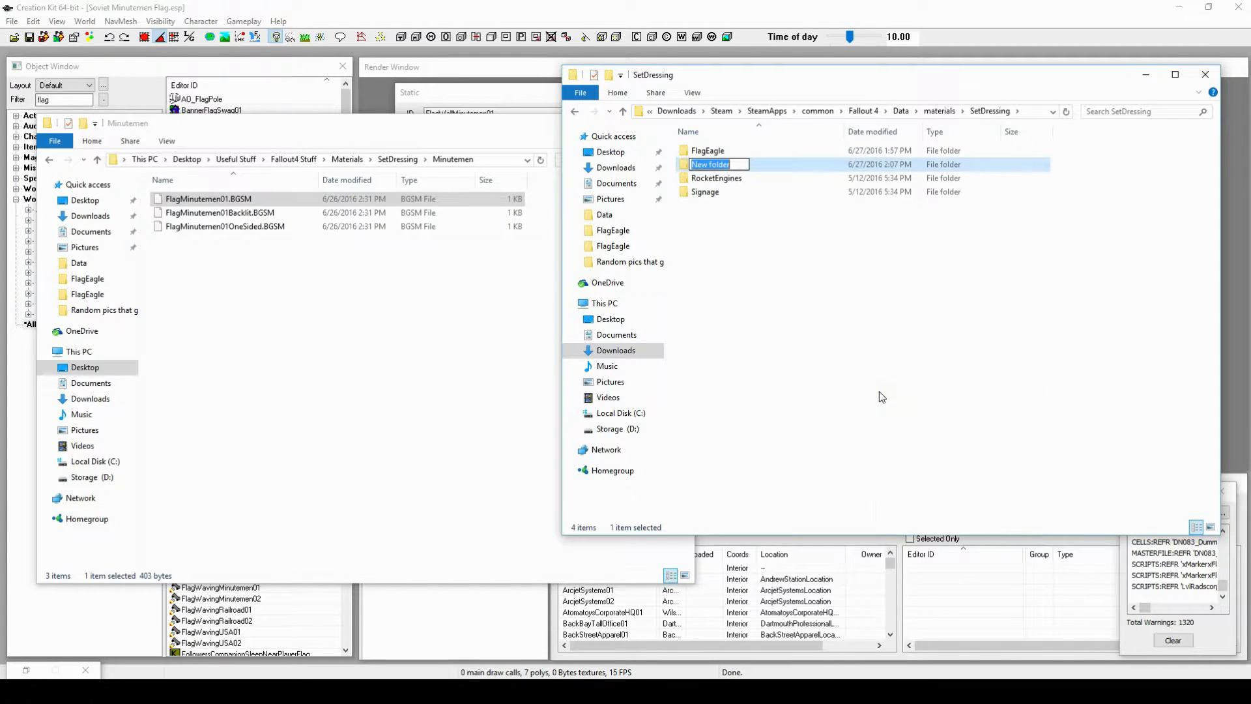
{"action": "type", "text": "SovietMinutemen"}
{"action": "left_click", "coordinate": [878, 390]}
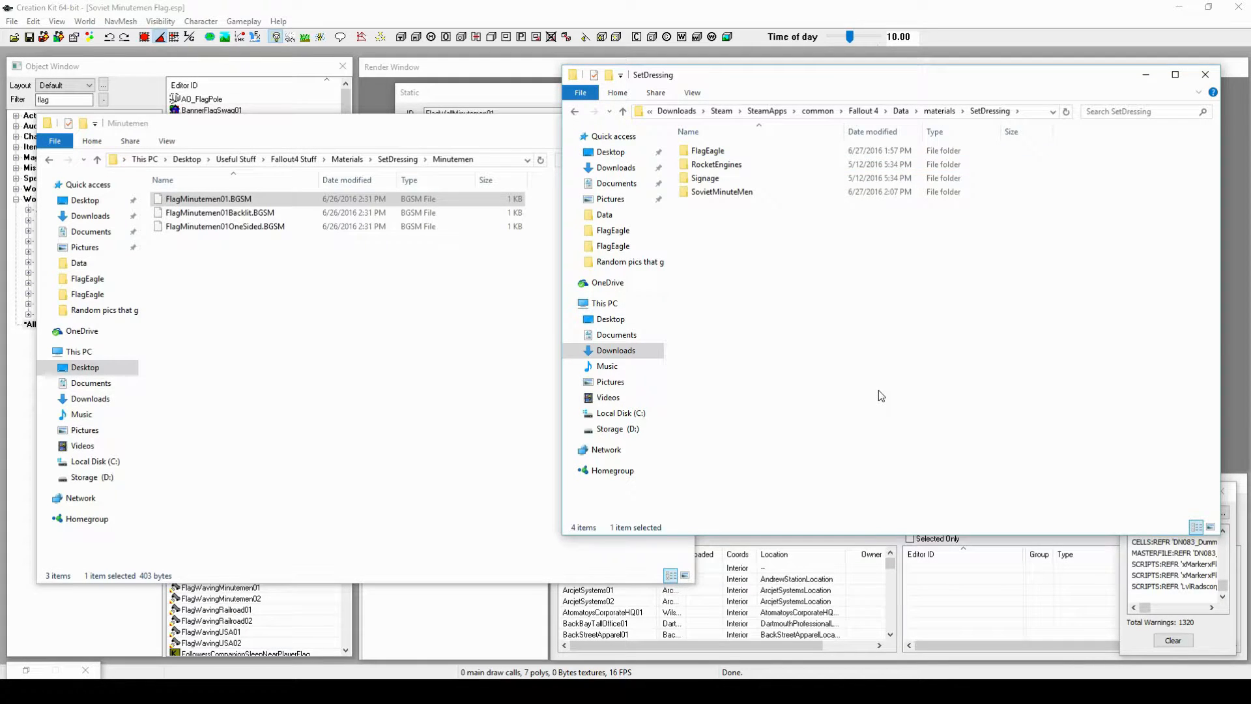
Step: Paste the copied FlagMinutemen01.BGSM into the SovietMinuteMen folder and close the extracted Minutemen folder window
{"action": "double_click", "coordinate": [742, 190]}
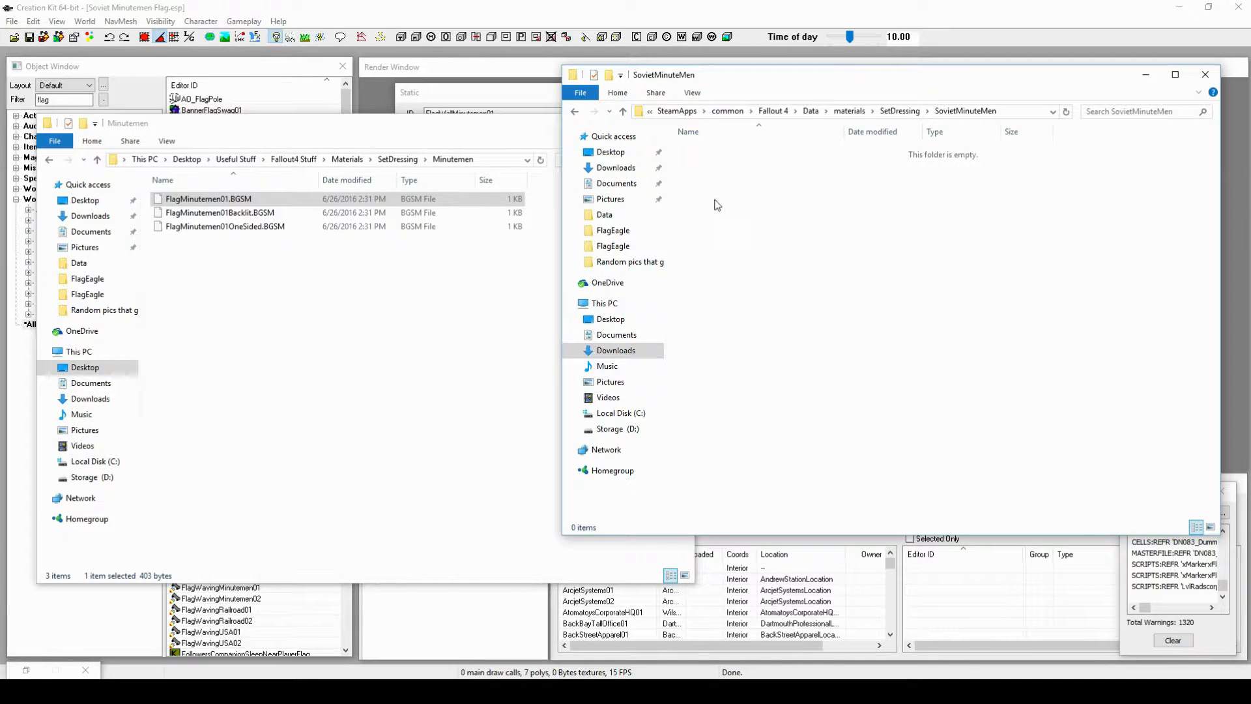
{"action": "right_click", "coordinate": [717, 206]}
{"action": "left_click", "coordinate": [755, 290]}
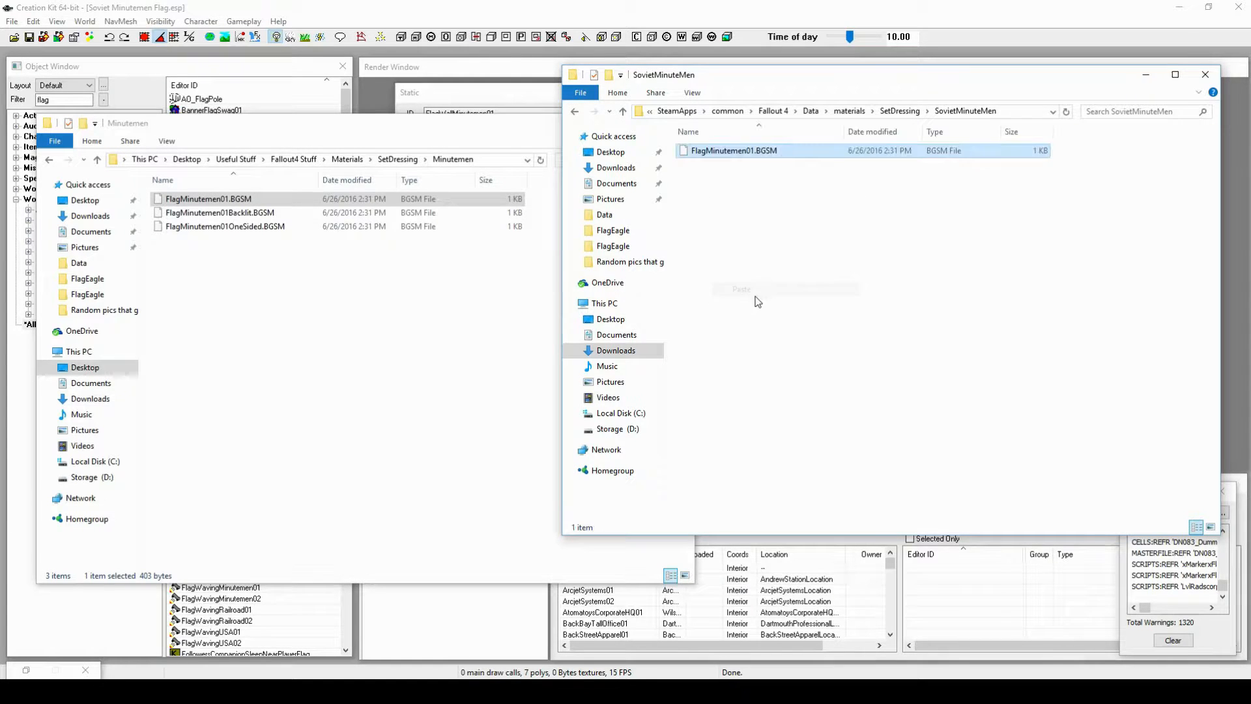
{"action": "left_click", "coordinate": [463, 132]}
{"action": "left_click", "coordinate": [680, 123]}
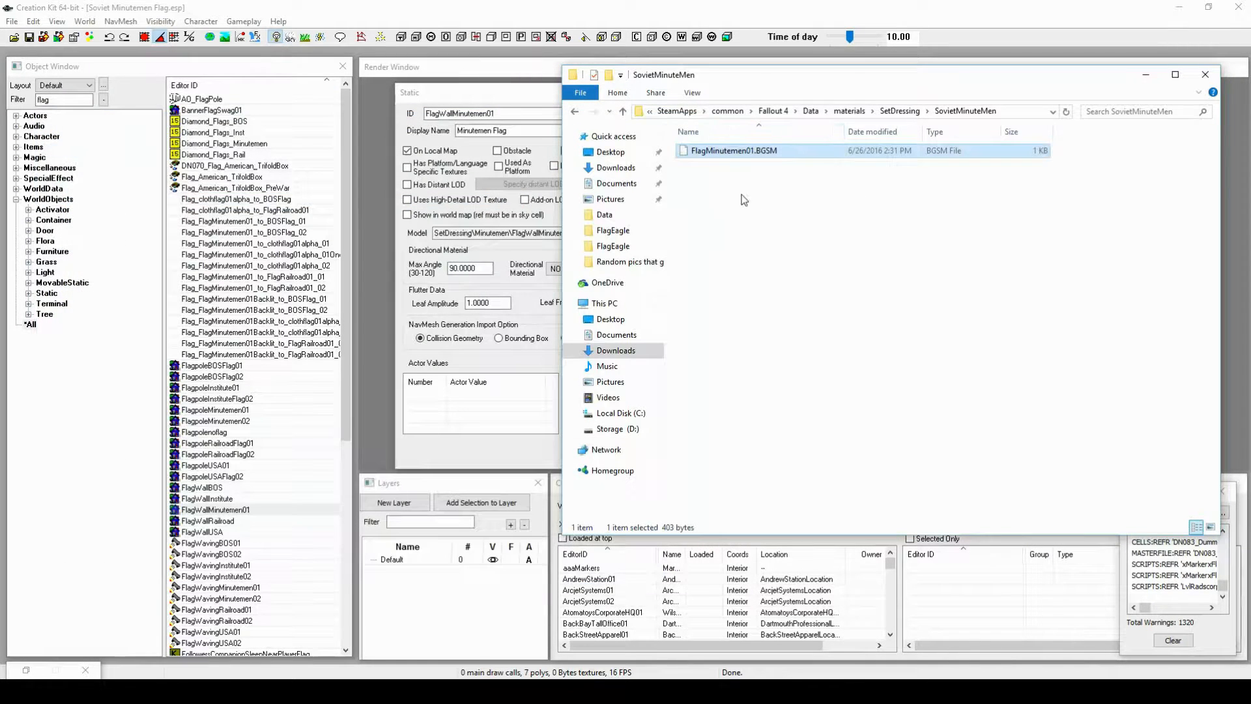
Step: Rename the pasted material file to FlagSovietMM01.BGSM and close its folder window
{"action": "left_click", "coordinate": [738, 155]}
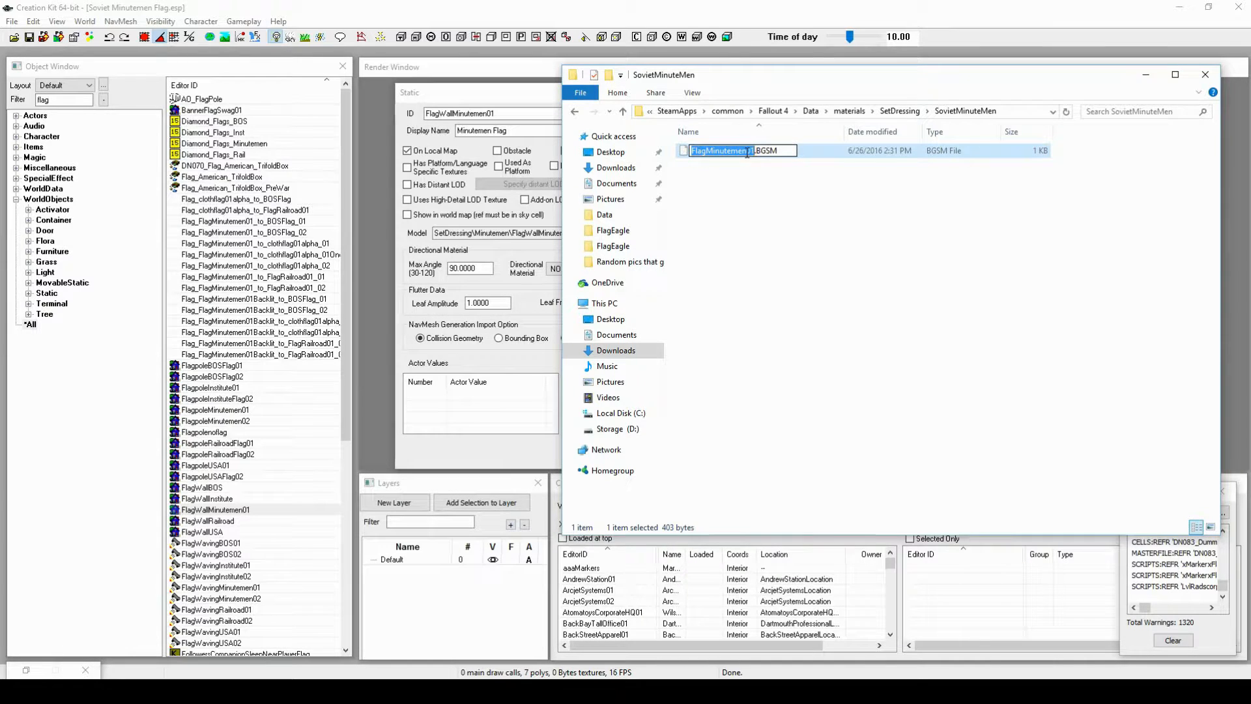
{"action": "left_click_drag", "start_coordinate": [746, 154], "coordinate": [710, 178]}
{"action": "type", "text": "Soviet"}
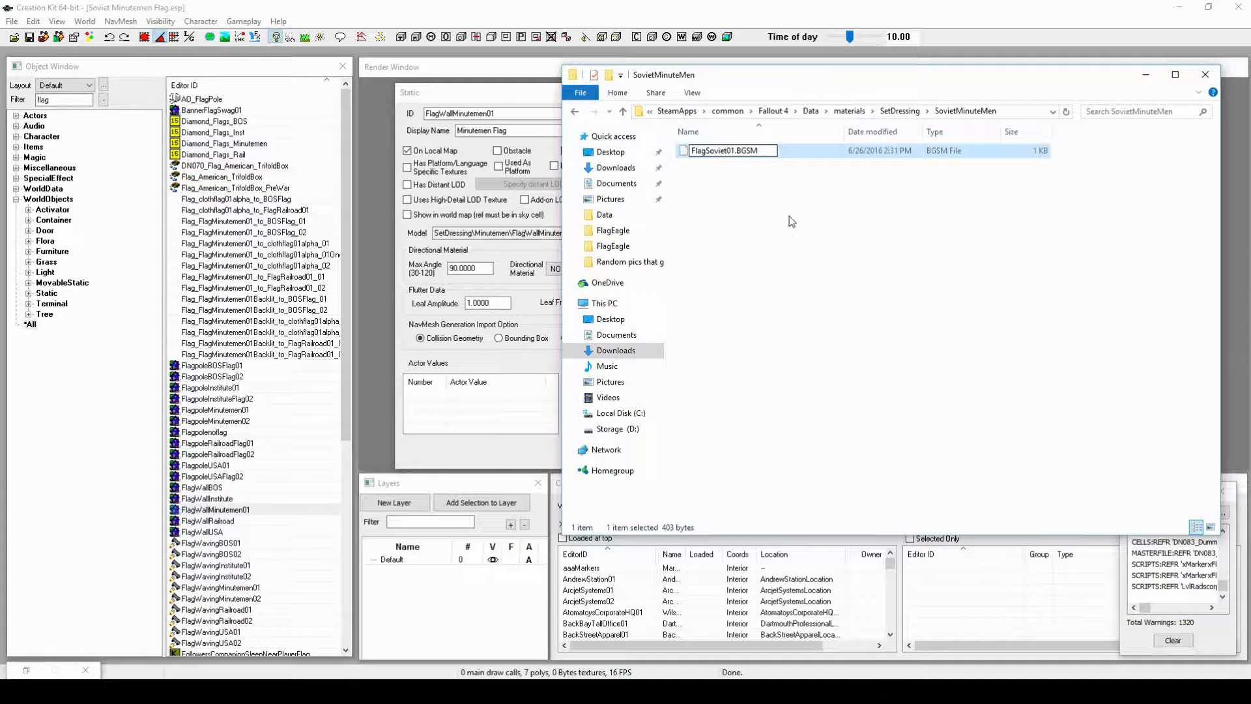
{"action": "type", "text": "MM"}
{"action": "left_click", "coordinate": [792, 221]}
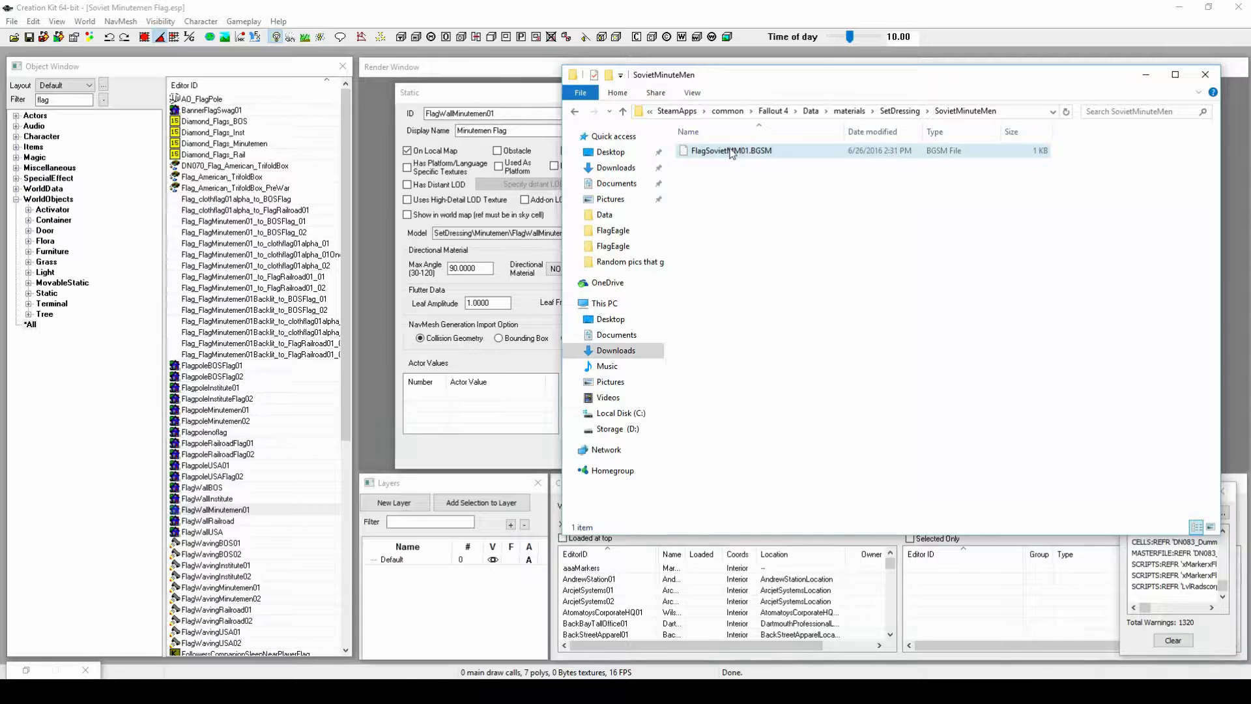
{"action": "left_click", "coordinate": [1204, 76]}
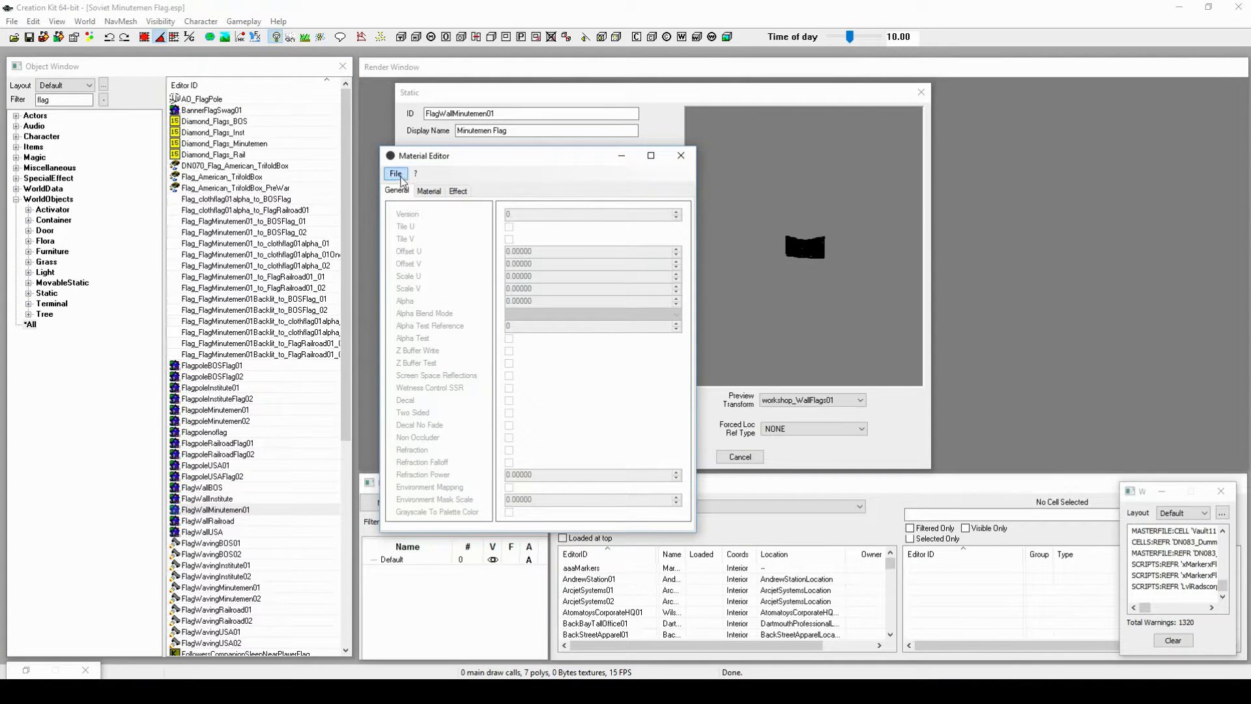
Step: Open FlagSovietMM01.BGSM from Data\materials\SetDressing\SovietMinuteMen in the Material Editor and bring up its material texture settings
{"action": "left_click", "coordinate": [396, 173]}
{"action": "left_click", "coordinate": [411, 202]}
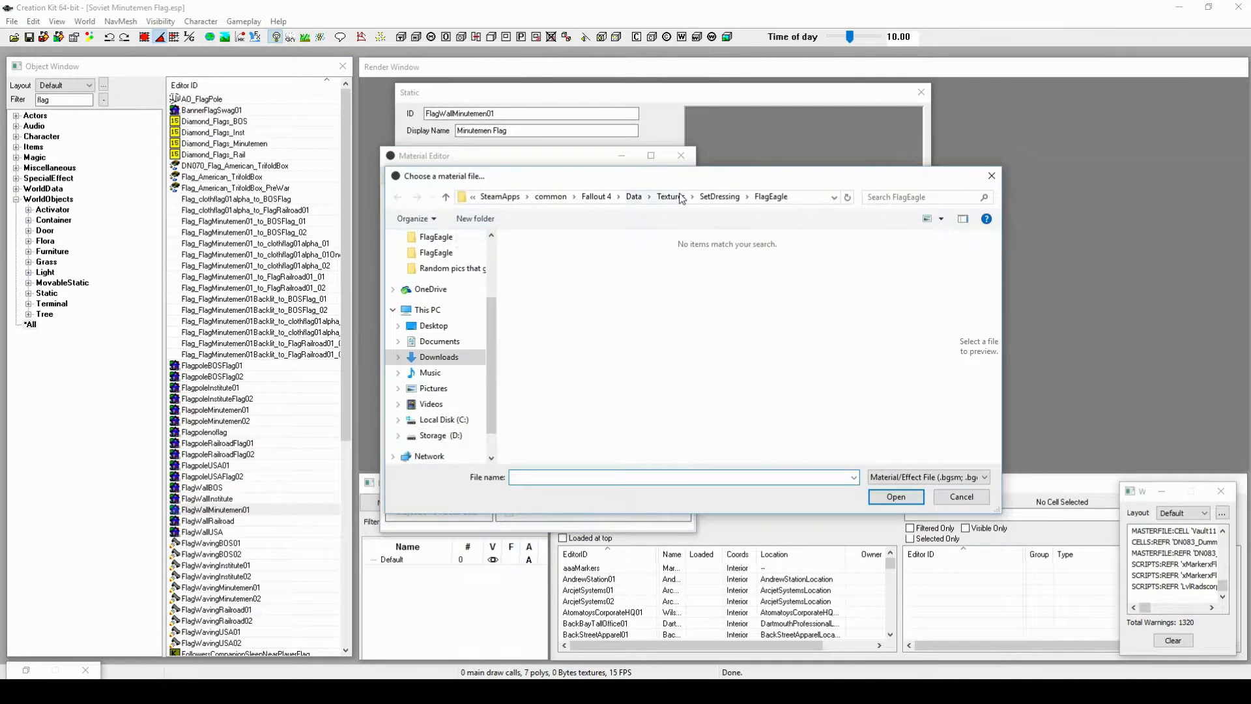
{"action": "left_click", "coordinate": [634, 196]}
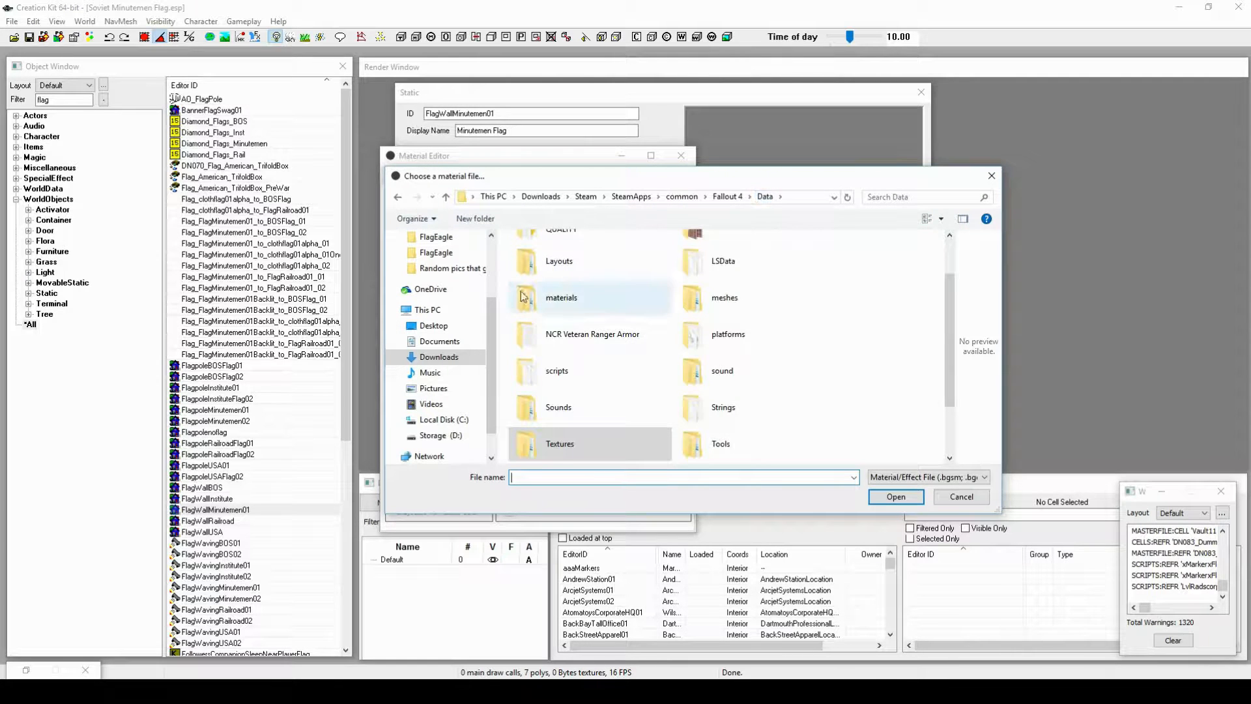
{"action": "double_click", "coordinate": [577, 303]}
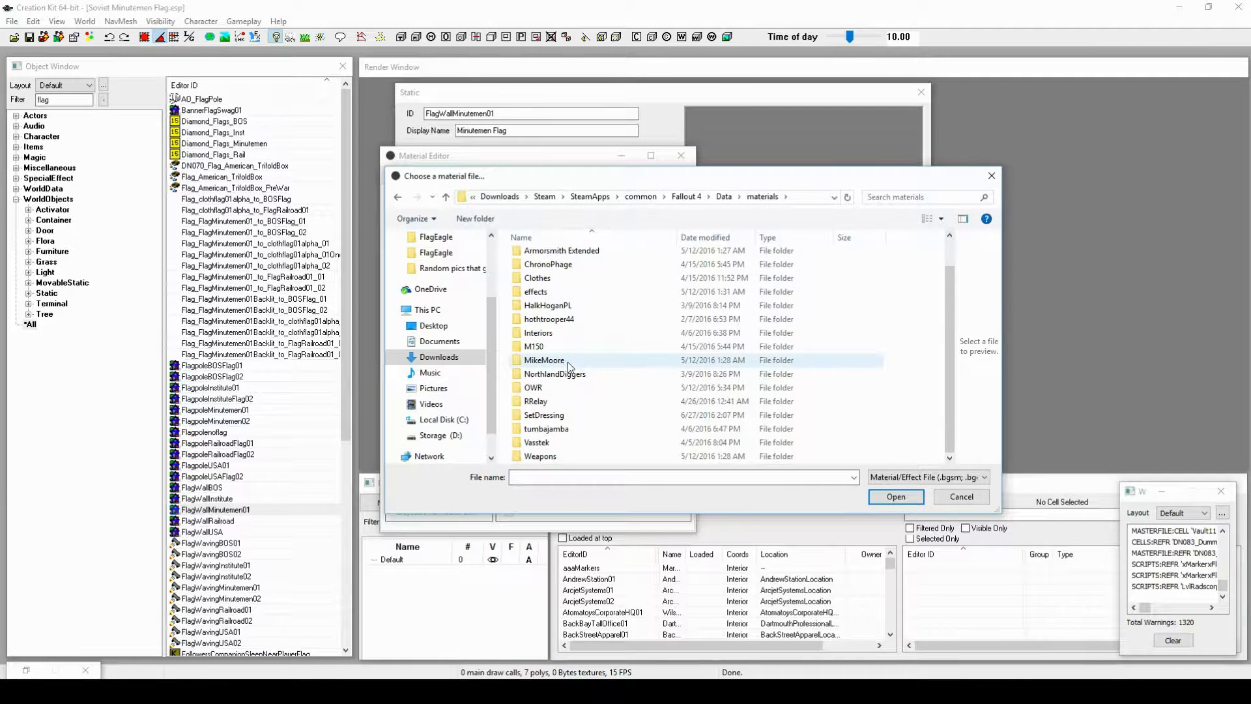
{"action": "double_click", "coordinate": [563, 415]}
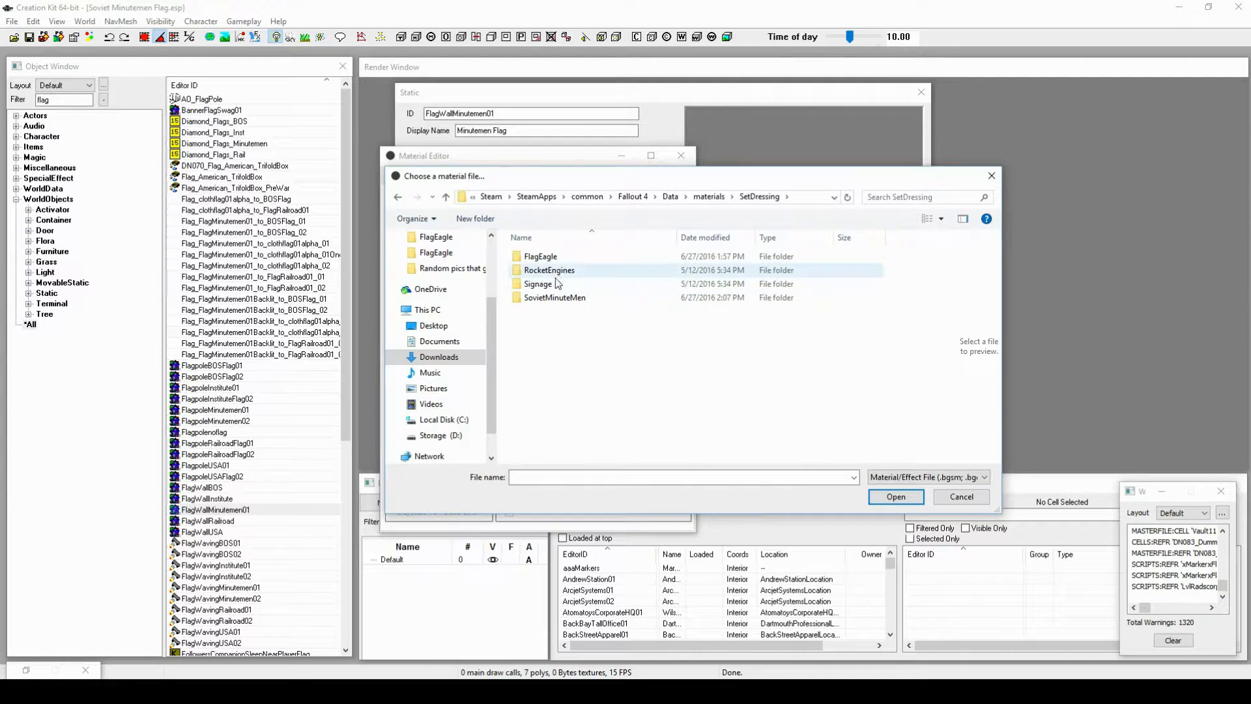
{"action": "double_click", "coordinate": [548, 298]}
{"action": "left_click", "coordinate": [548, 257]}
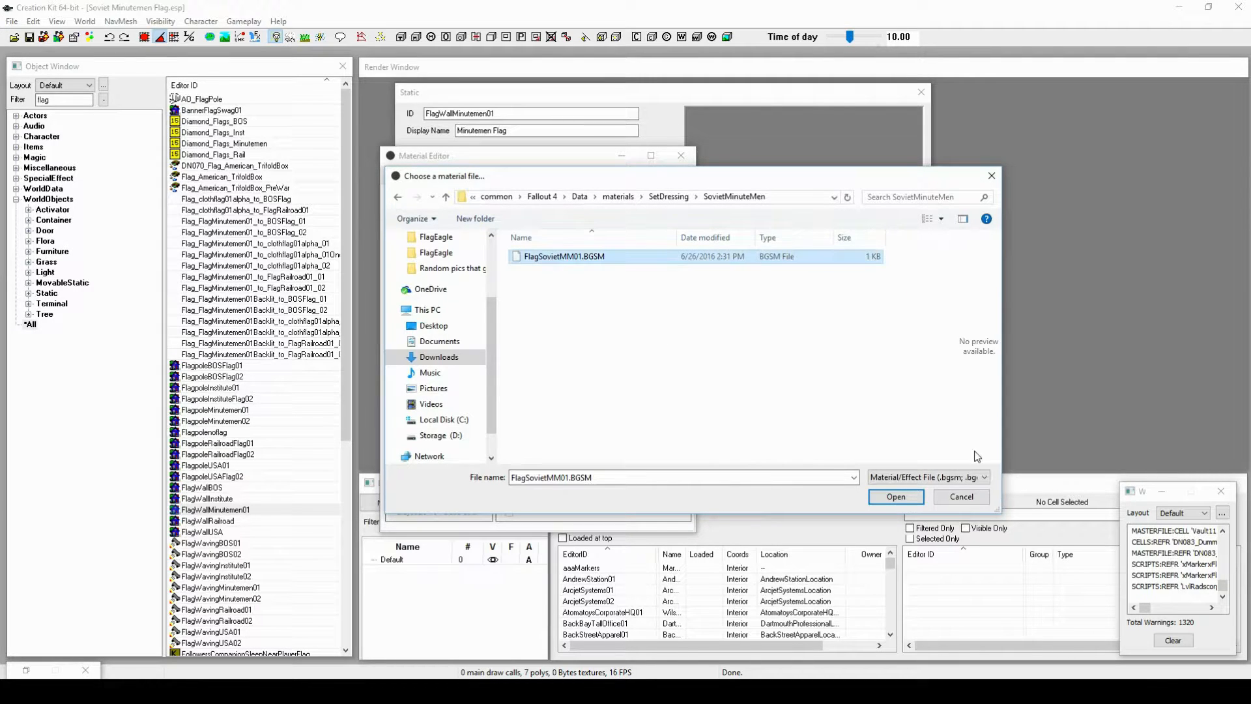
{"action": "left_click", "coordinate": [896, 497]}
{"action": "left_click", "coordinate": [428, 191]}
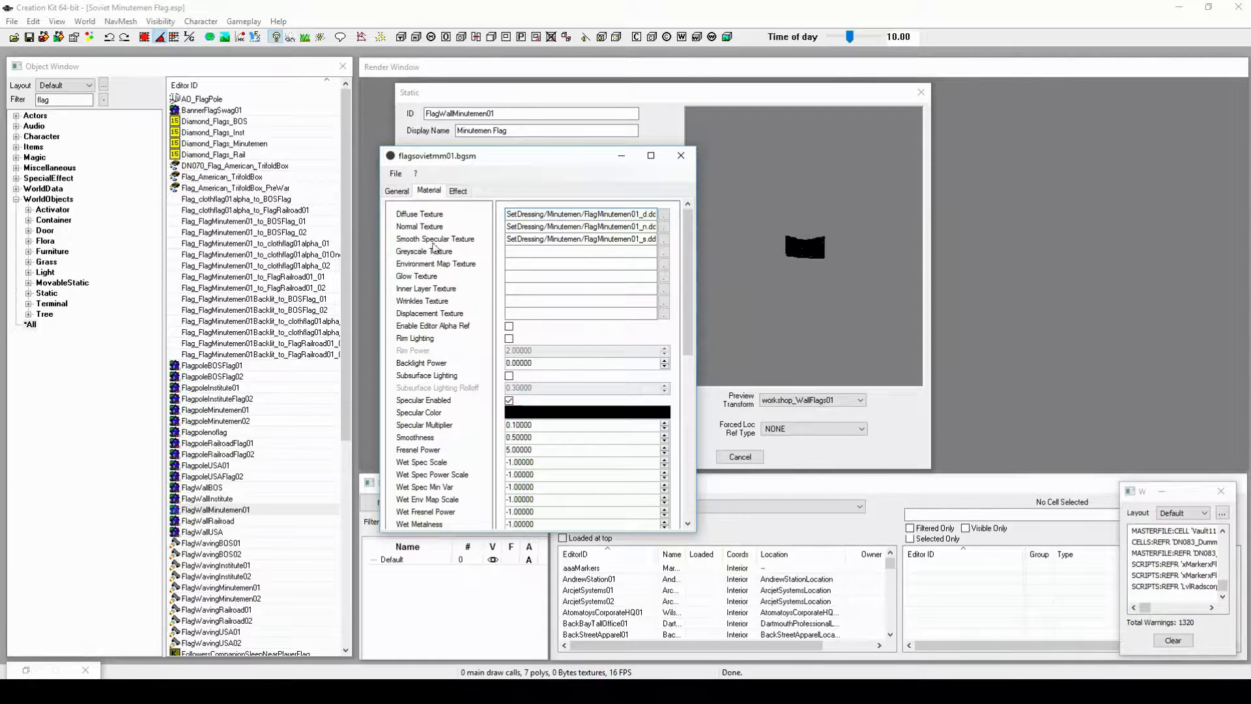
{"action": "left_click", "coordinate": [664, 215]}
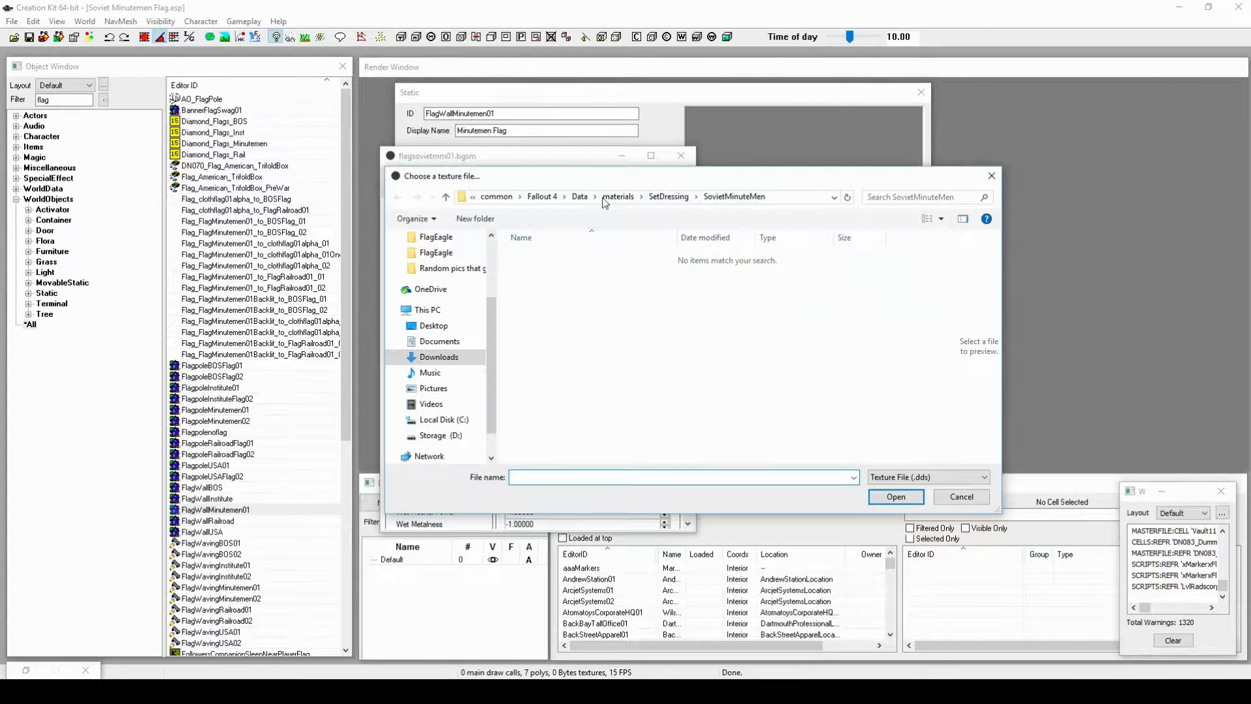
{"action": "left_click", "coordinate": [584, 197]}
{"action": "left_click_drag", "start_coordinate": [642, 181], "coordinate": [629, 229]}
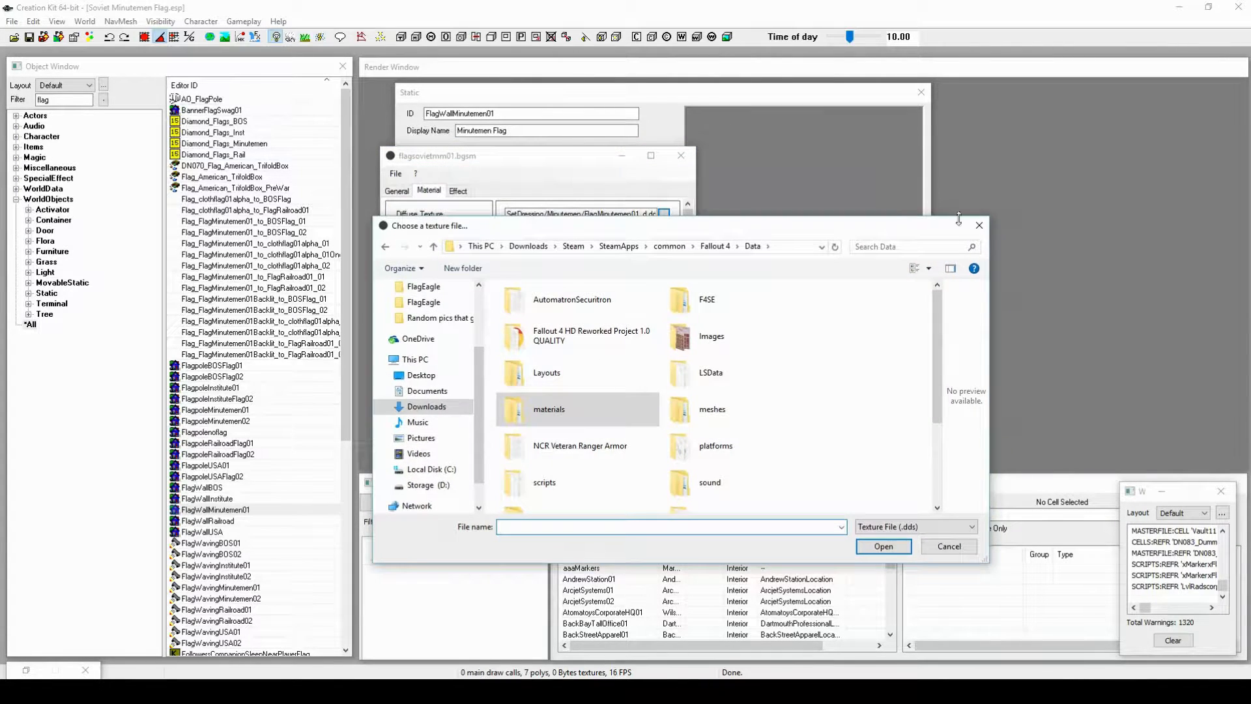
{"action": "left_click", "coordinate": [986, 232]}
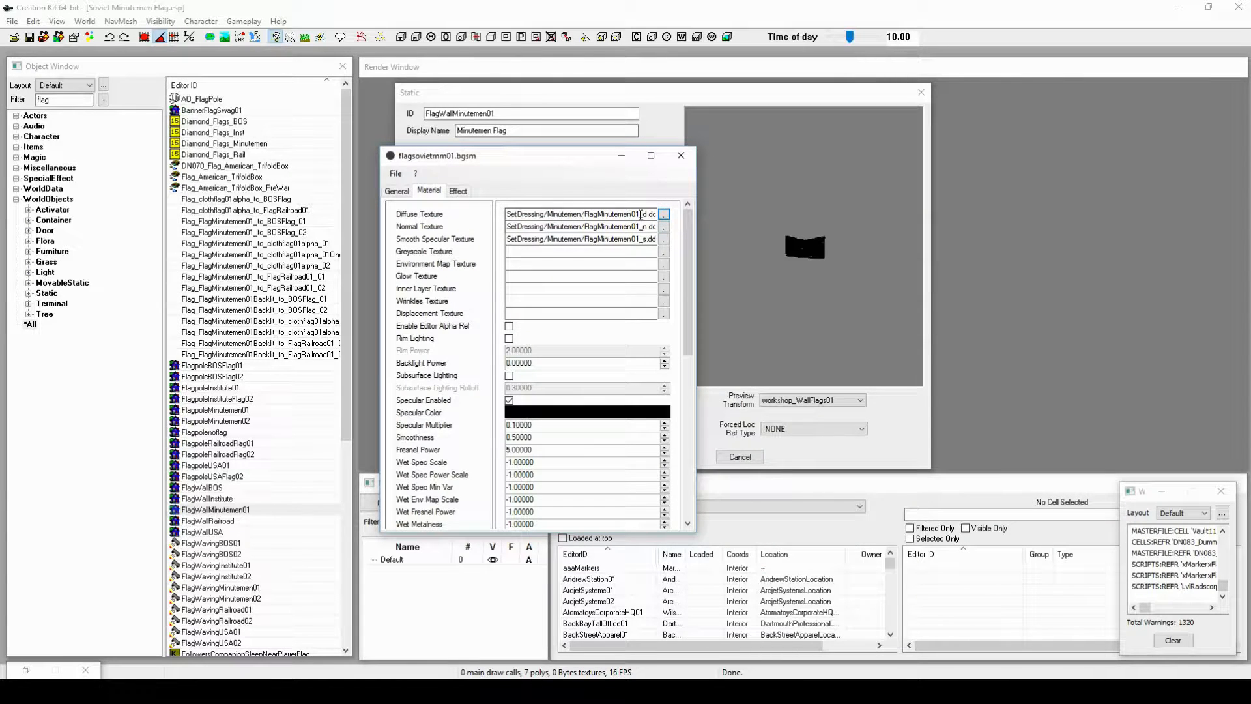
Step: Set the material's diffuse texture to FlagSovietMM01_d from Data\Textures\SetDressing\FlagSovietMinuteMen
{"action": "left_click", "coordinate": [663, 214]}
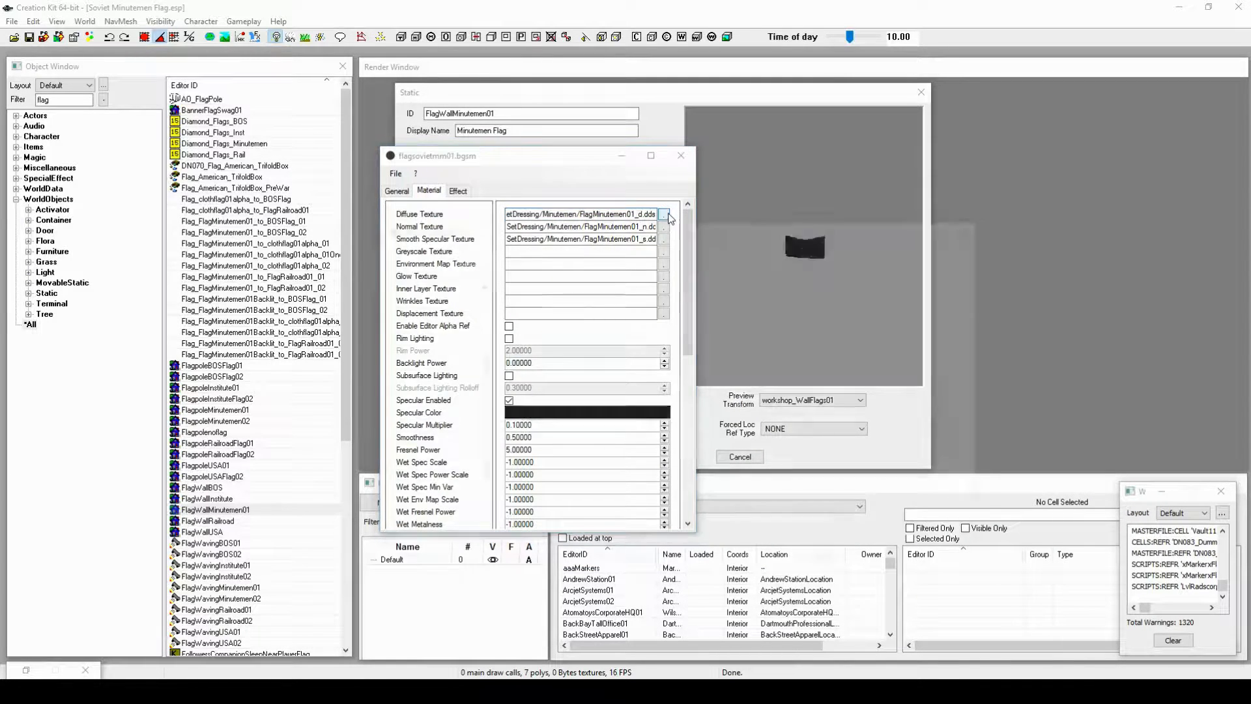
{"action": "left_click", "coordinate": [567, 245]}
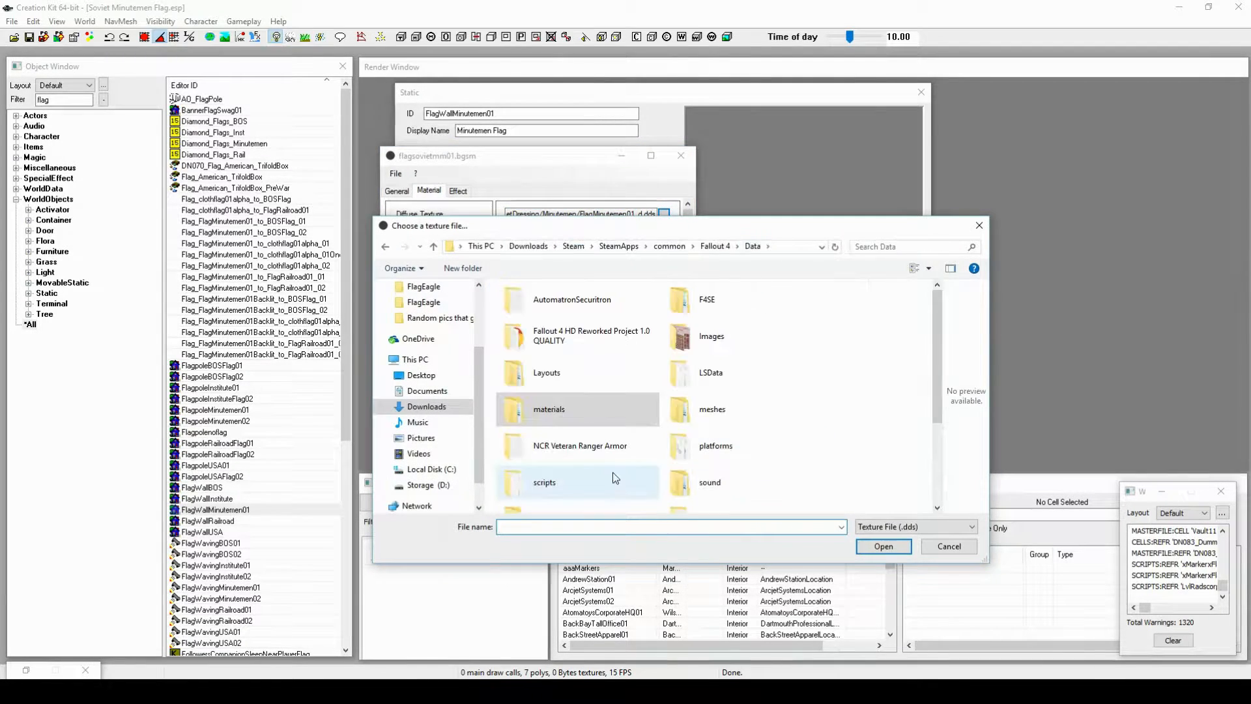
{"action": "scroll", "coordinate": [709, 435], "scroll_direction": "down", "scroll_amount": 2}
{"action": "double_click", "coordinate": [585, 417]}
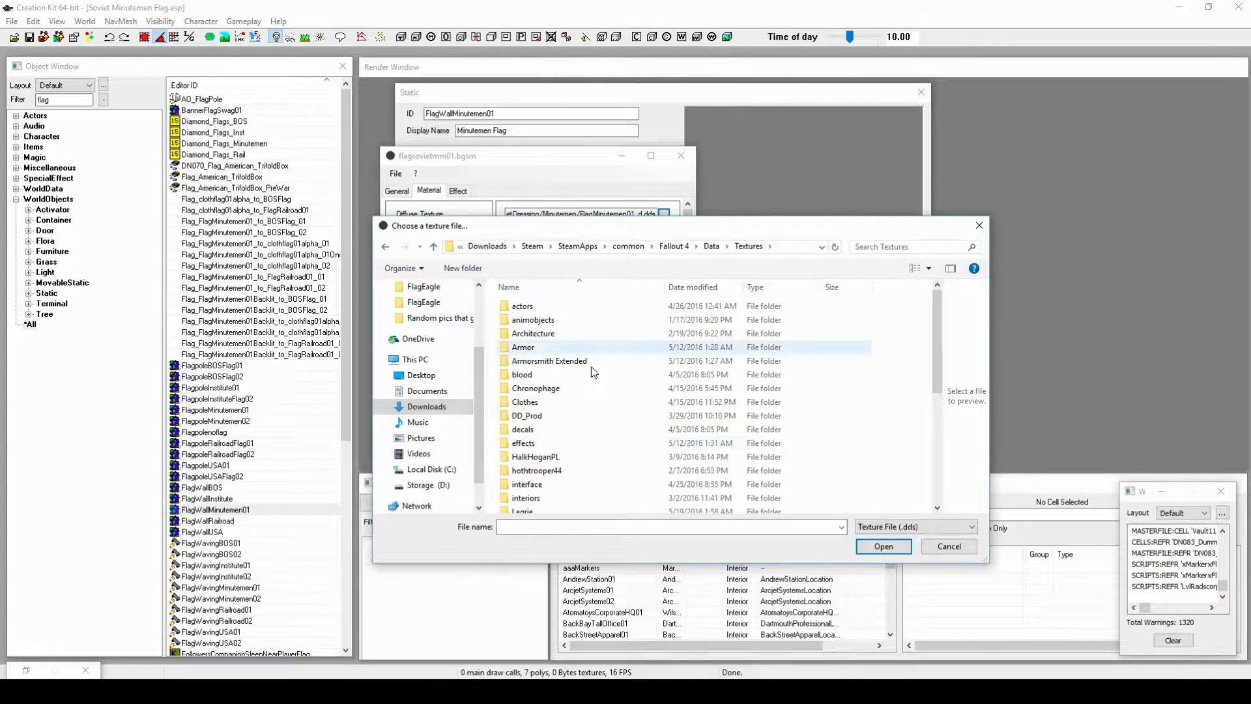
{"action": "scroll", "coordinate": [585, 414], "scroll_direction": "down", "scroll_amount": 7}
{"action": "double_click", "coordinate": [565, 411]}
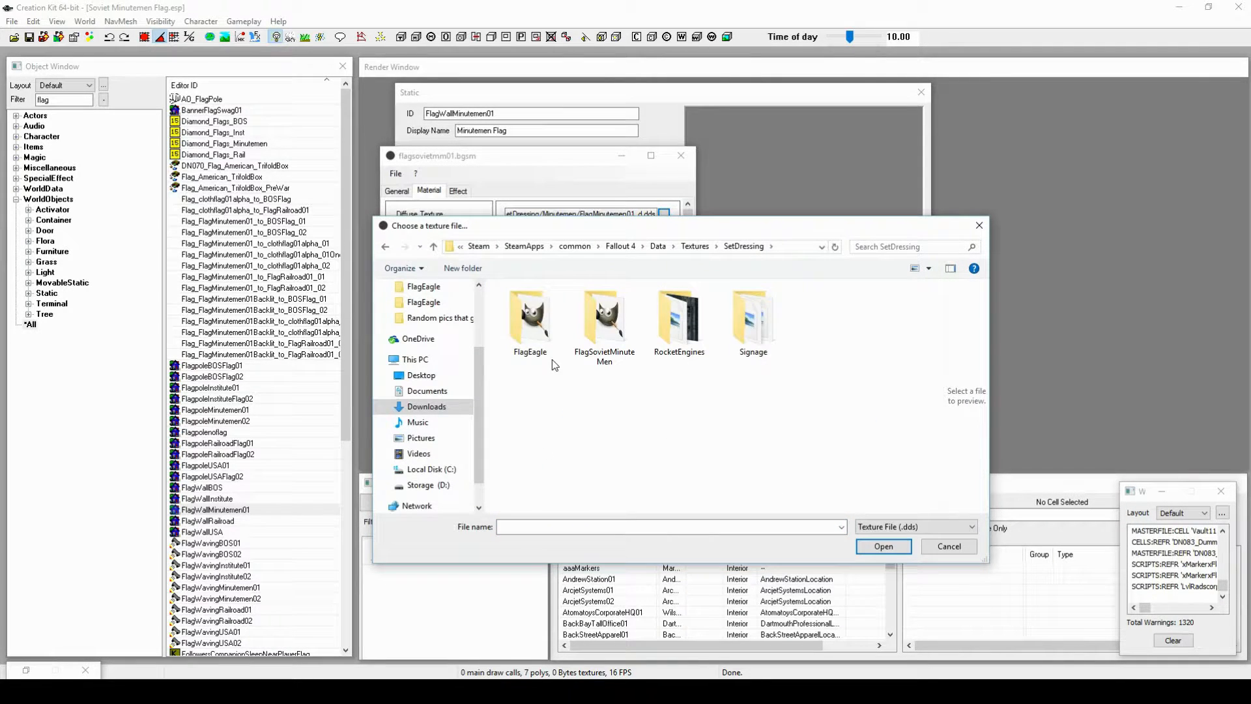
{"action": "double_click", "coordinate": [605, 323]}
{"action": "left_click", "coordinate": [538, 326]}
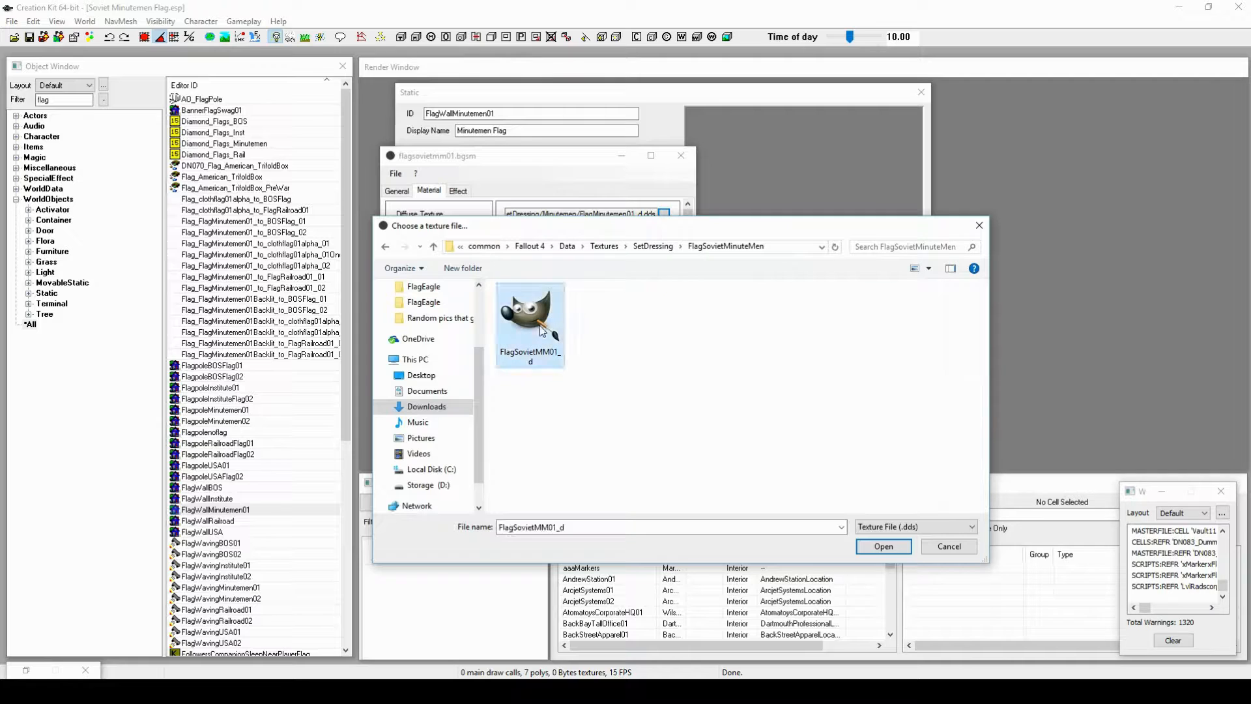
{"action": "left_click", "coordinate": [883, 546]}
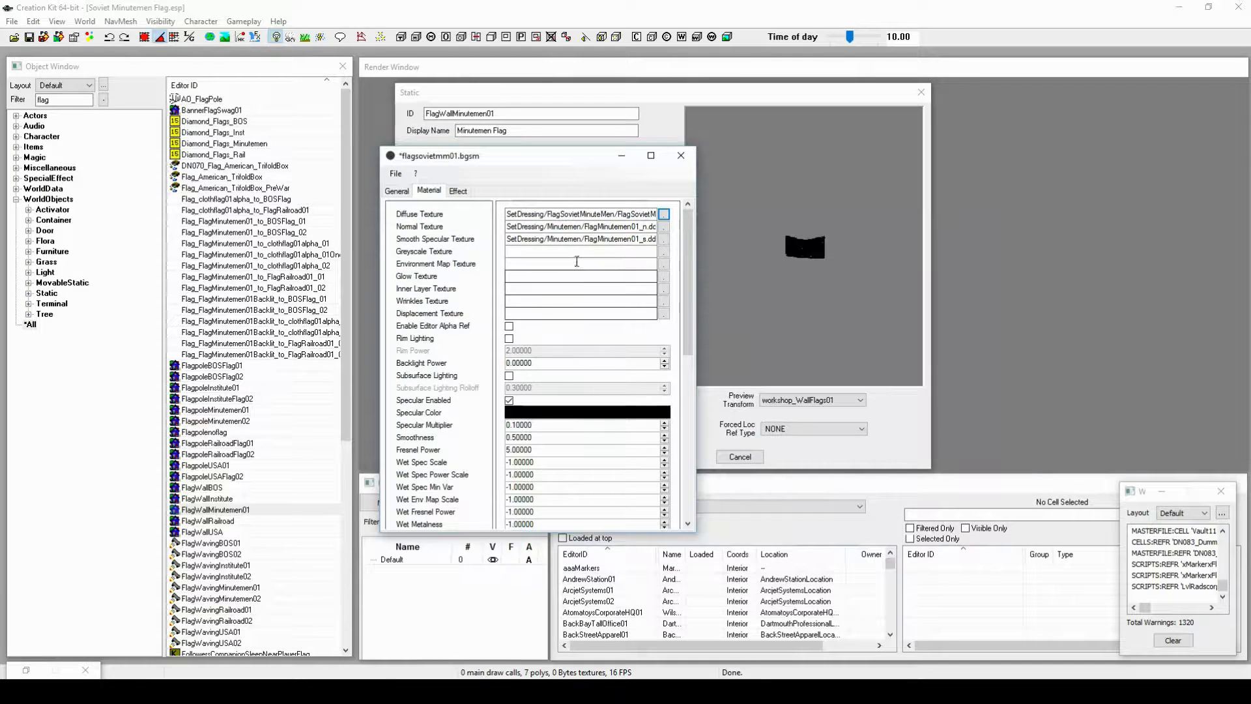
Step: Save the changes to the FlagSovietMM01.BGSM material and close the Material Editor
{"action": "left_click", "coordinate": [396, 173]}
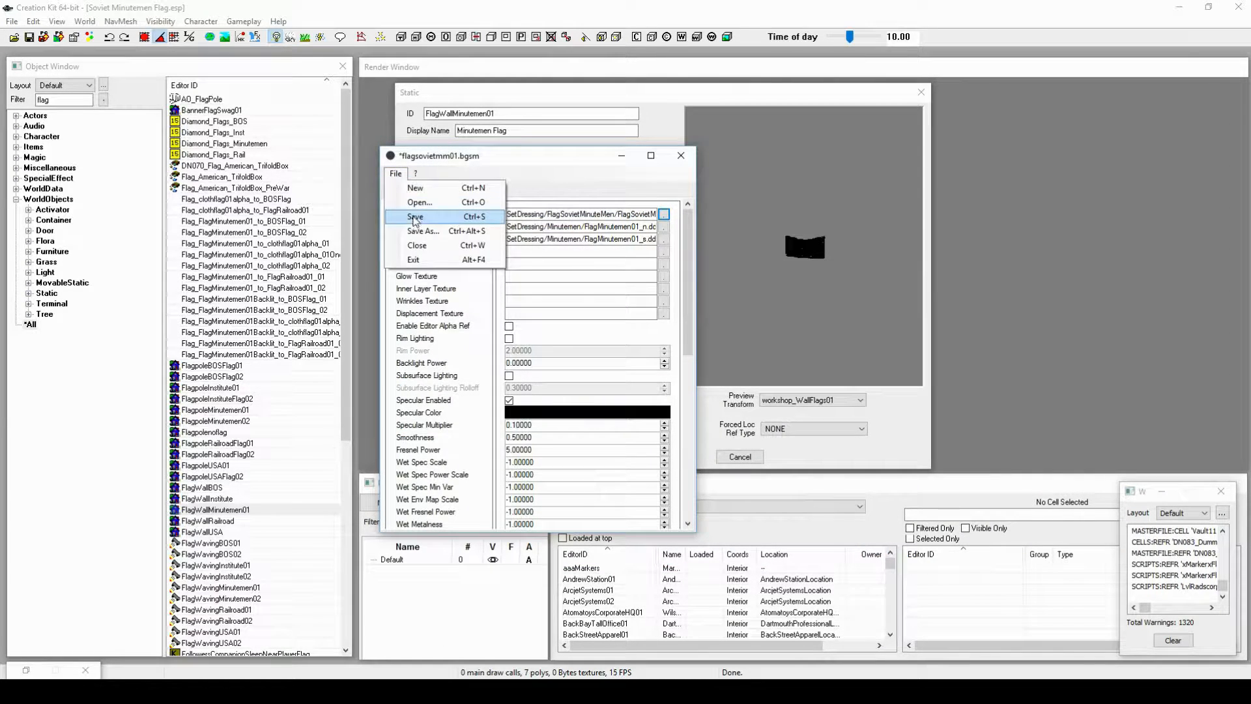
{"action": "left_click", "coordinate": [417, 222]}
{"action": "left_click", "coordinate": [680, 155]}
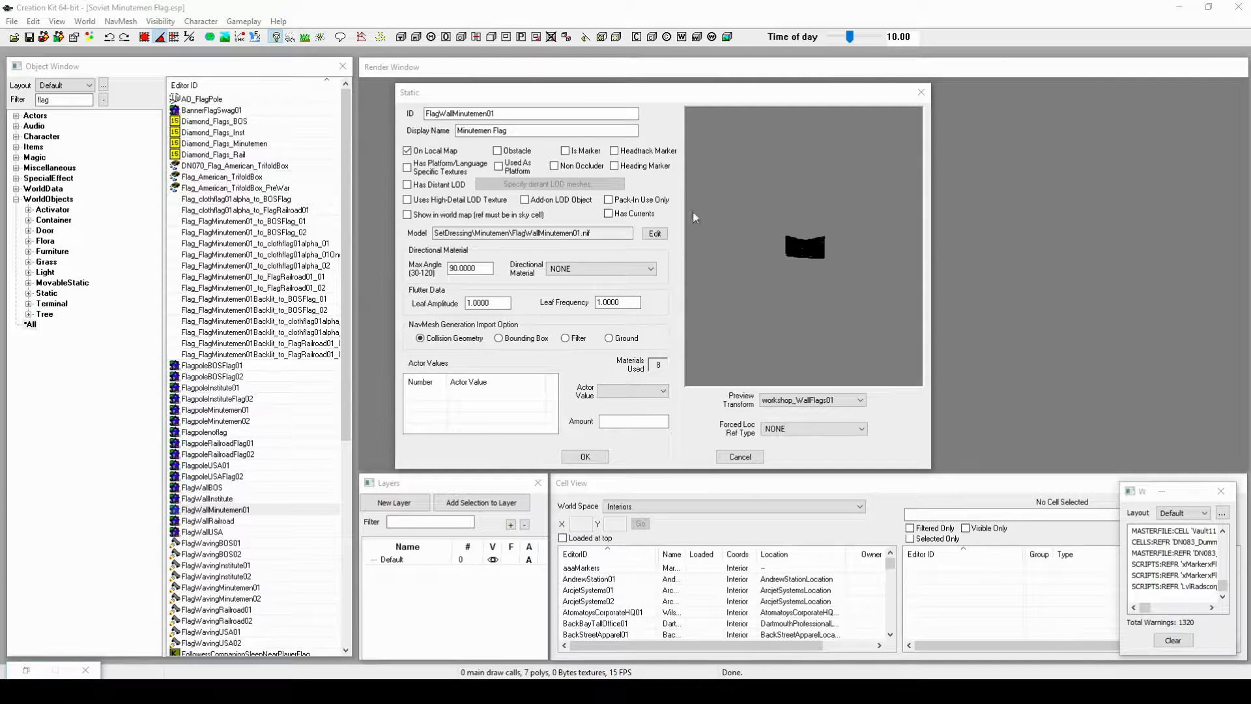
{"action": "left_click", "coordinate": [883, 63]}
{"action": "left_click_drag", "start_coordinate": [882, 60], "coordinate": [756, 125]}
{"action": "left_click", "coordinate": [753, 98]}
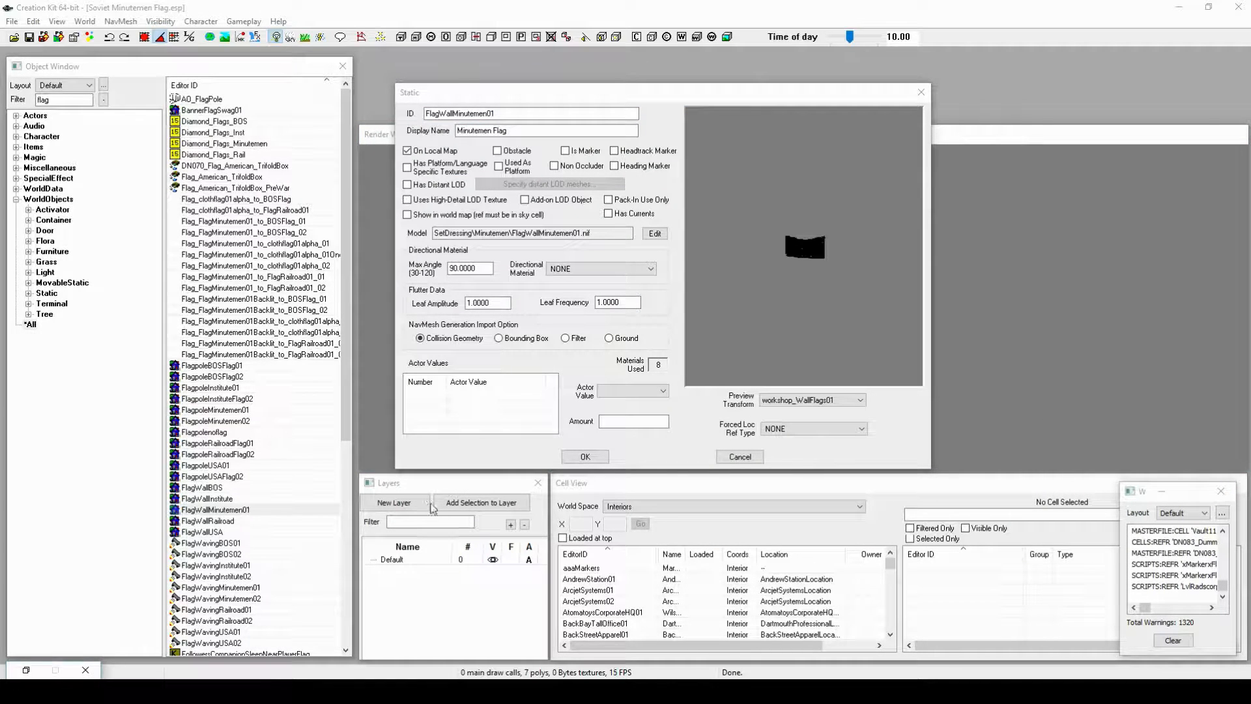
{"action": "left_click", "coordinate": [424, 490]}
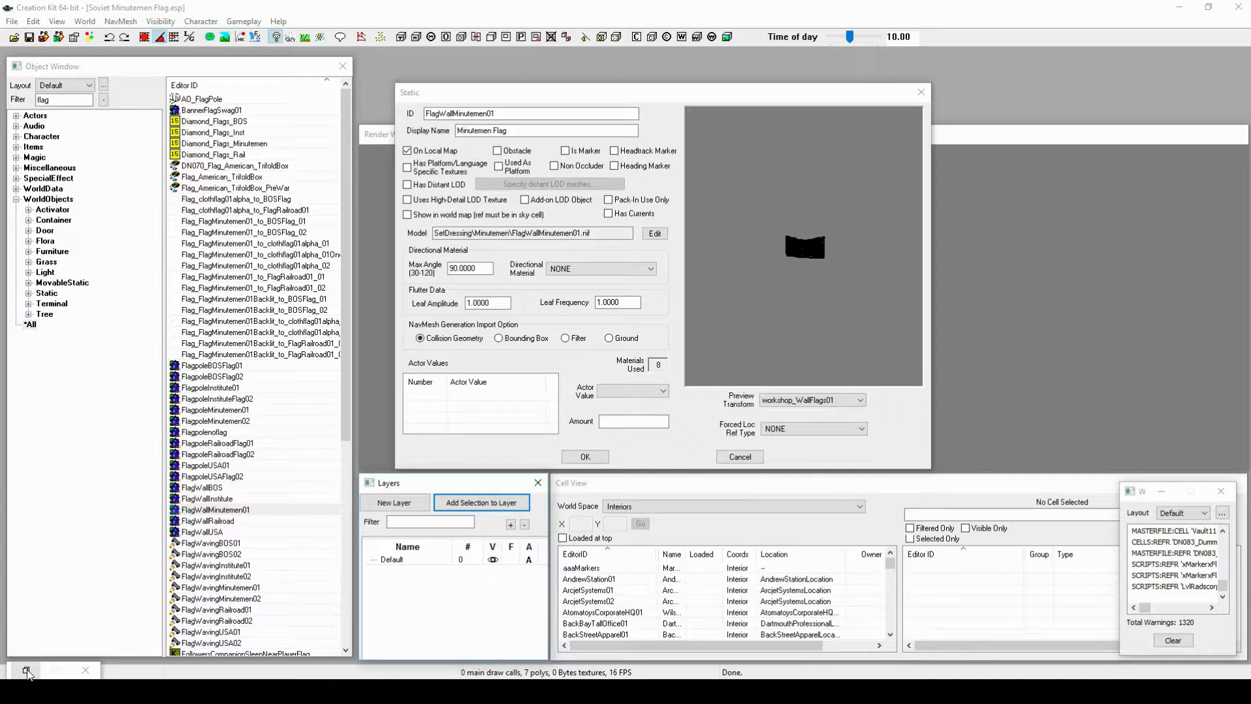
Step: Swap FlagMinutemen01.BGSM on the FlagWallMinutemen01 model for FlagSovietMM01.BGSM from Materials\SetDressing\SovietMinuteMen and accept the changes to the static
{"action": "left_click", "coordinate": [27, 671]}
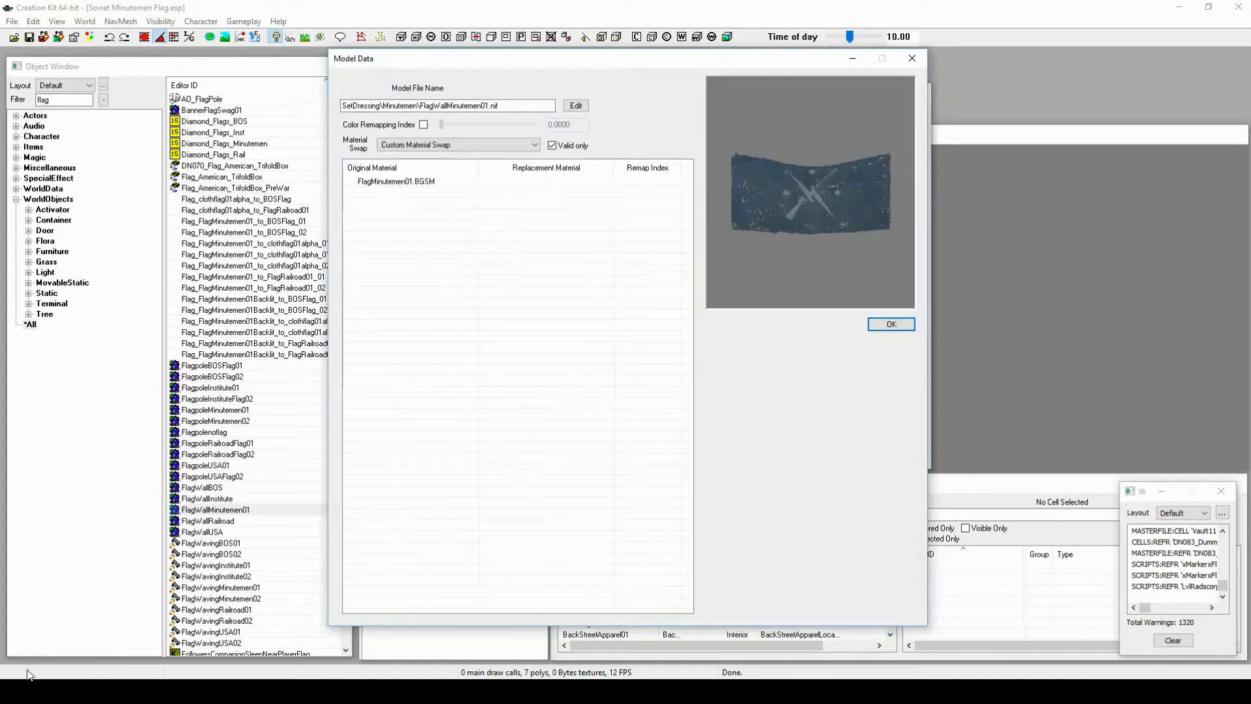
{"action": "double_click", "coordinate": [525, 182]}
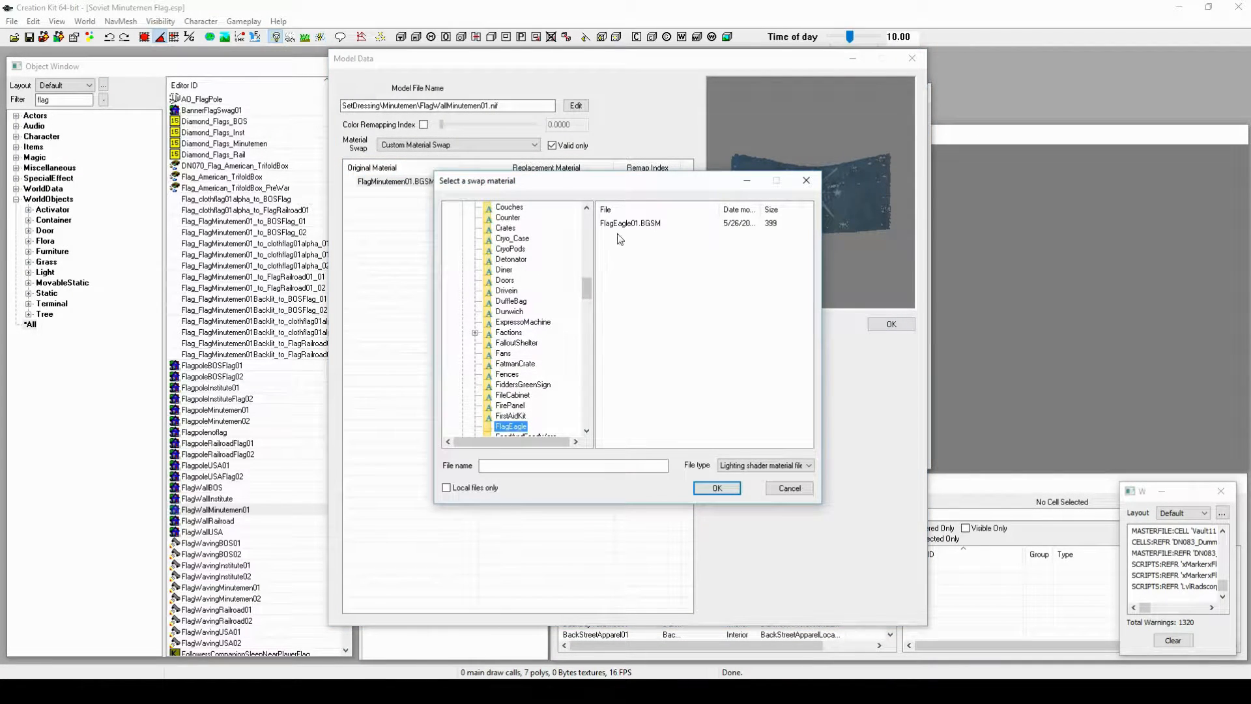
{"action": "scroll", "coordinate": [511, 250], "scroll_direction": "up", "scroll_amount": 10}
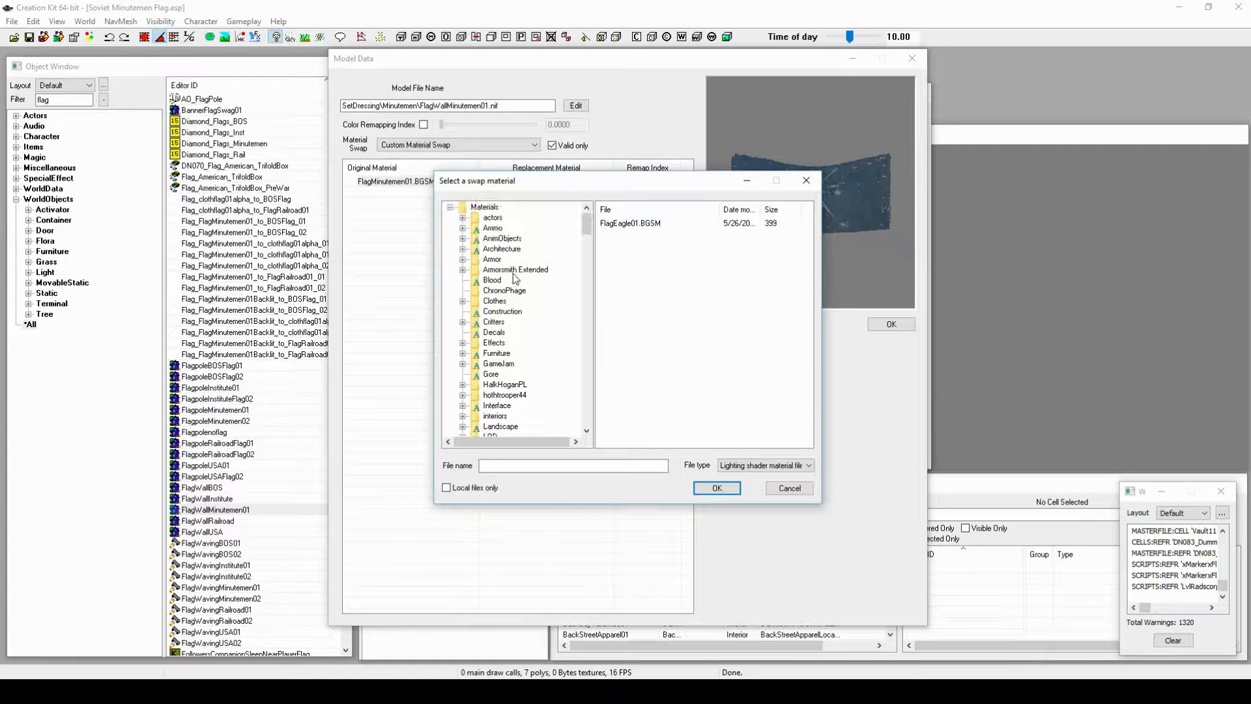
{"action": "scroll", "coordinate": [492, 282], "scroll_direction": "down", "scroll_amount": 5}
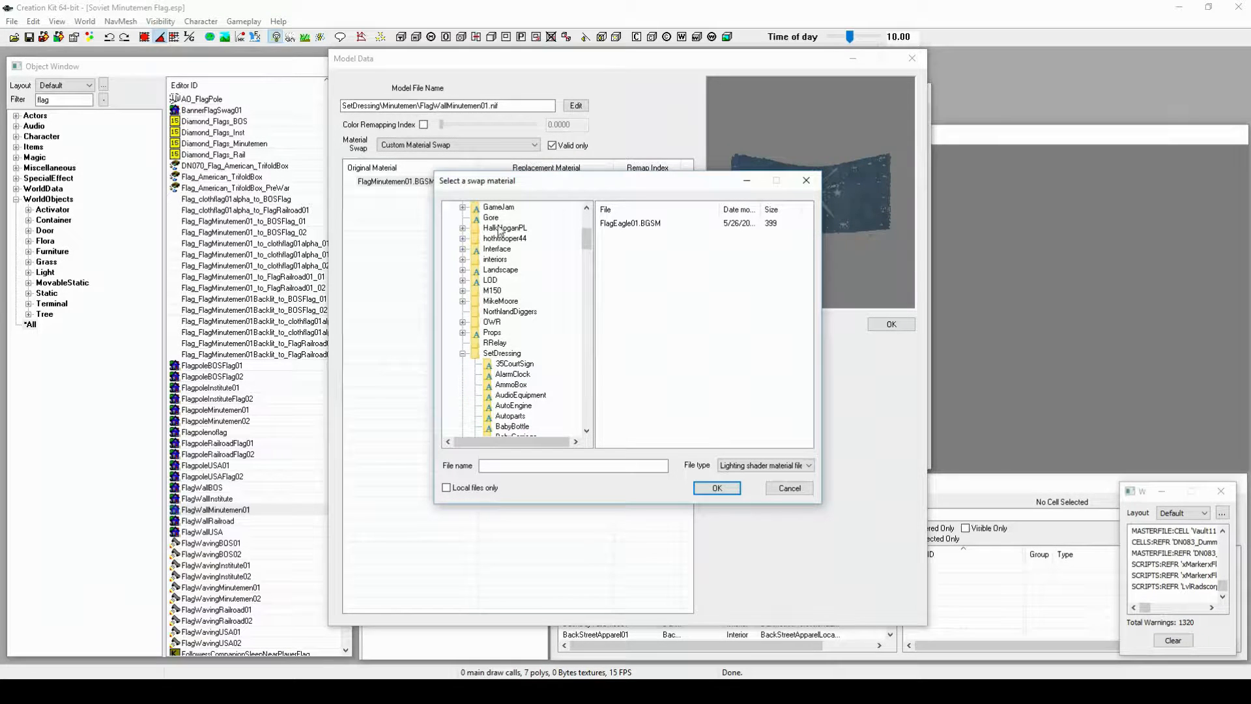
{"action": "scroll", "coordinate": [494, 359], "scroll_direction": "down", "scroll_amount": 15}
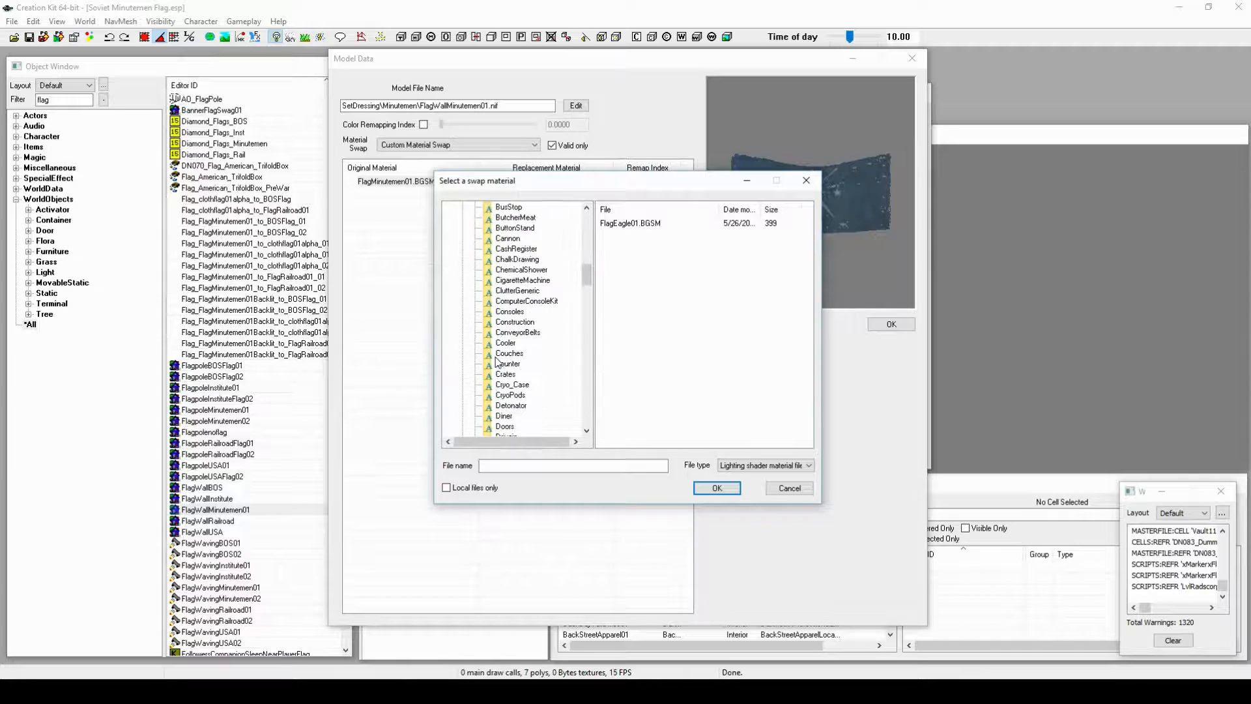
{"action": "scroll", "coordinate": [497, 361], "scroll_direction": "down", "scroll_amount": 20}
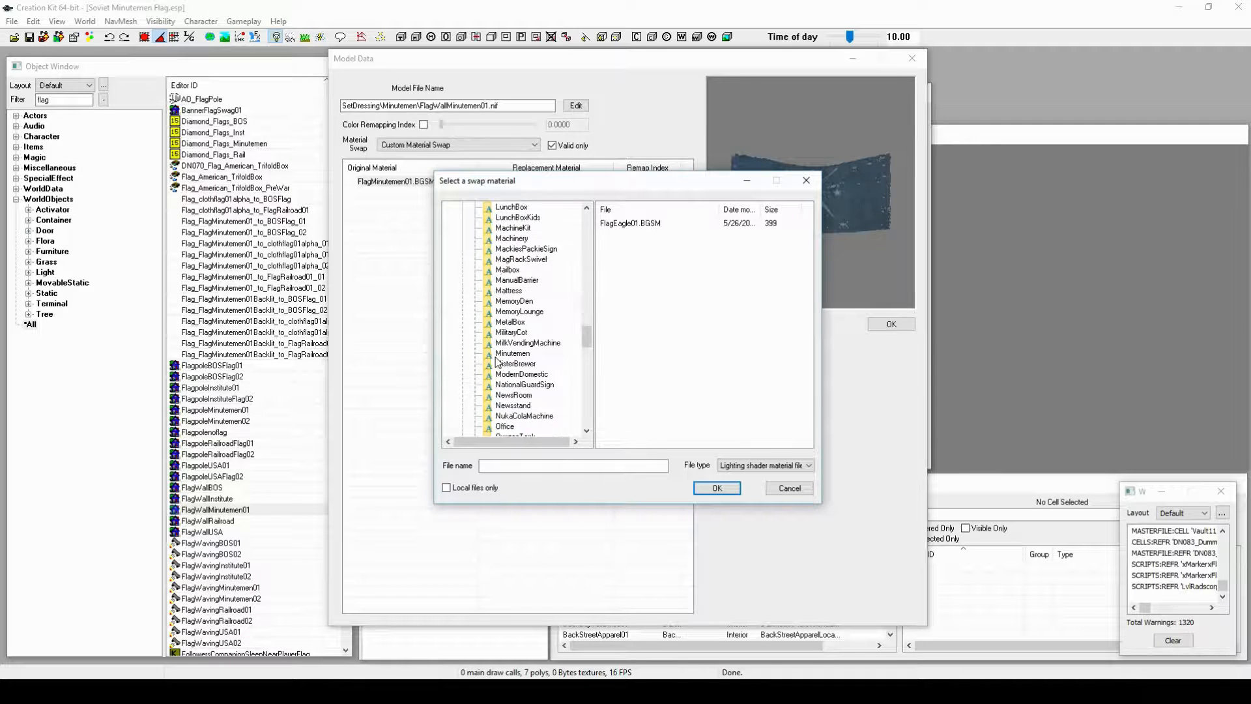
{"action": "scroll", "coordinate": [497, 360], "scroll_direction": "down", "scroll_amount": 8}
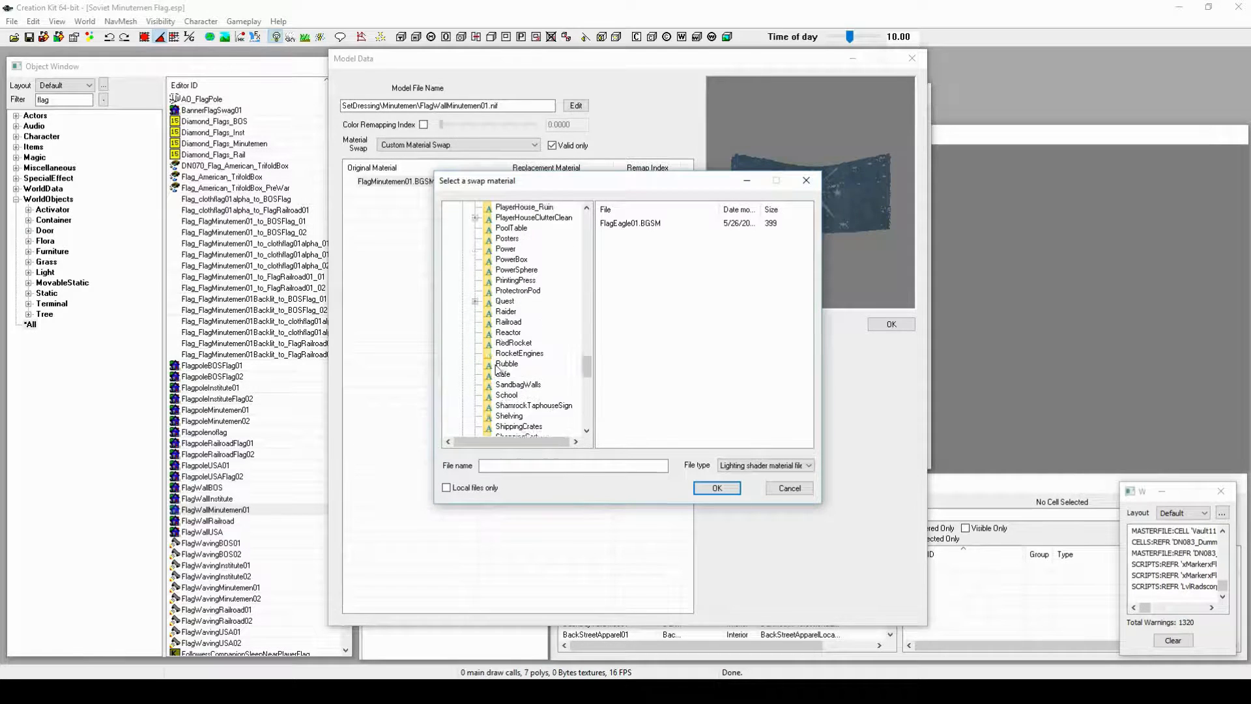
{"action": "scroll", "coordinate": [493, 395], "scroll_direction": "down", "scroll_amount": 1}
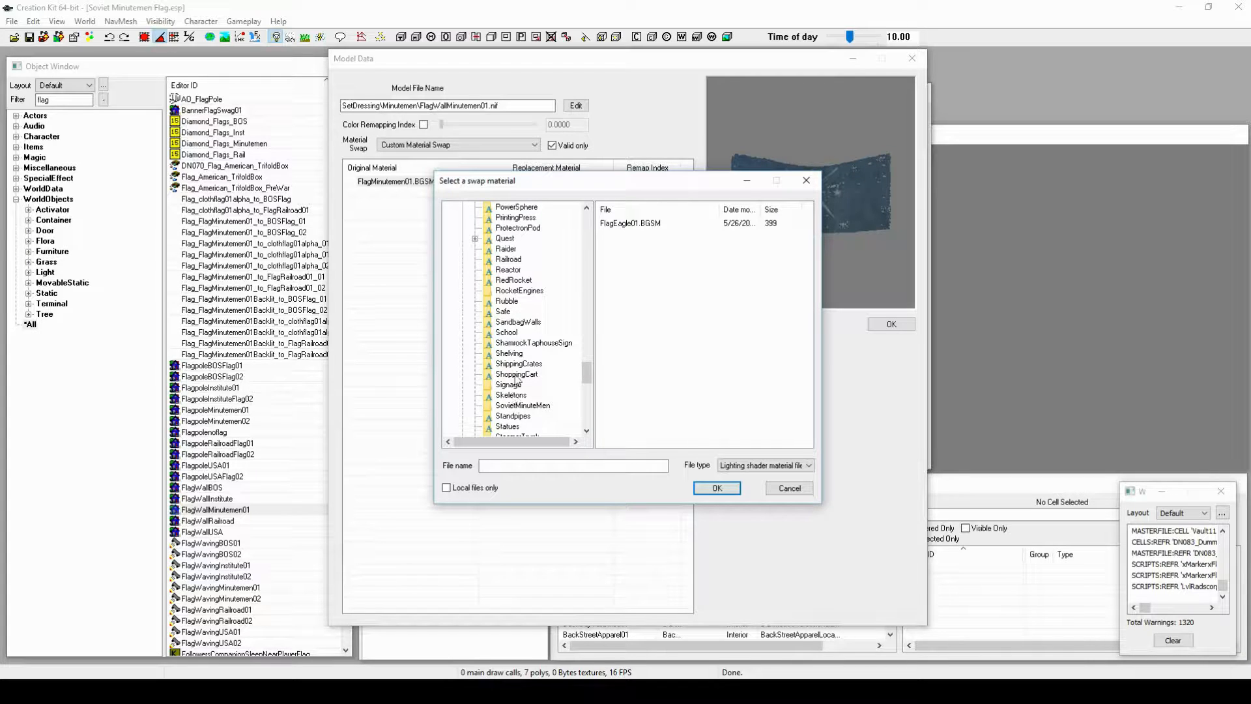
{"action": "left_click", "coordinate": [523, 406]}
{"action": "left_click", "coordinate": [668, 225]}
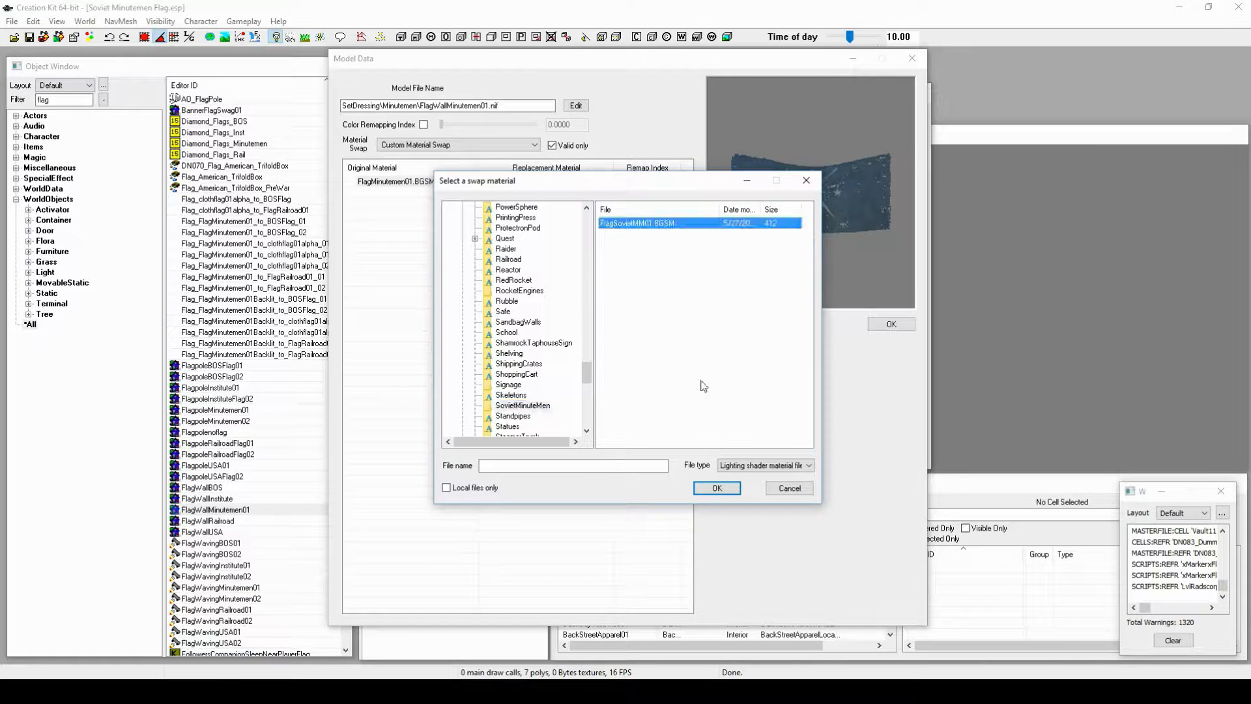
{"action": "left_click", "coordinate": [716, 488]}
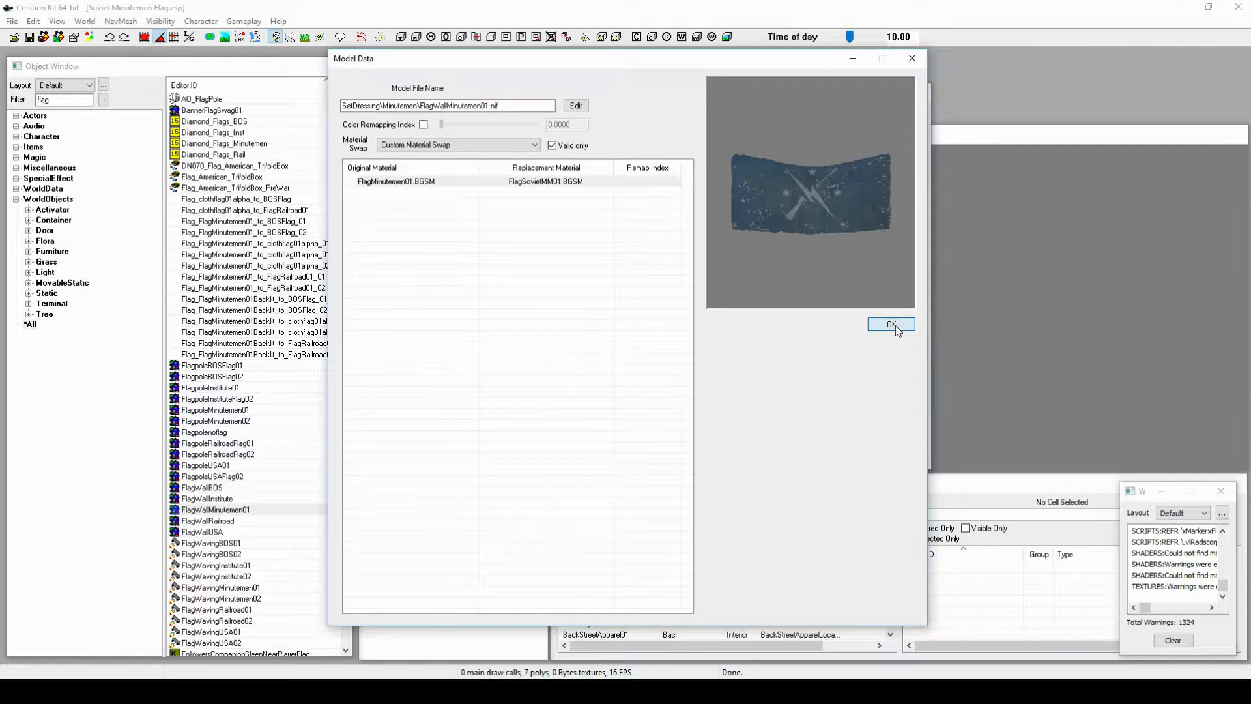
{"action": "left_click", "coordinate": [891, 325]}
{"action": "left_click", "coordinate": [599, 459]}
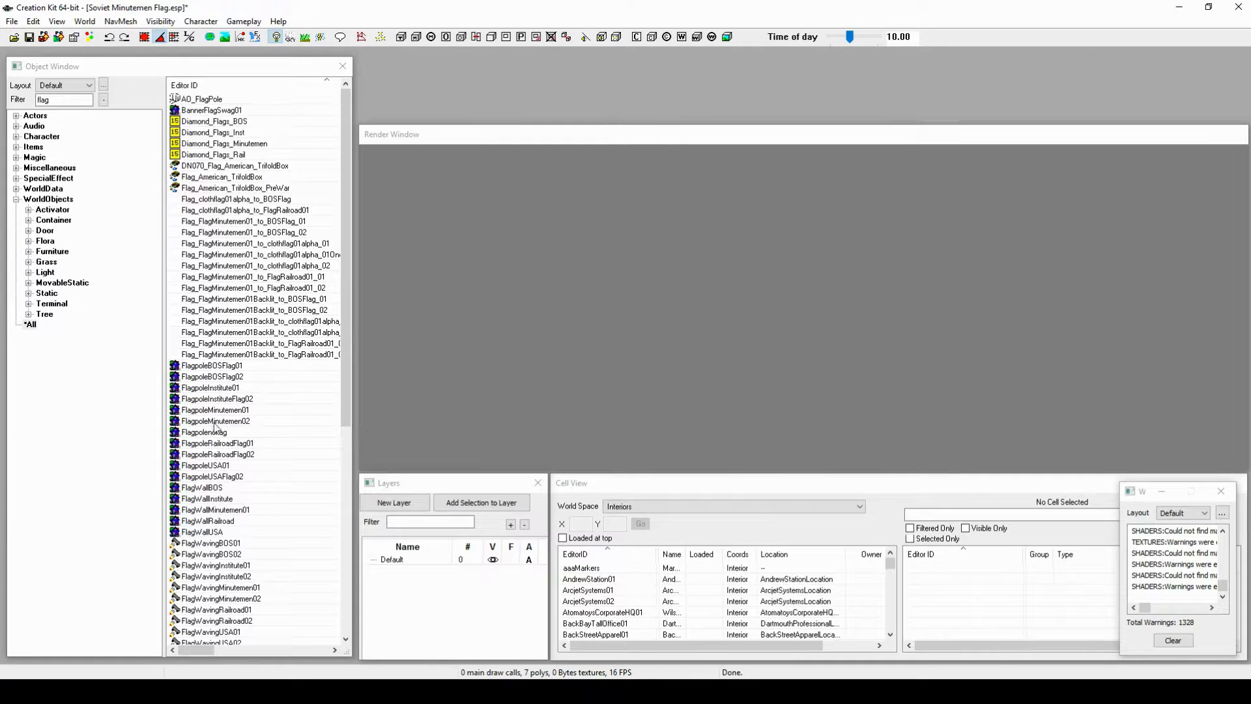
Step: Reset the material swap of the original FlagWallMinutemen01 model to NONE and accept the changes to the static
{"action": "right_click", "coordinate": [220, 514]}
{"action": "left_click", "coordinate": [267, 203]}
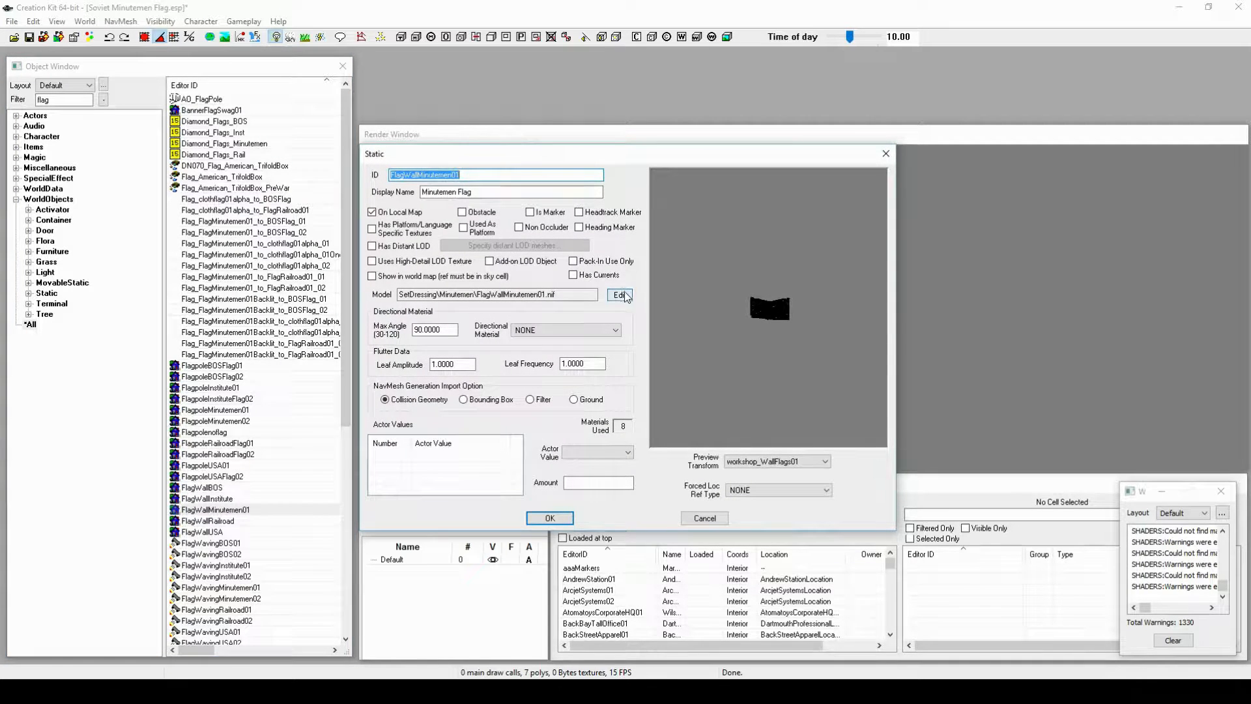
{"action": "left_click", "coordinate": [625, 296]}
{"action": "left_click", "coordinate": [513, 181]}
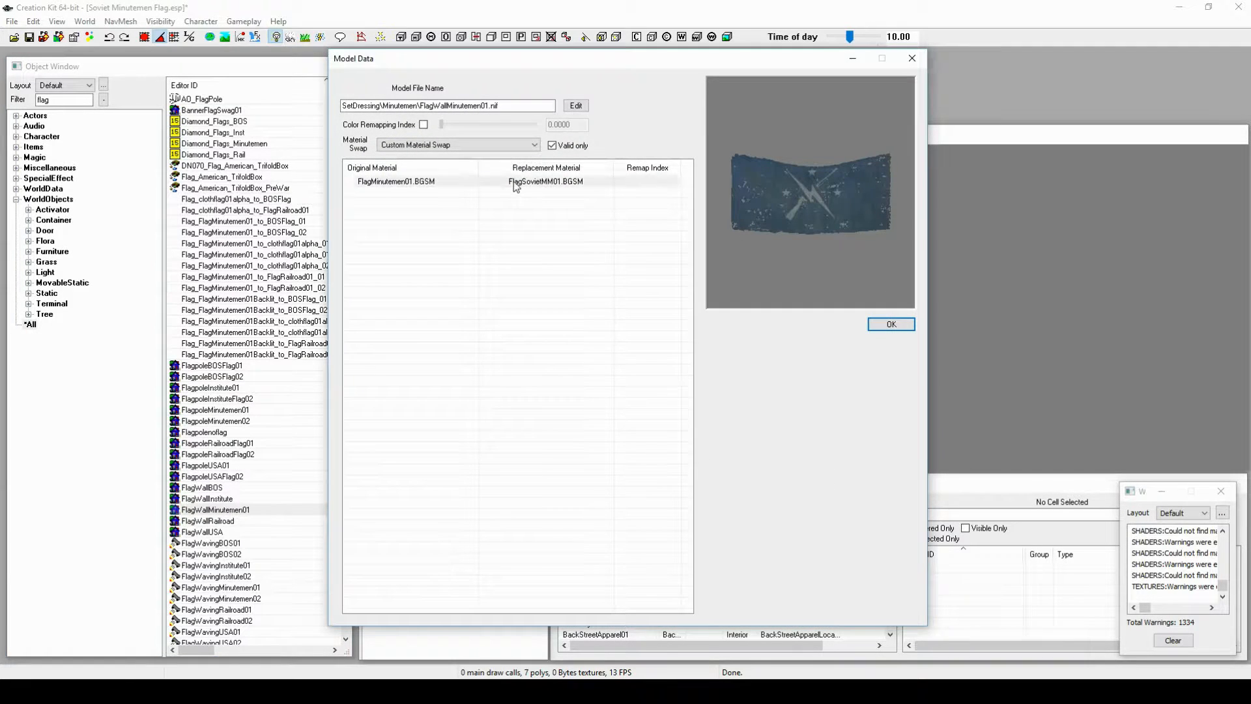
{"action": "left_click", "coordinate": [497, 144]}
{"action": "left_click", "coordinate": [443, 168]}
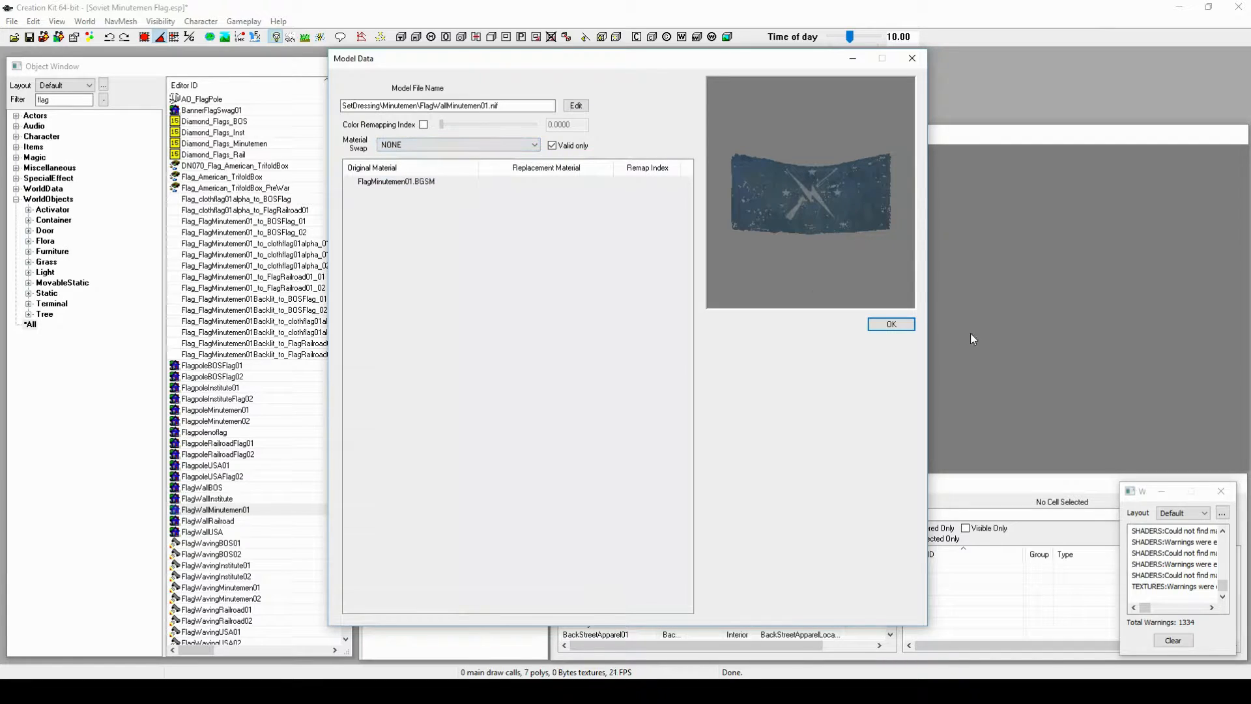
{"action": "left_click", "coordinate": [887, 323]}
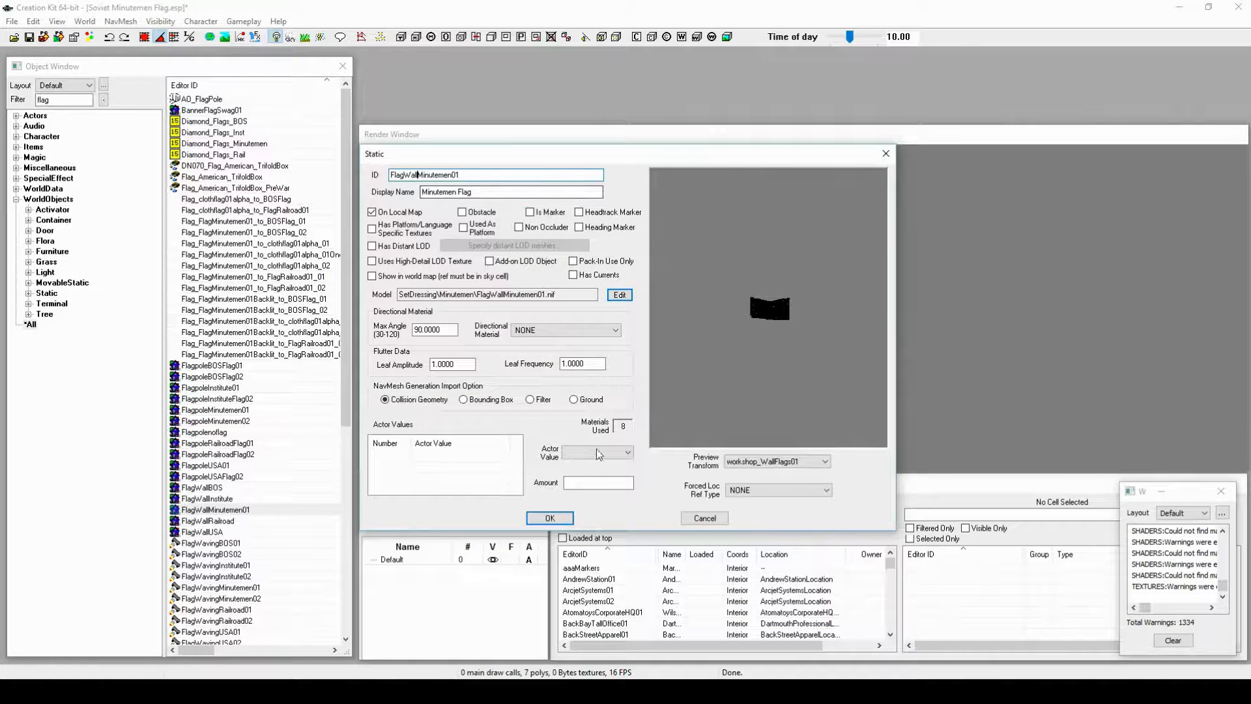
{"action": "left_click", "coordinate": [551, 518]}
Step: Reopen the FlagWallMinutemen01 static and set its ID to FlagWallSovietMM01 and its display name to Soviet Minute Man Flag
{"action": "right_click", "coordinate": [241, 510]}
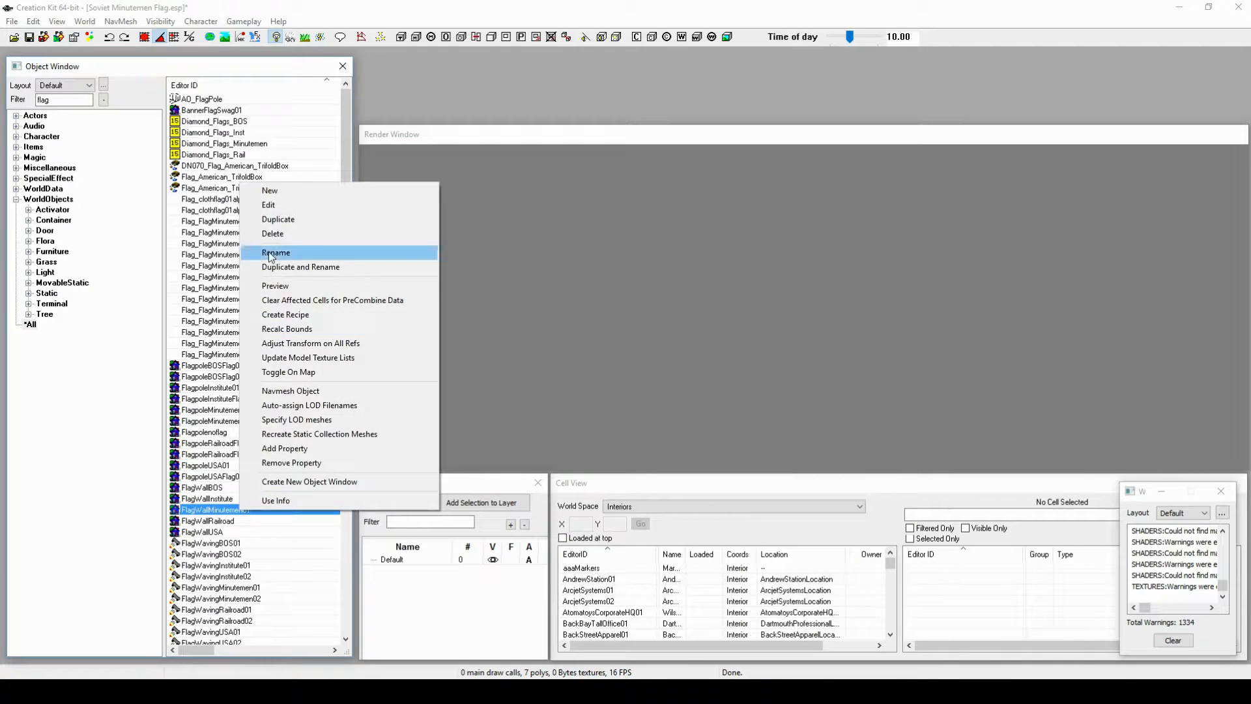
{"action": "left_click", "coordinate": [277, 209]}
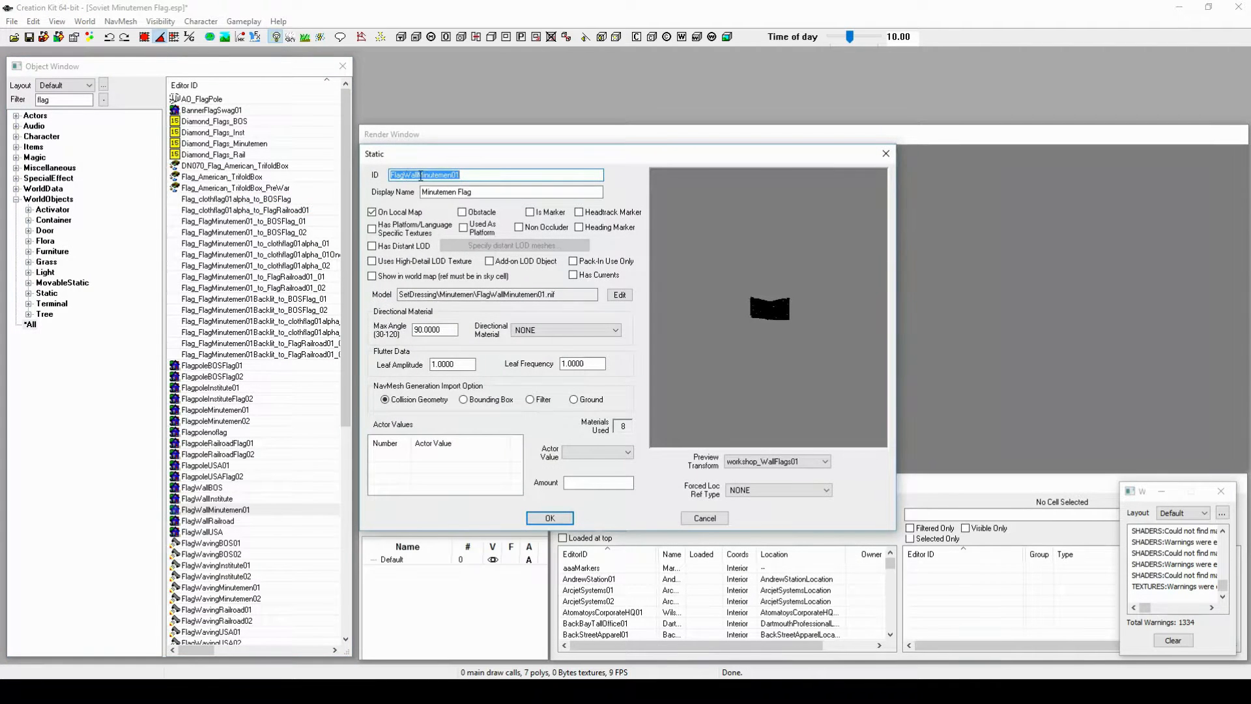
{"action": "left_click", "coordinate": [424, 175]}
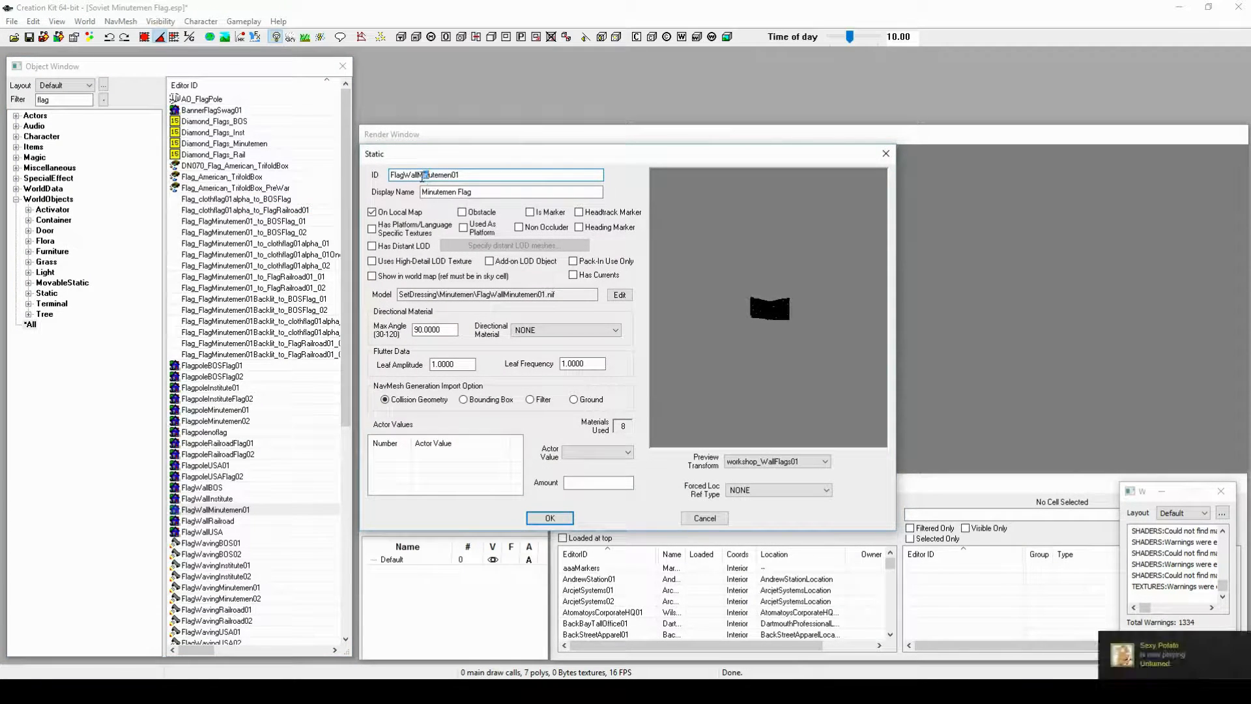
{"action": "left_click_drag", "start_coordinate": [417, 175], "coordinate": [452, 191]}
{"action": "type", "text": "SovietMM"}
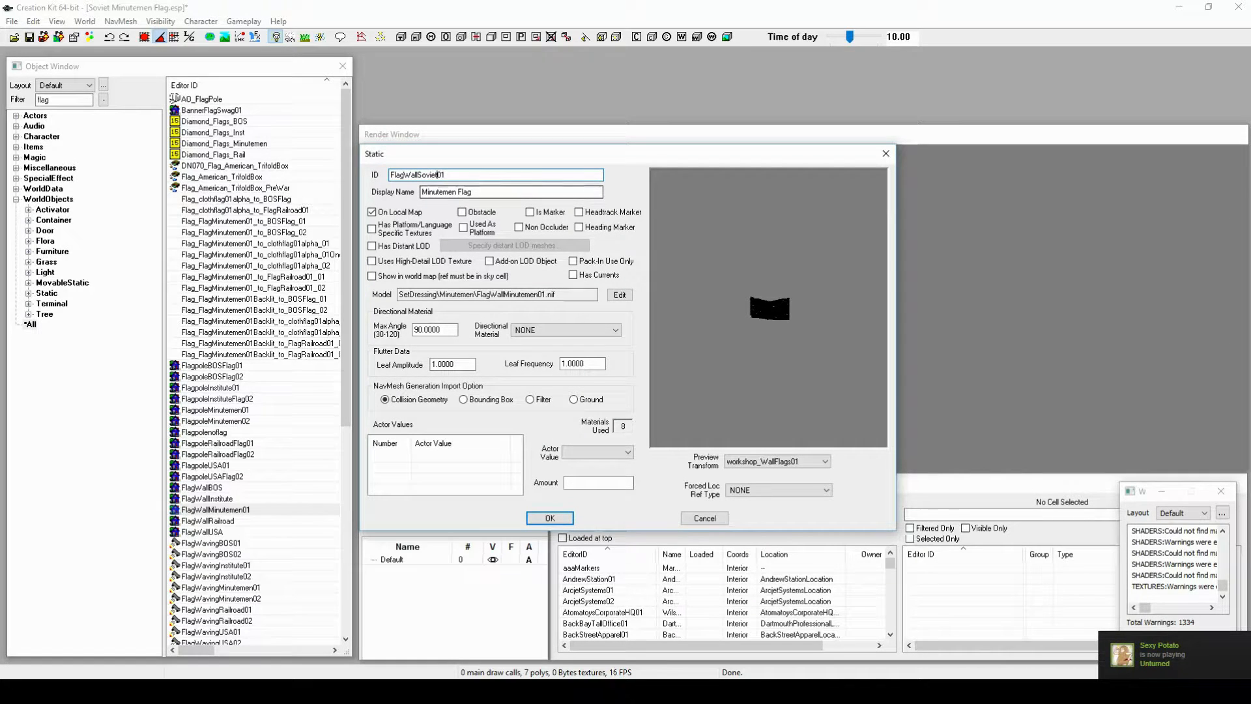
{"action": "key", "text": "Tab"}
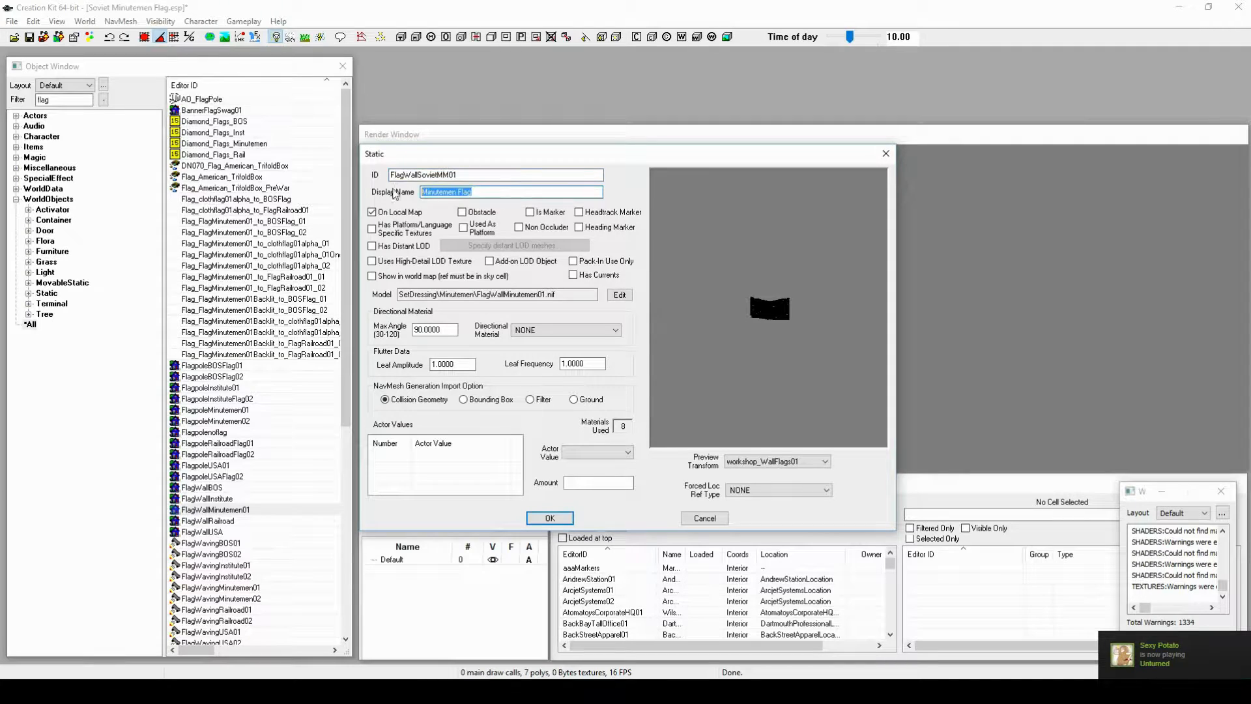
{"action": "type", "text": "Soviet"}
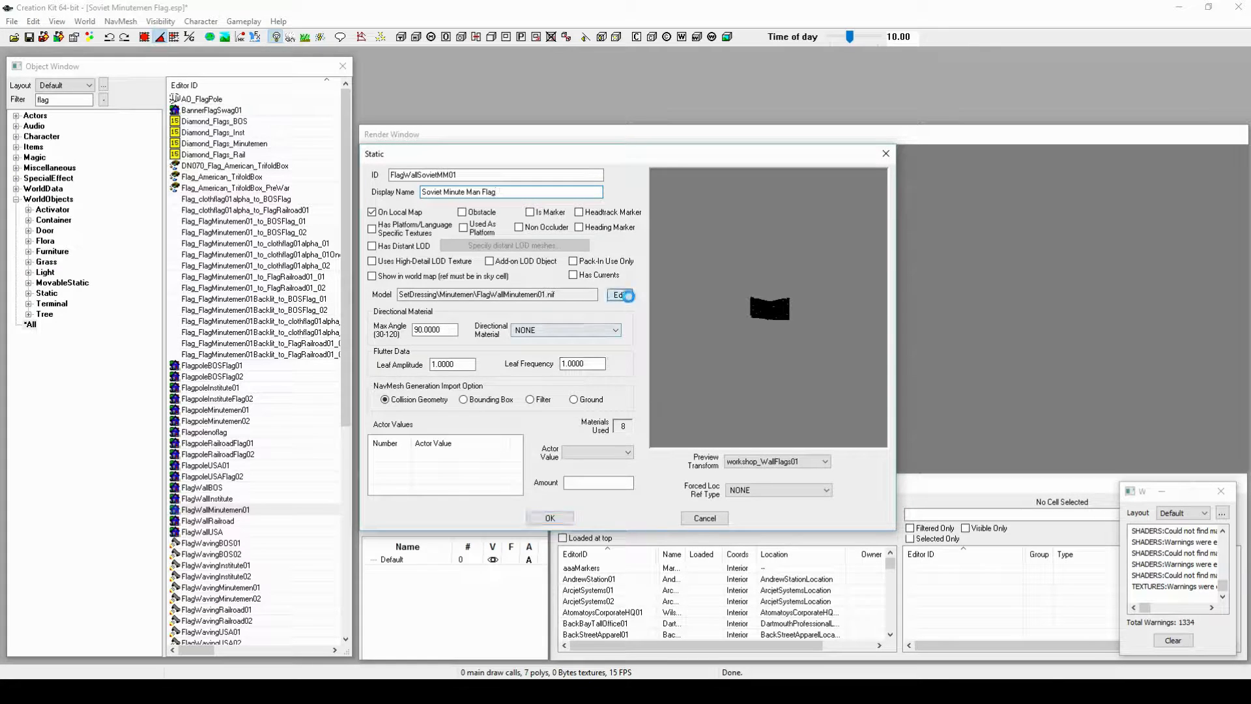
Step: Set the model's material swap to Custom Material Swap with FlagSovietMM01.BGSM and save FlagWallSovietMM01 as a new static
{"action": "left_click", "coordinate": [626, 296]}
{"action": "left_click", "coordinate": [486, 141]}
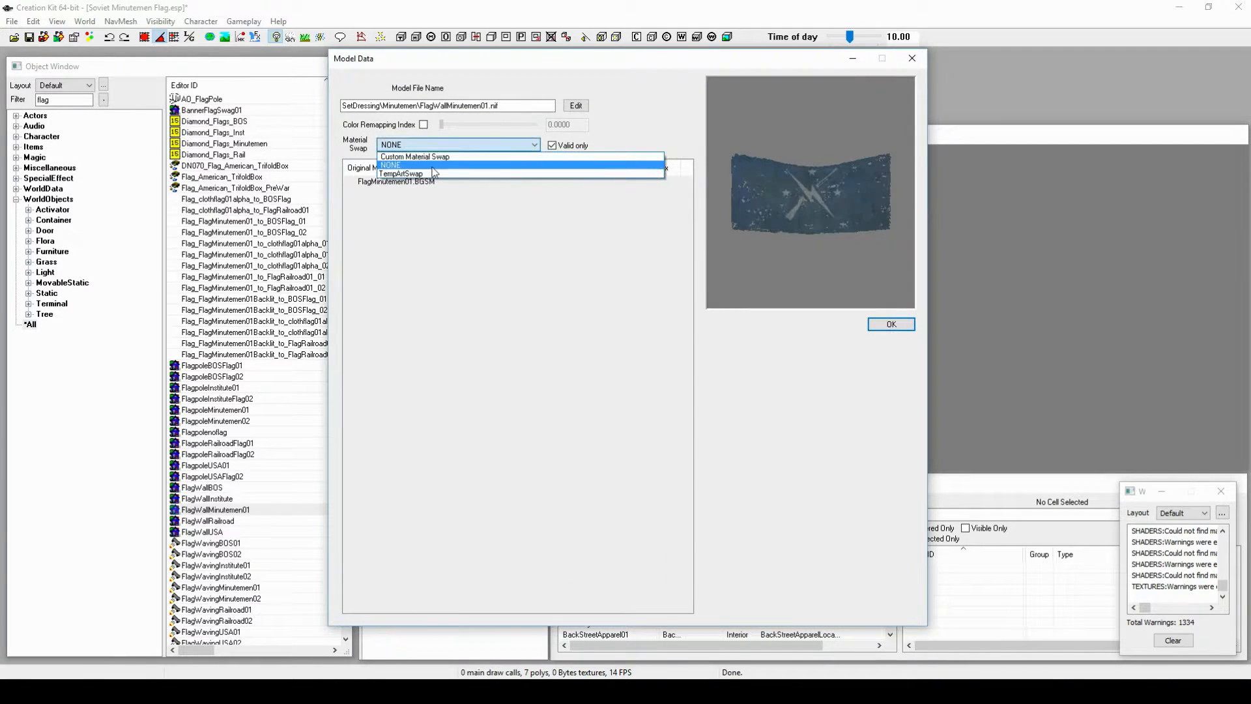
{"action": "left_click", "coordinate": [440, 163]}
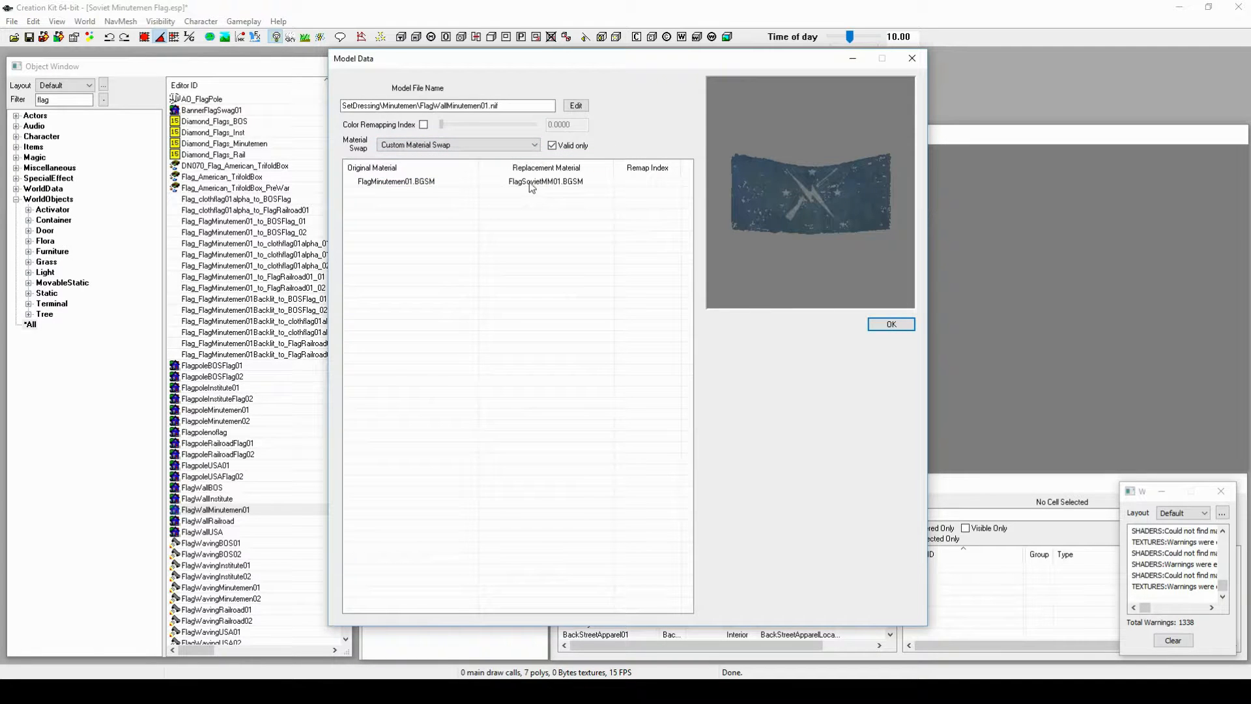
{"action": "left_click", "coordinate": [887, 324]}
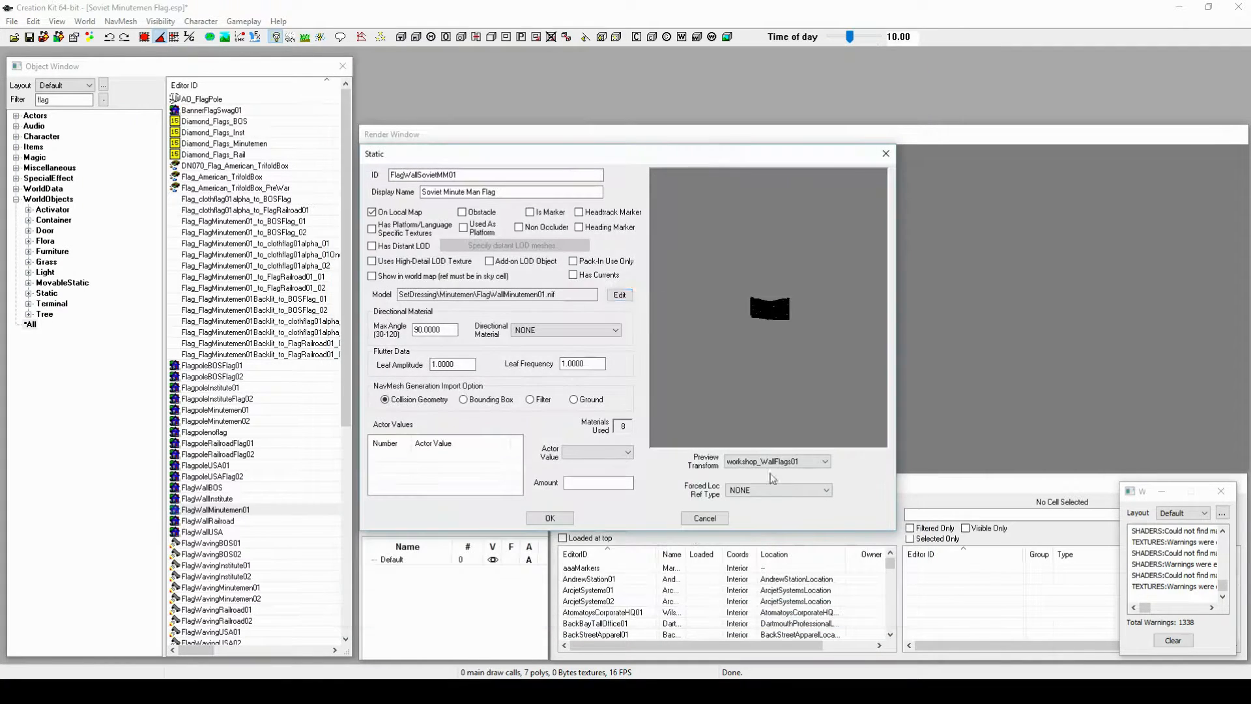
{"action": "left_click", "coordinate": [564, 518]}
{"action": "left_click", "coordinate": [662, 406]}
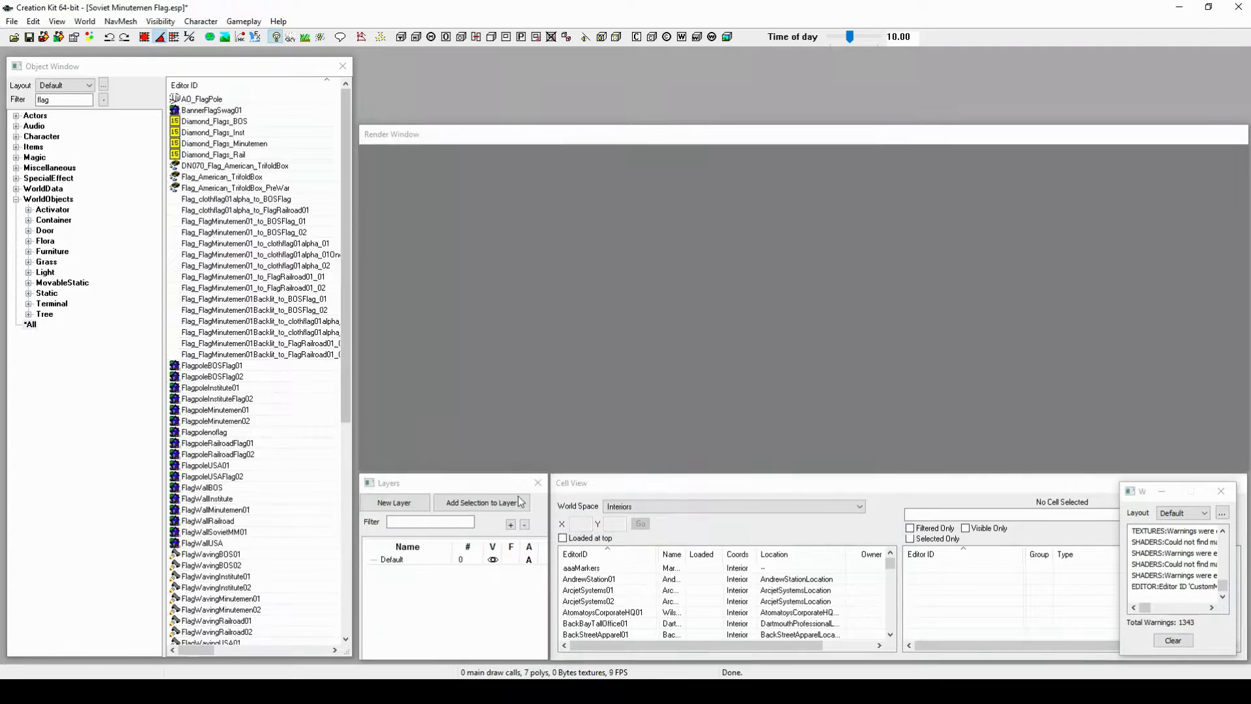
Step: Check the properties of FlagWallSovietMM01 and inspect its model in the object preview
{"action": "double_click", "coordinate": [219, 533]}
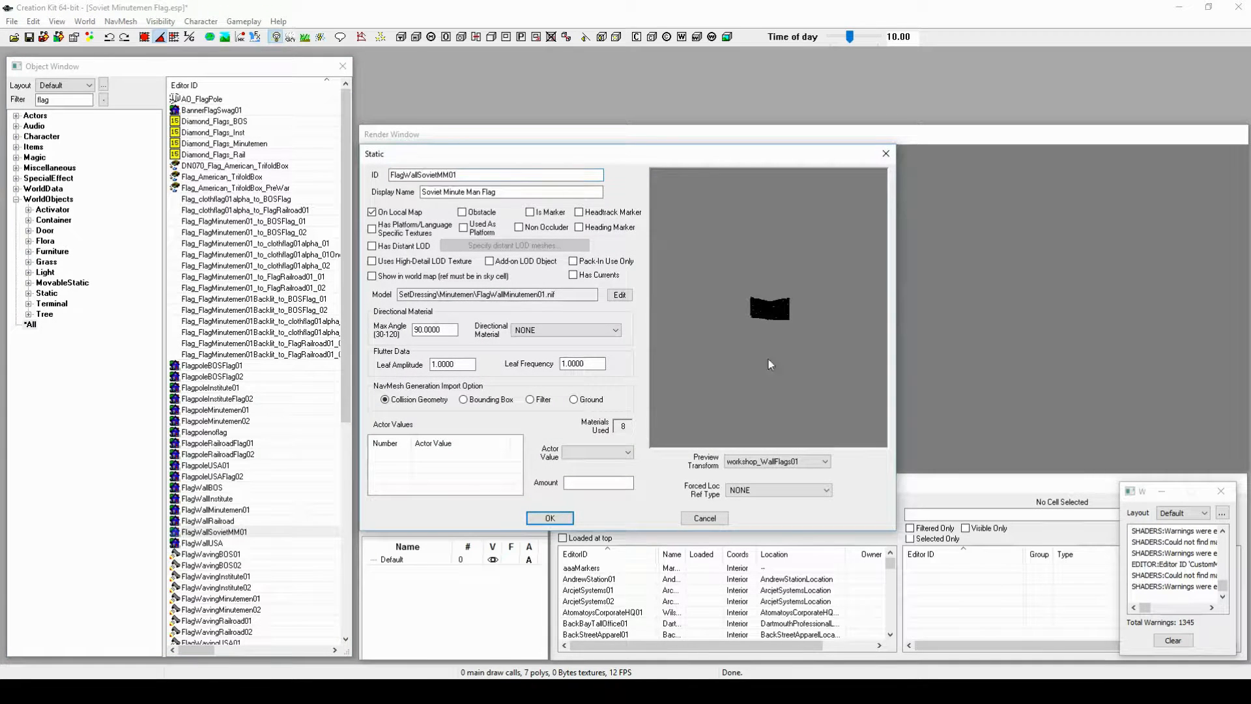
{"action": "left_click", "coordinate": [885, 153]}
{"action": "right_click", "coordinate": [192, 533]}
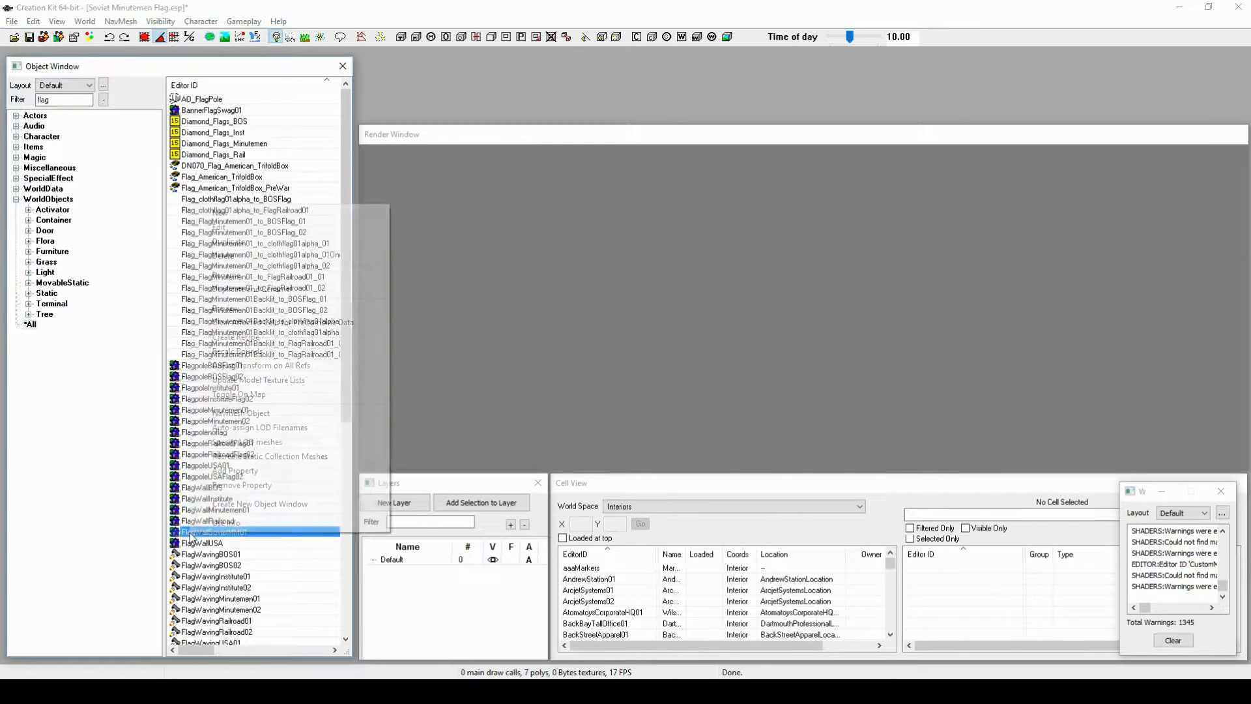
{"action": "left_click", "coordinate": [235, 308]}
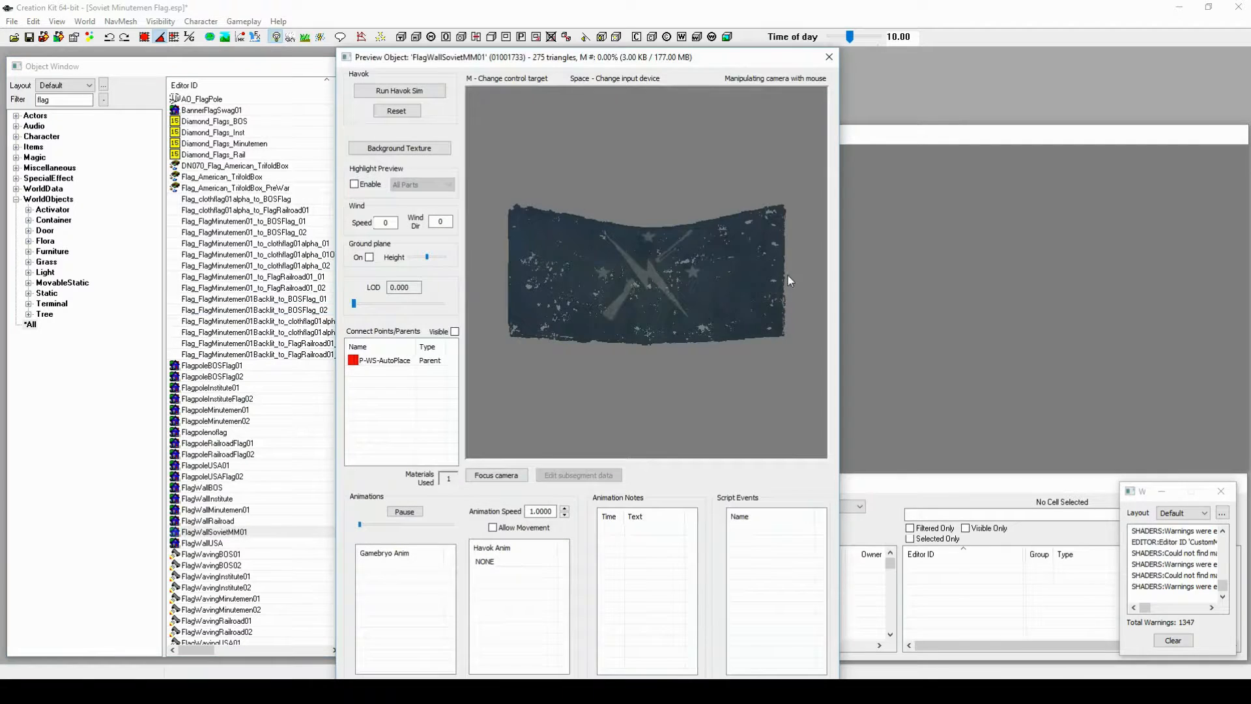
{"action": "left_click_drag", "start_coordinate": [599, 472], "coordinate": [791, 275]}
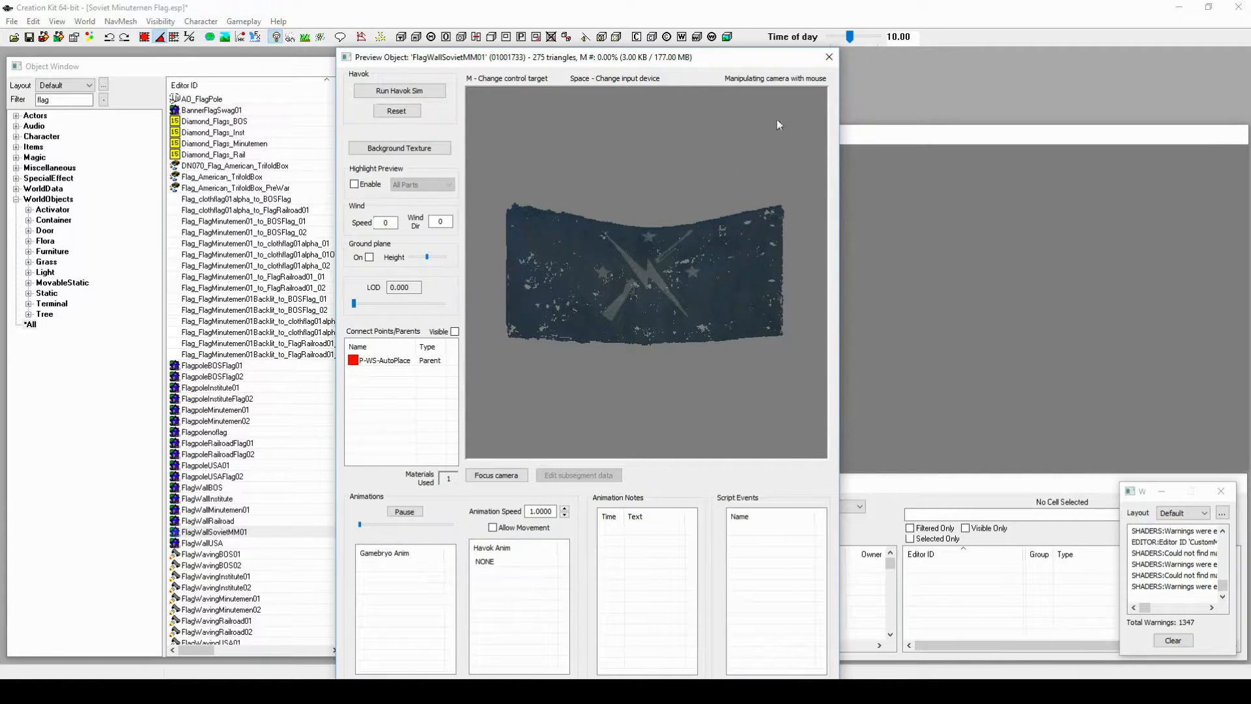
{"action": "left_click", "coordinate": [828, 57]}
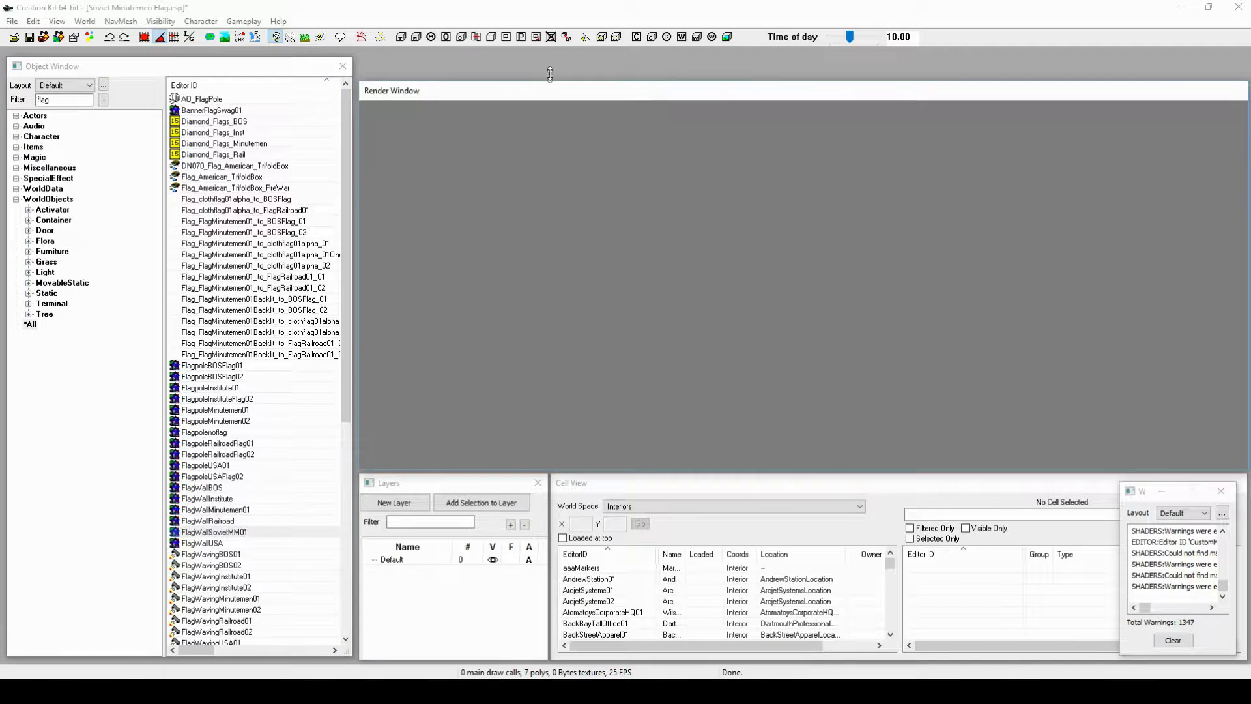
Step: Enlarge the Render Window upward so that its upper edge lines up with the Object Window
{"action": "left_click_drag", "start_coordinate": [549, 74], "coordinate": [550, 58]}
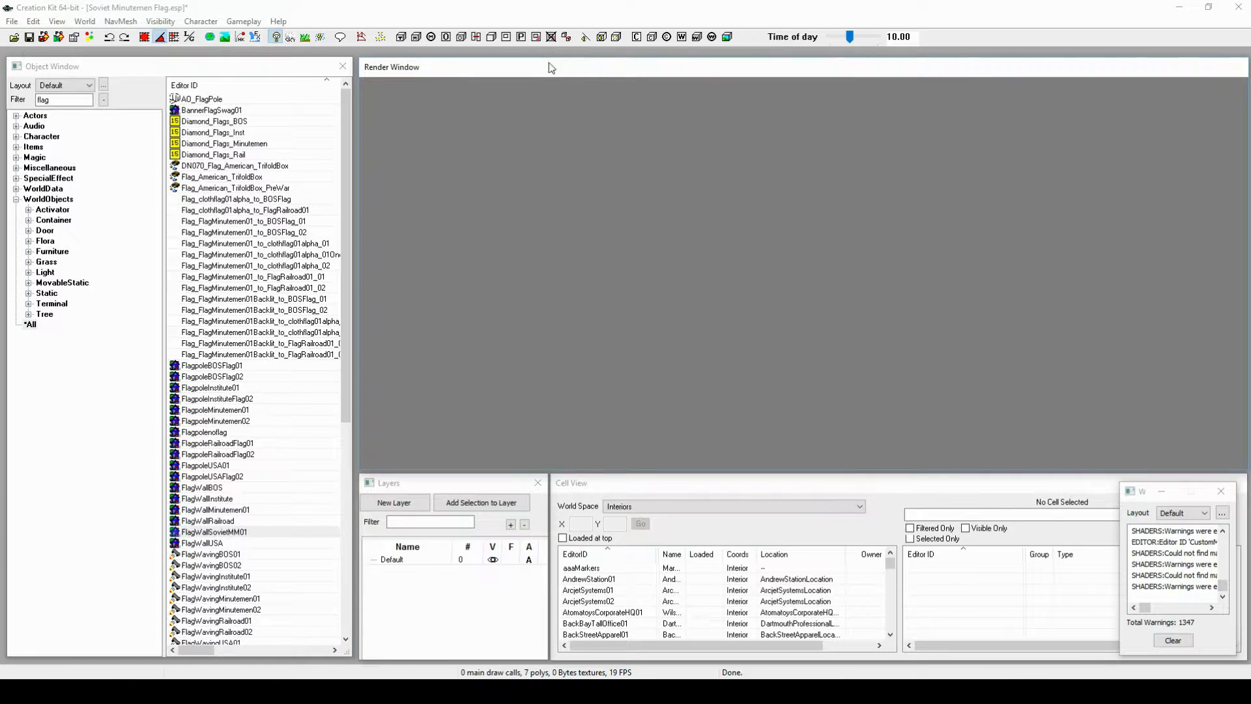
{"action": "left_click", "coordinate": [11, 21]}
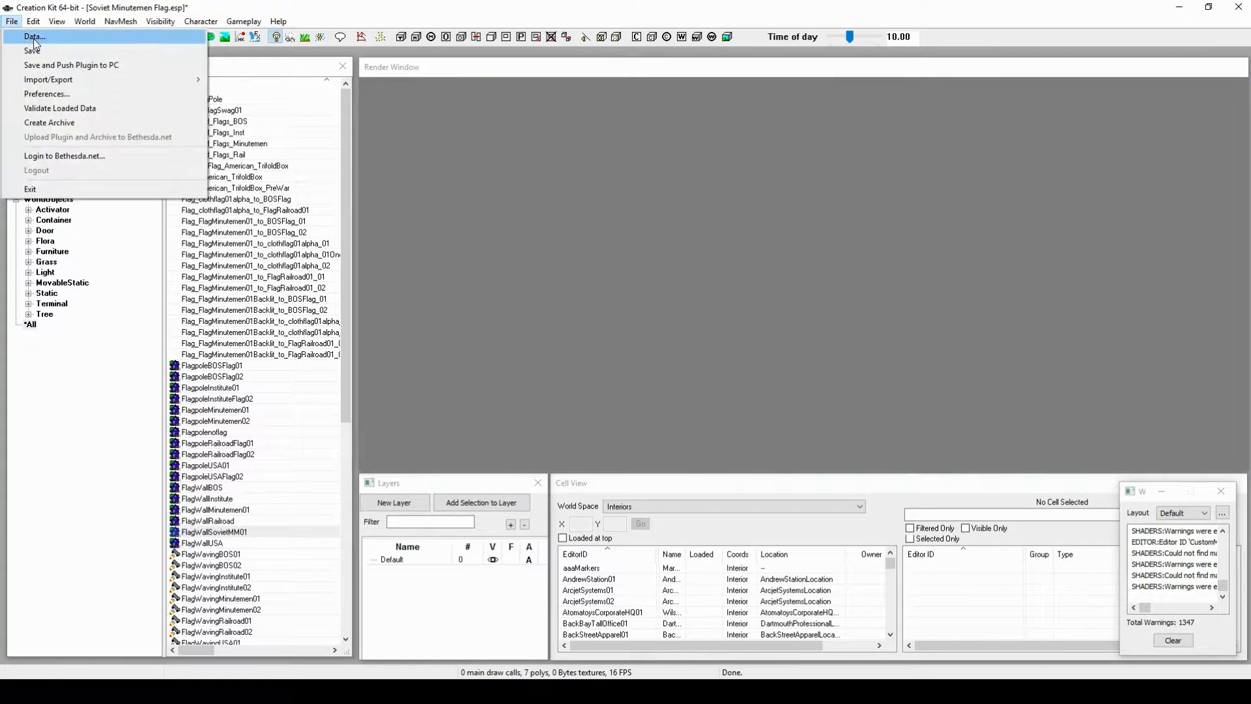
{"action": "left_click", "coordinate": [572, 12]}
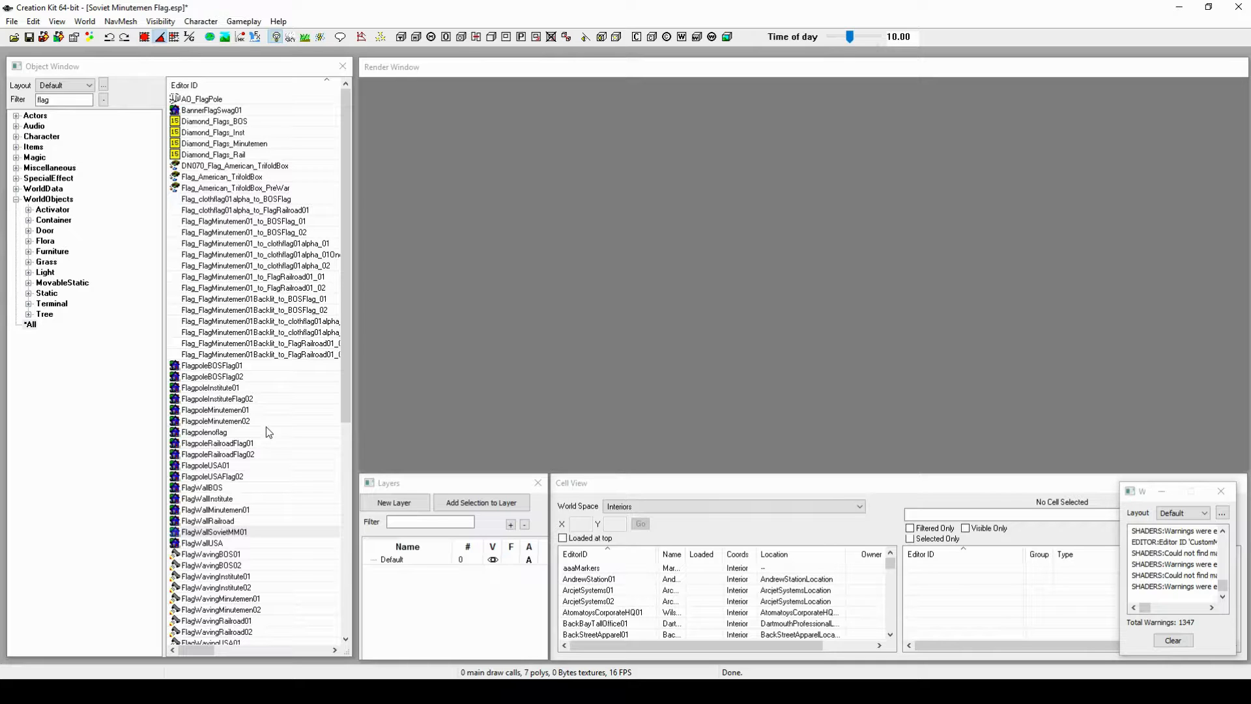
Step: Open the workshop_co_DecorationsFlagWallMinutemen recipe, set its ID to workshop_co_DecorationsFlagWallSovietMM and its required c_Cloth count to 3
{"action": "scroll", "coordinate": [260, 409], "scroll_direction": "down", "scroll_amount": 10}
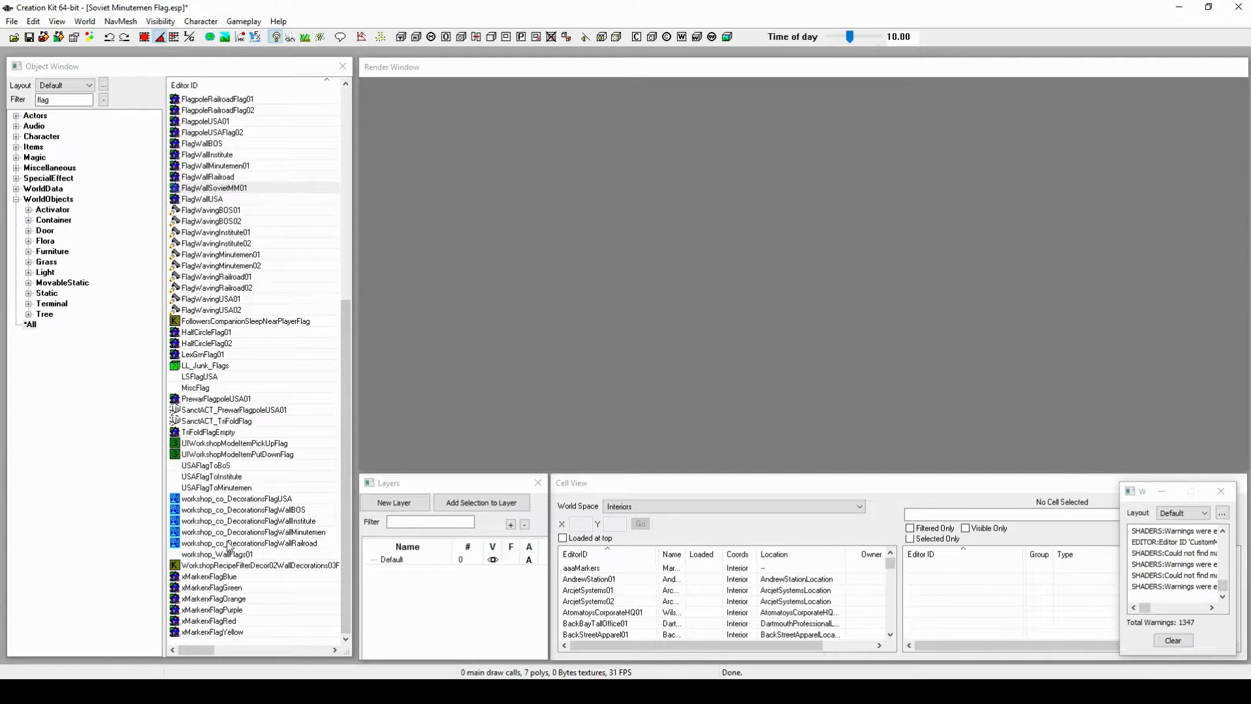
{"action": "right_click", "coordinate": [253, 532]}
{"action": "left_click", "coordinate": [310, 404]}
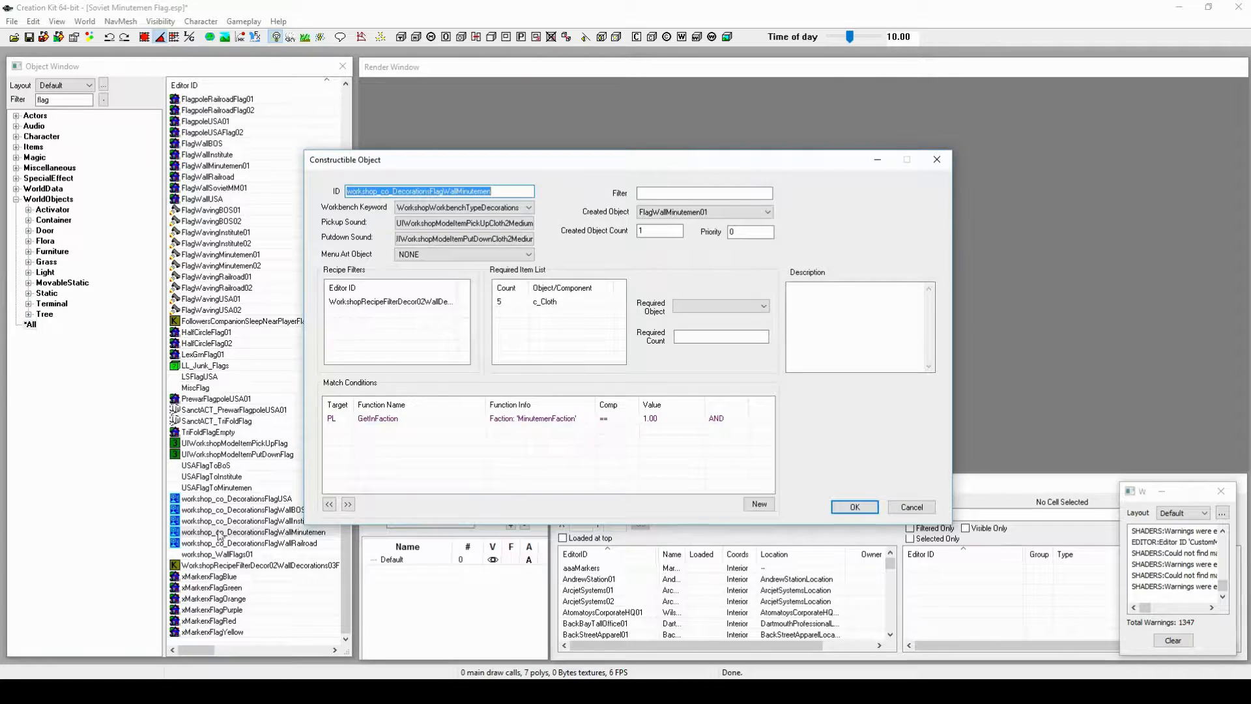
{"action": "left_click", "coordinate": [435, 192]}
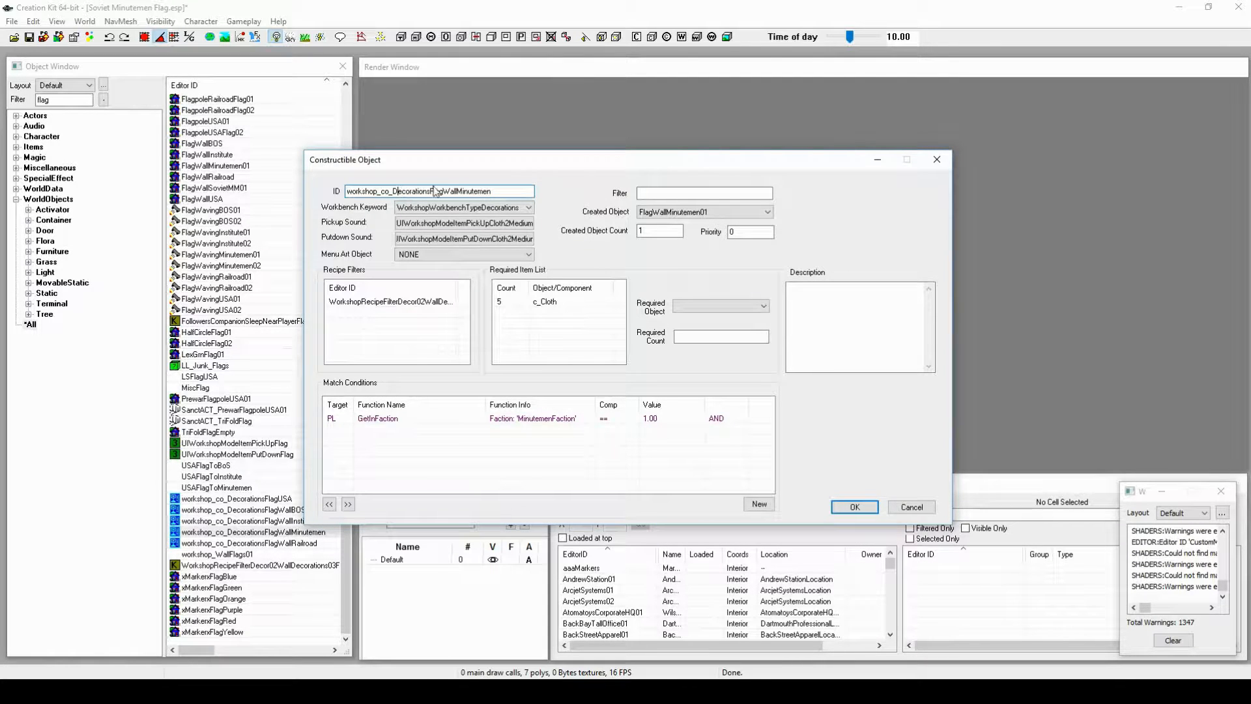
{"action": "left_click_drag", "start_coordinate": [488, 191], "coordinate": [575, 332]}
{"action": "type", "text": "SovietMM"}
{"action": "left_click", "coordinate": [570, 303]}
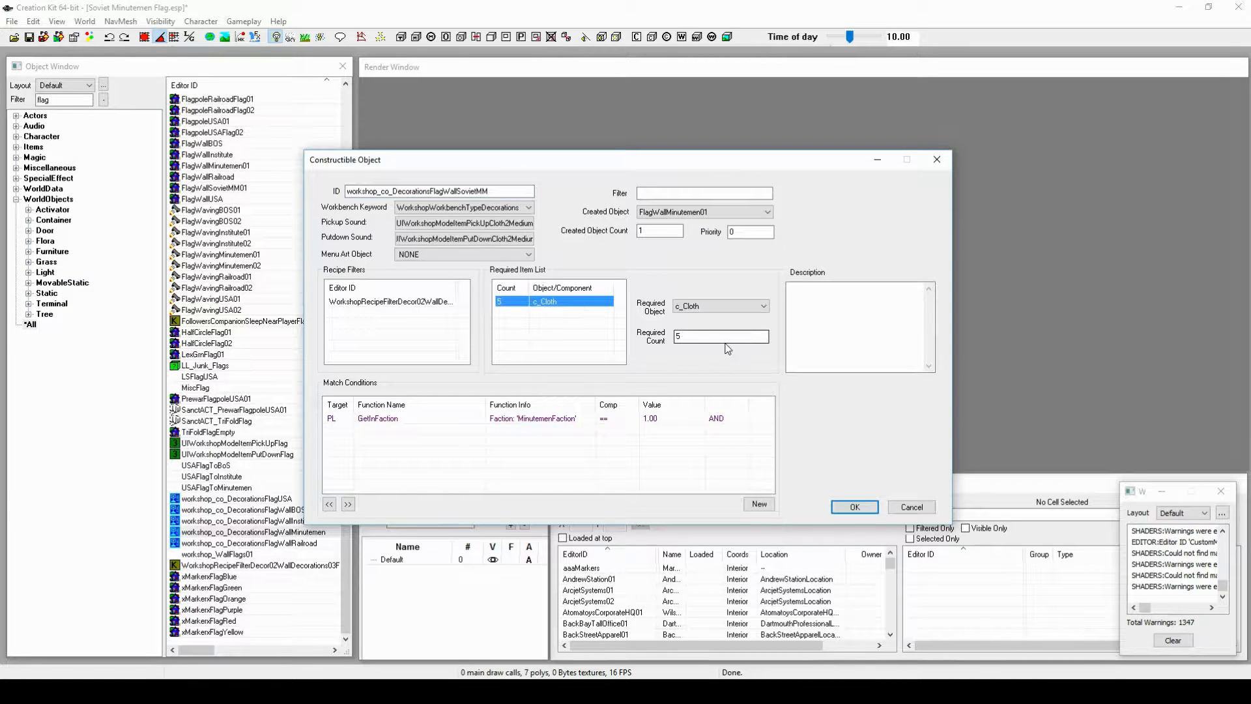
{"action": "left_click_drag", "start_coordinate": [692, 337], "coordinate": [628, 329]}
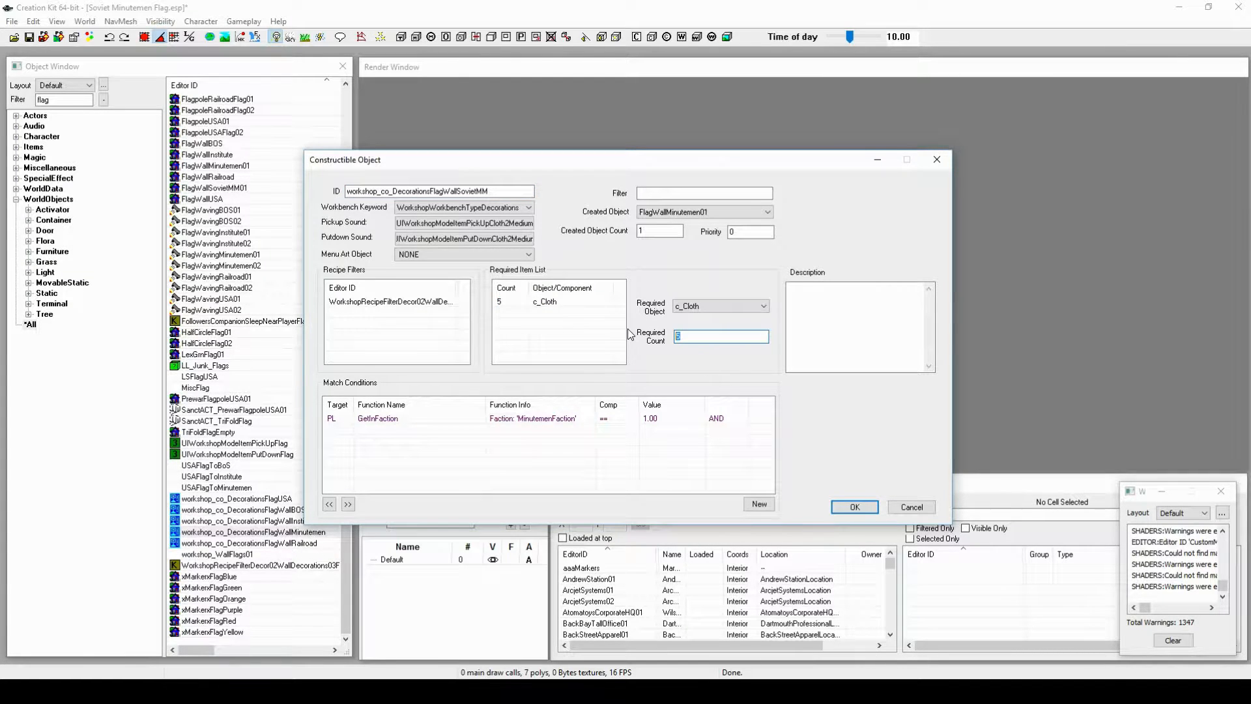
{"action": "right_click", "coordinate": [577, 312]}
{"action": "left_click", "coordinate": [594, 324]}
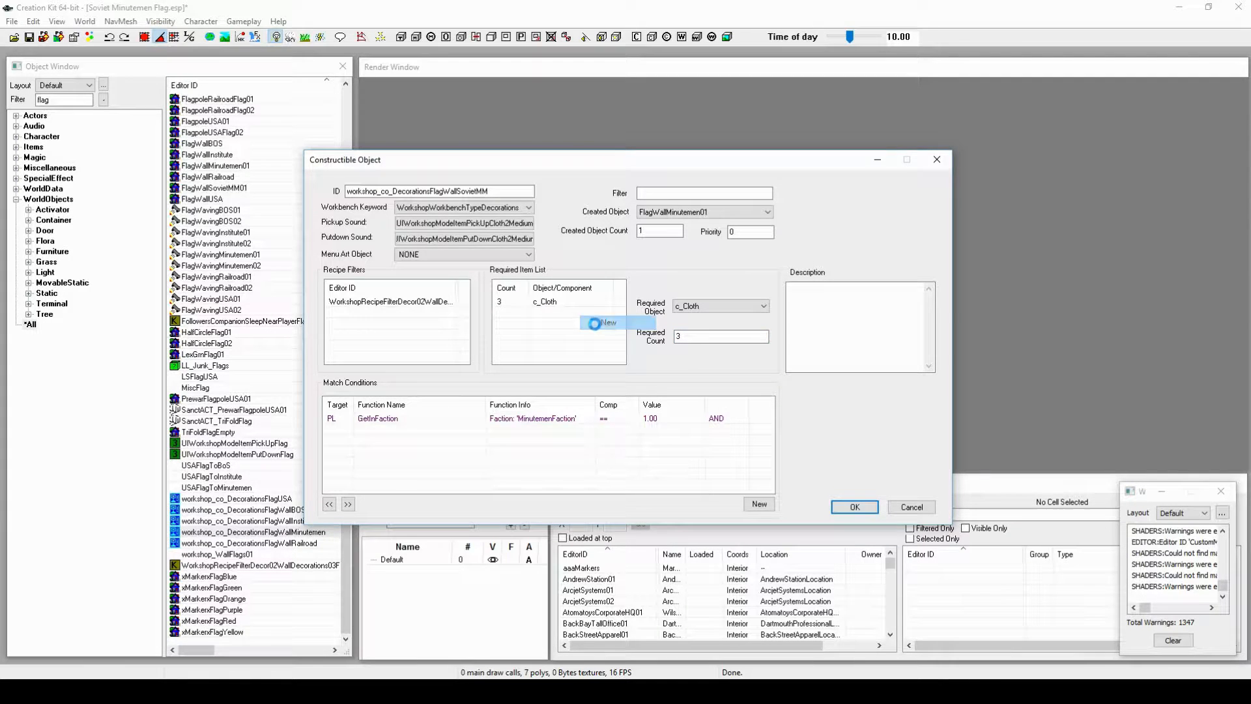
{"action": "scroll", "coordinate": [394, 338], "scroll_direction": "down", "scroll_amount": 4}
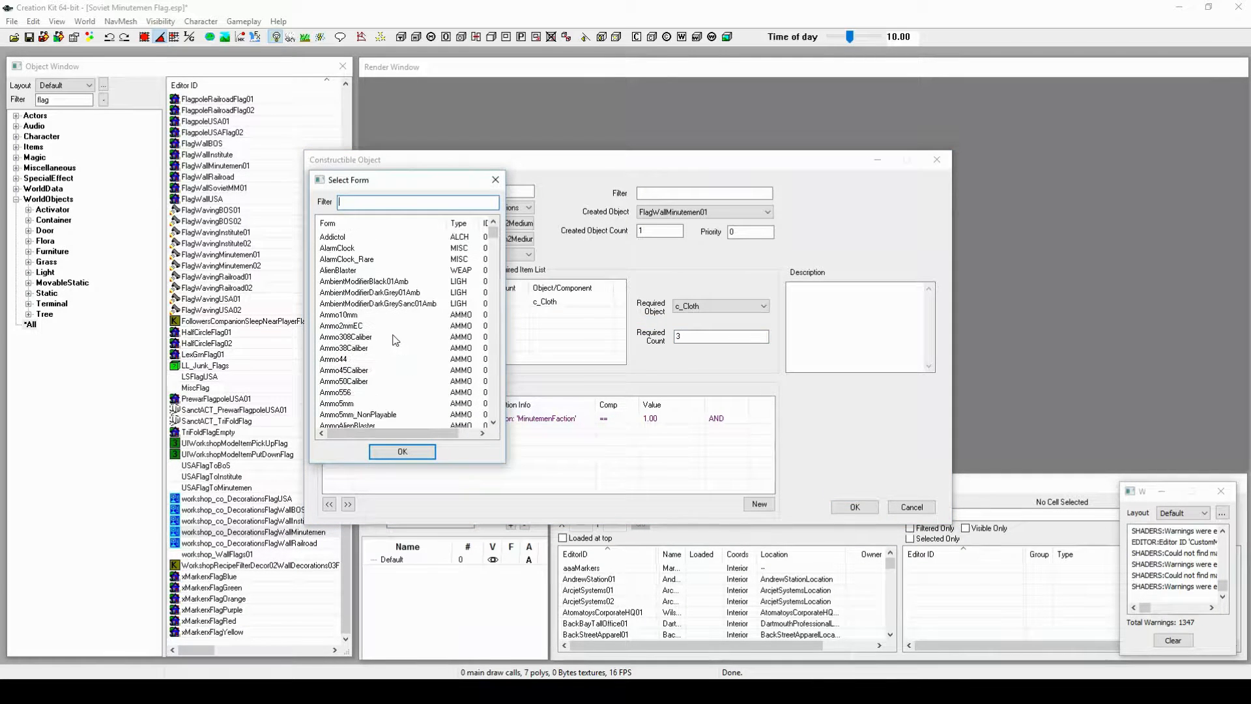
{"action": "scroll", "coordinate": [394, 339], "scroll_direction": "down", "scroll_amount": 10}
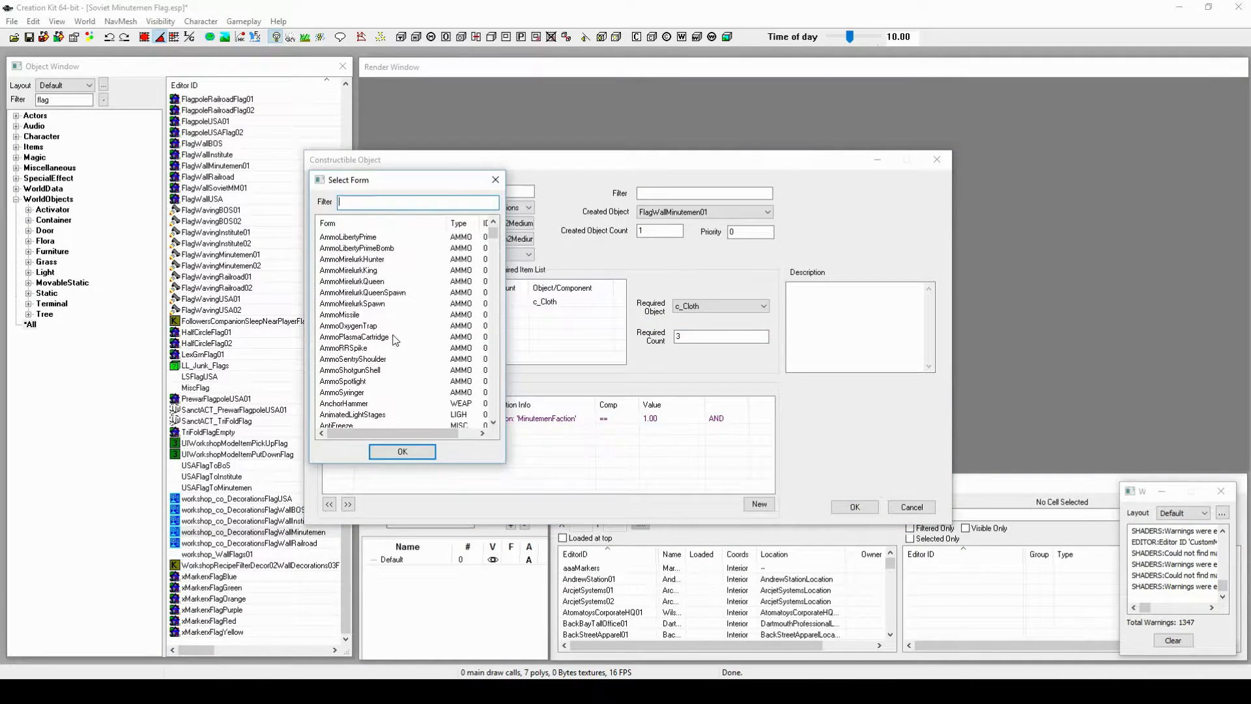
{"action": "left_click", "coordinate": [494, 182]}
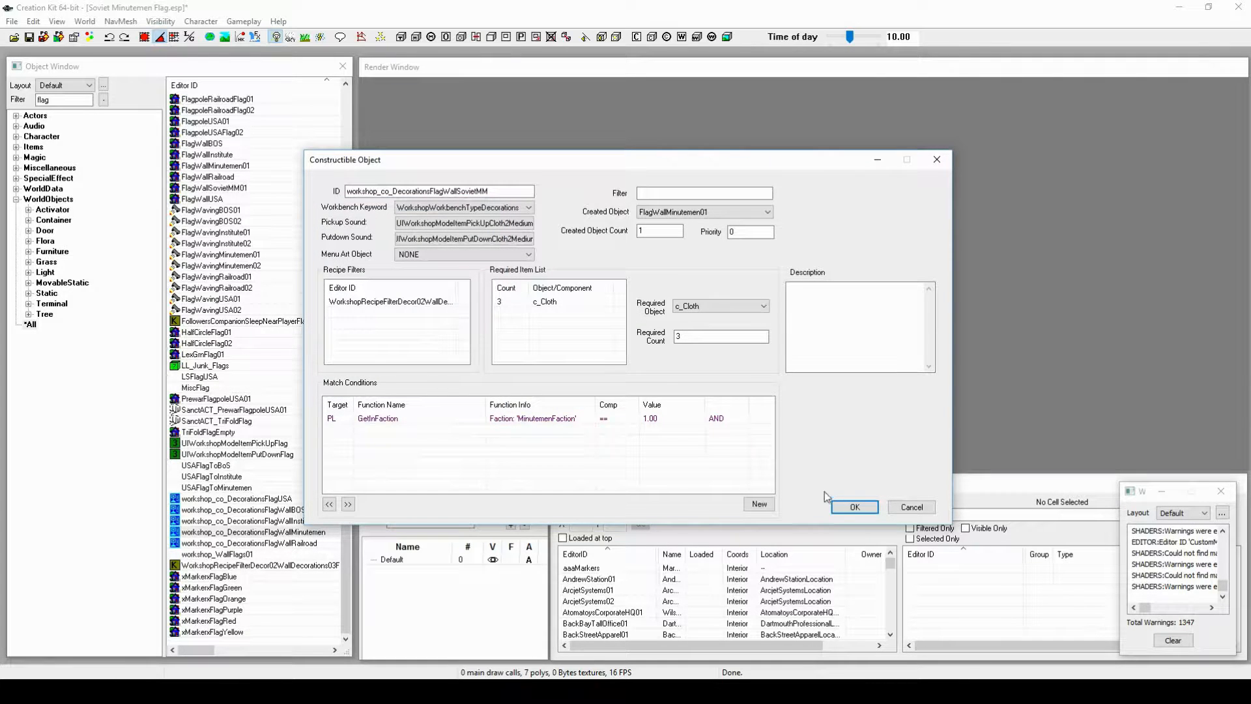
{"action": "left_click", "coordinate": [840, 506]}
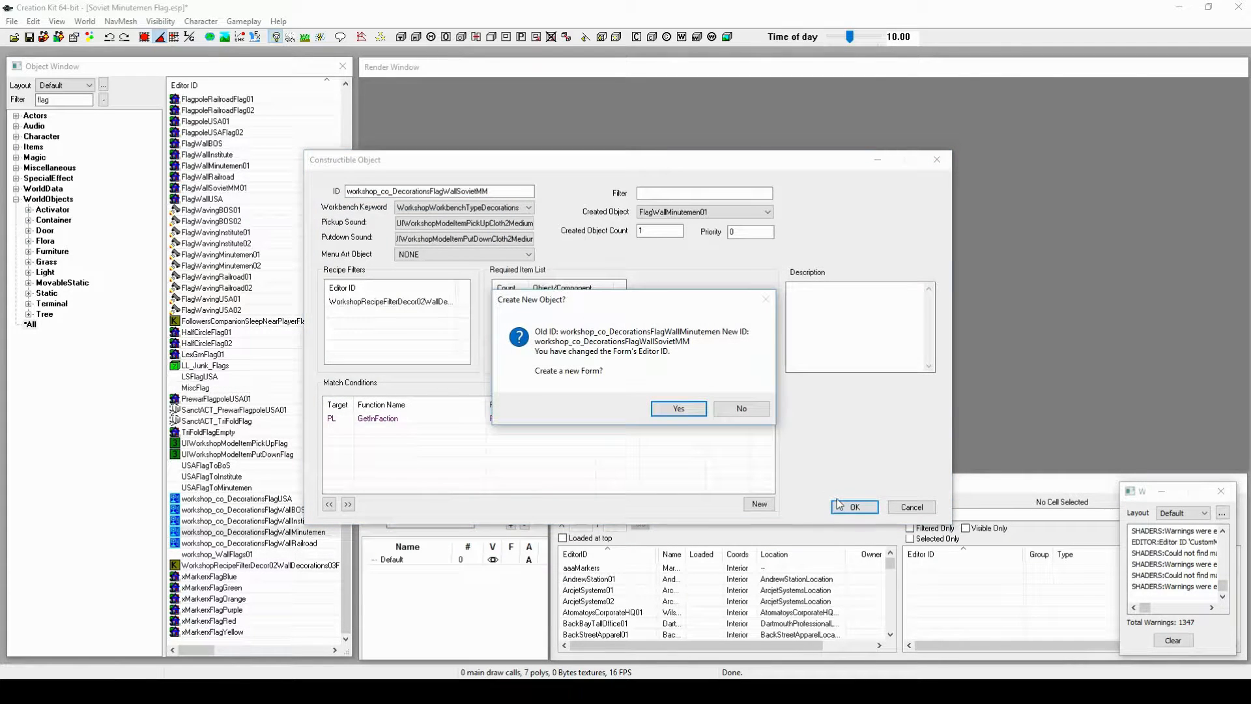
{"action": "left_click", "coordinate": [757, 417]}
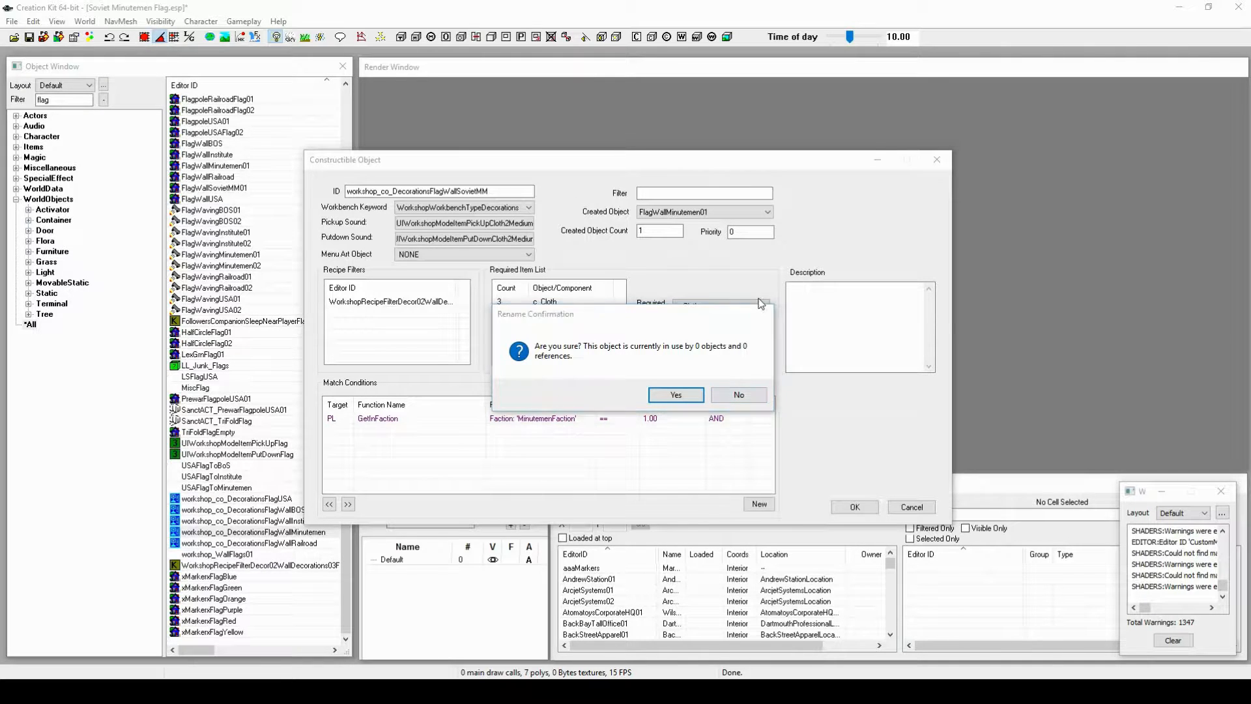
{"action": "left_click", "coordinate": [725, 397]}
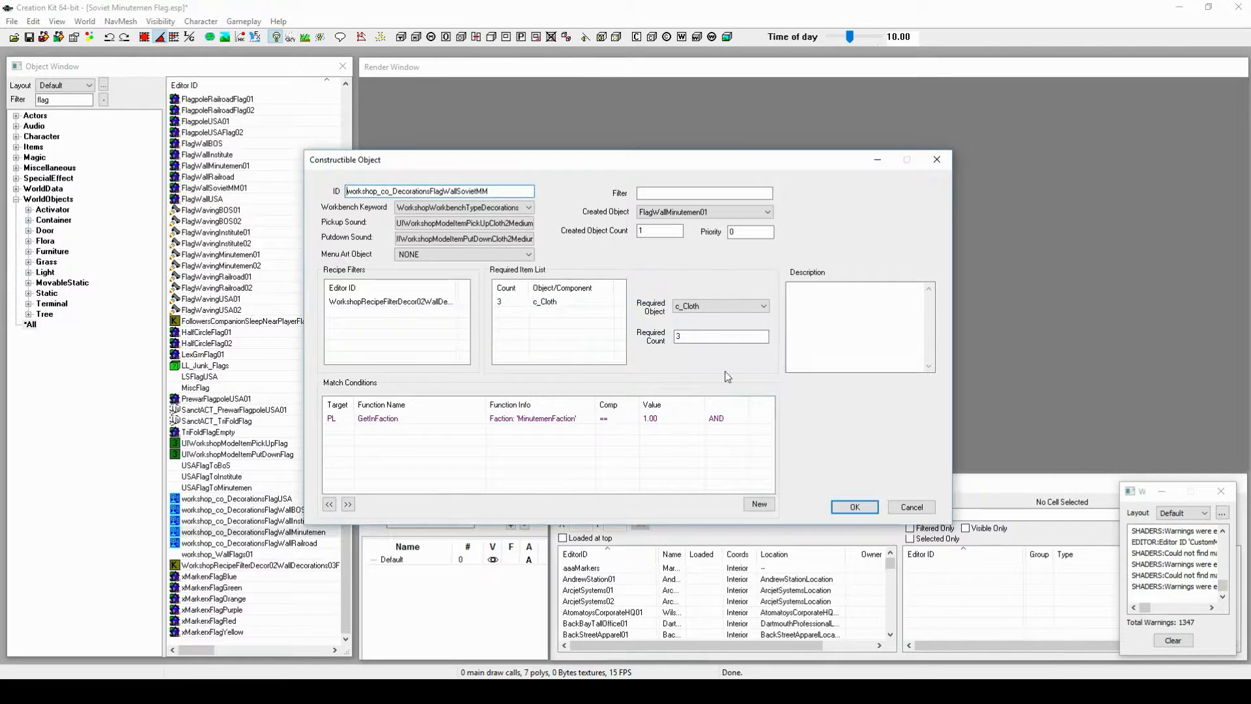
Step: Set the recipe's created object to FlagWallSovietMM01 and save workshop_co_DecorationsFlagWallSovietMM as a new form
{"action": "left_click", "coordinate": [691, 213]}
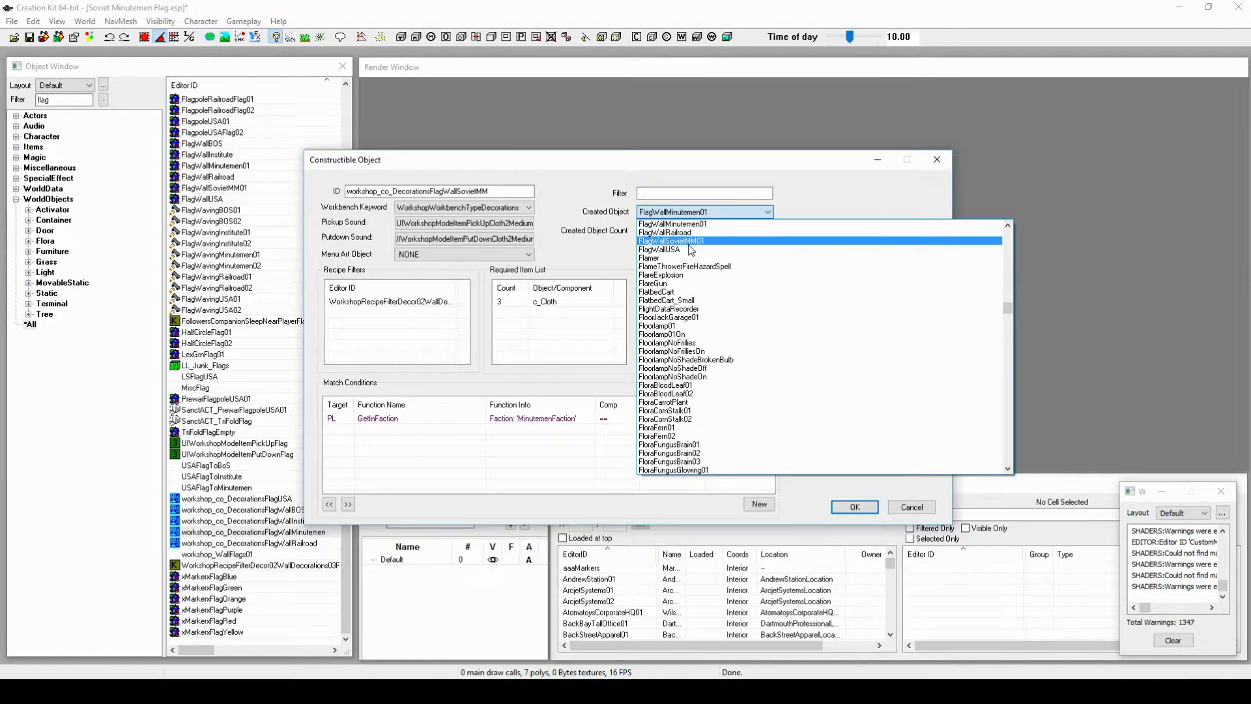
{"action": "left_click", "coordinate": [688, 242]}
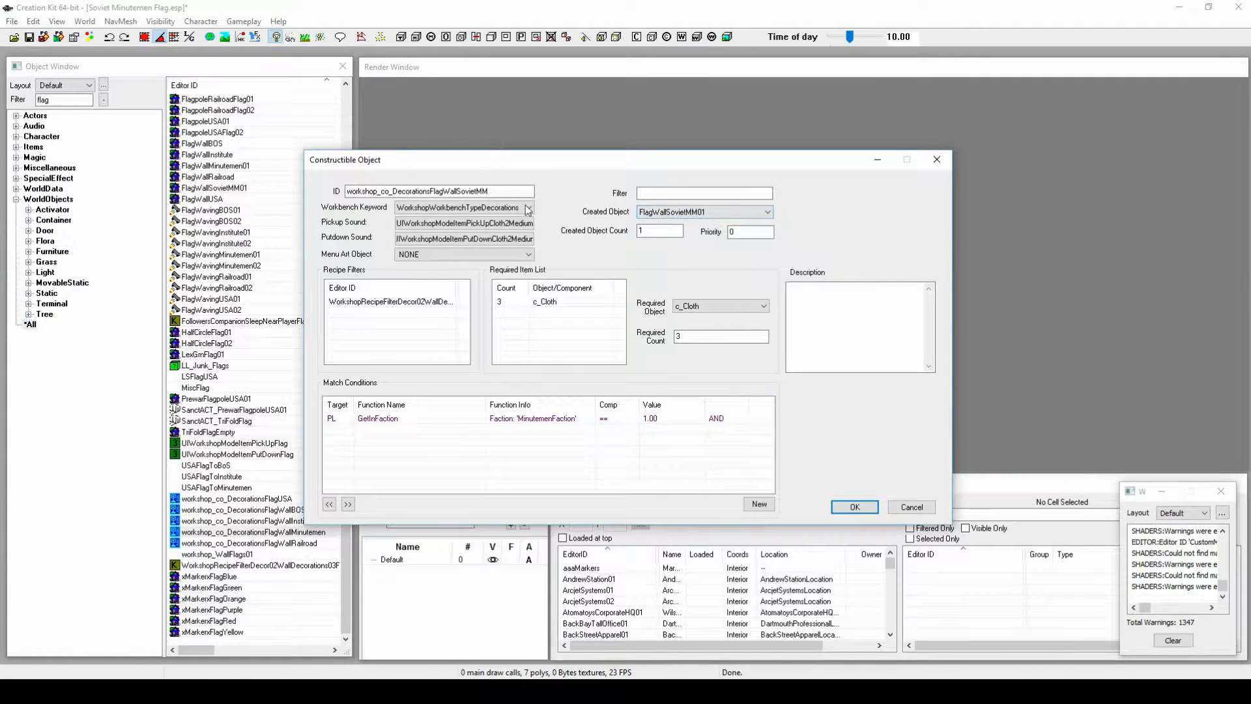
{"action": "left_click", "coordinate": [846, 510]}
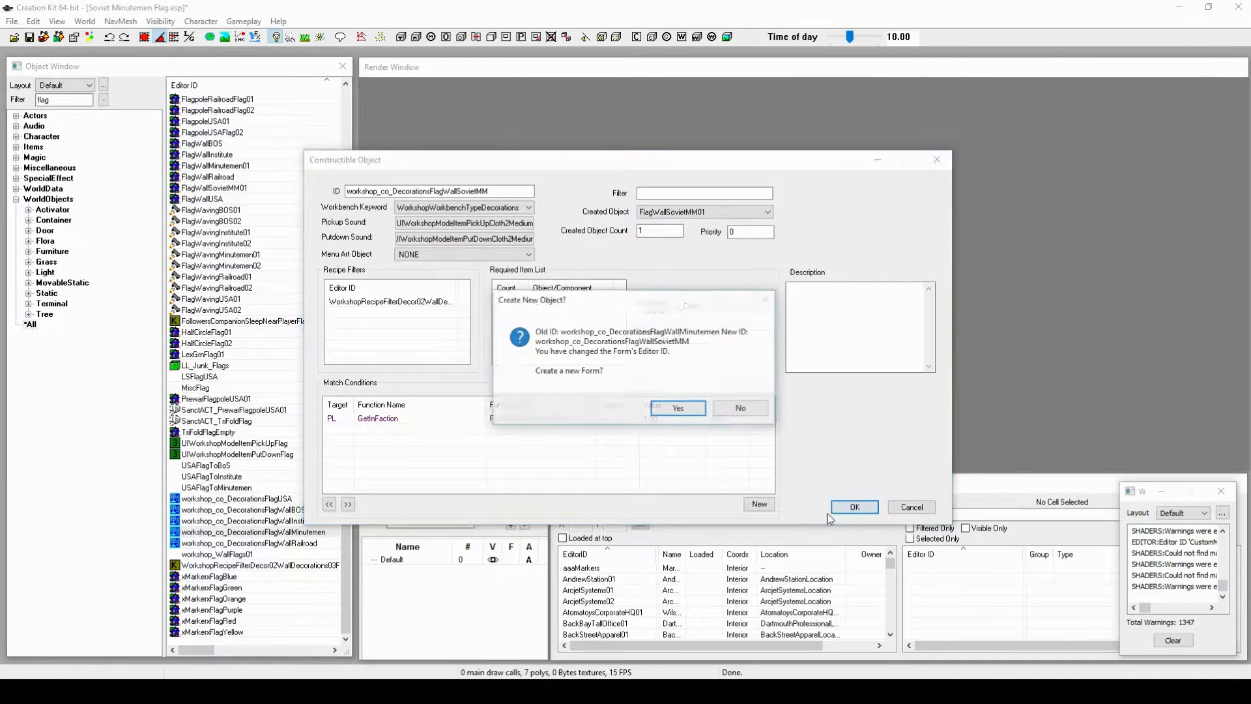
{"action": "left_click", "coordinate": [678, 409]}
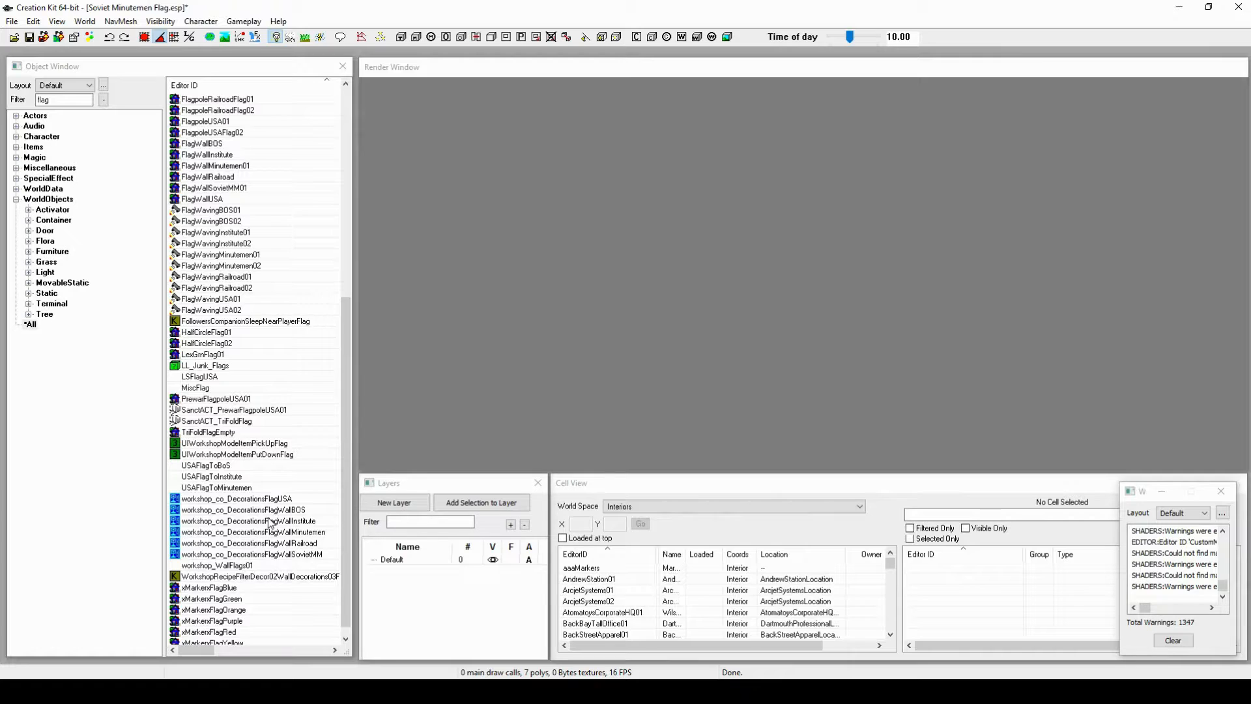
Step: Save the Soviet Minutemen Flag.esp plugin
{"action": "scroll", "coordinate": [270, 523], "scroll_direction": "down", "scroll_amount": 1}
{"action": "scroll", "coordinate": [269, 523], "scroll_direction": "up", "scroll_amount": 11}
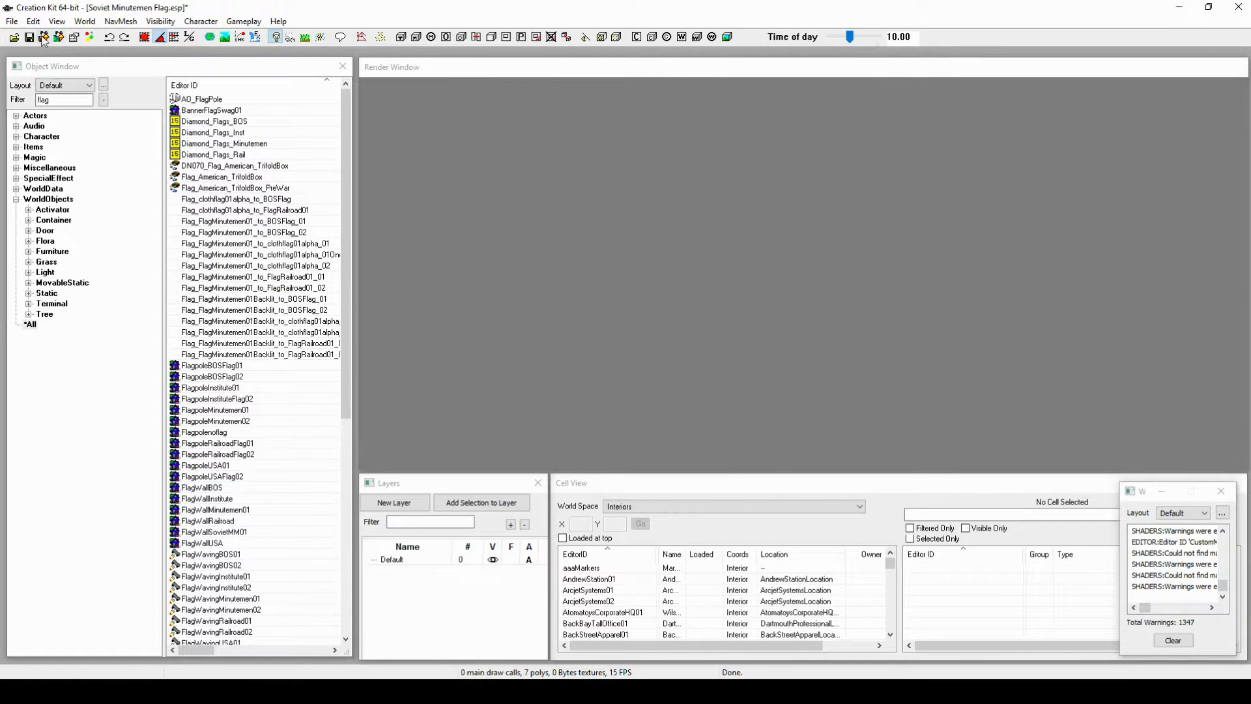
{"action": "left_click", "coordinate": [12, 21]}
{"action": "left_click", "coordinate": [26, 50]}
{"action": "left_click", "coordinate": [1086, 492]}
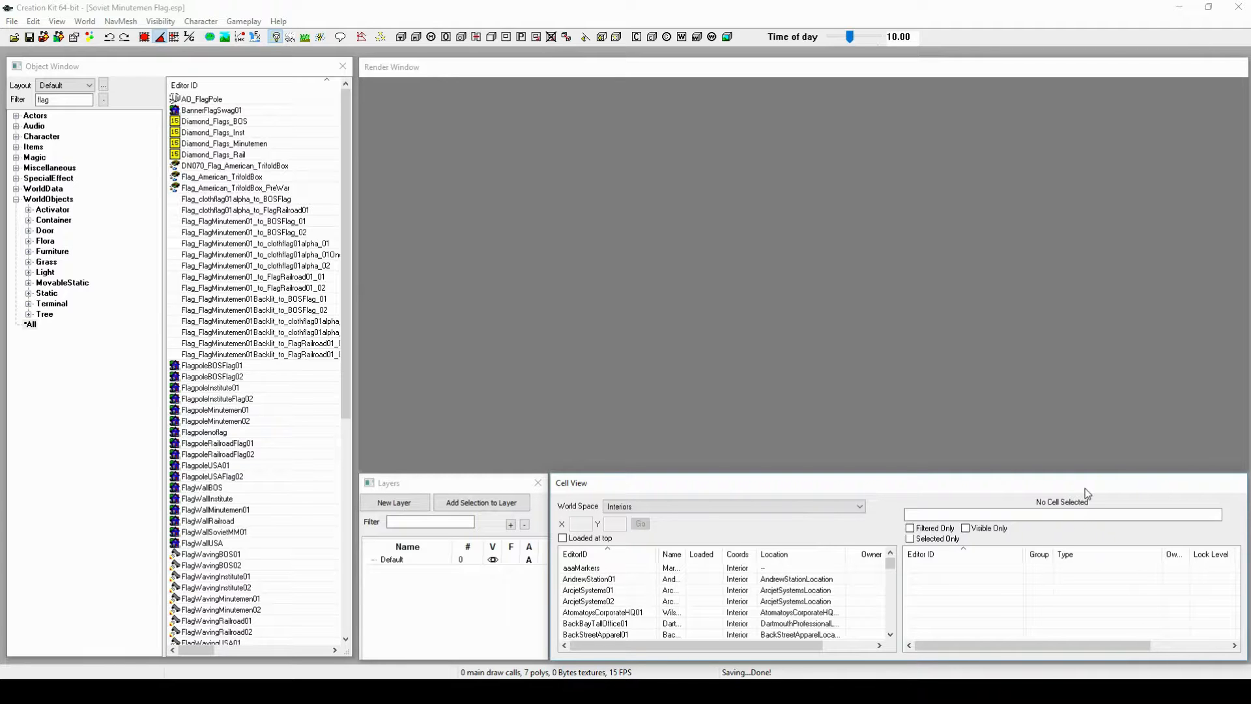
{"action": "scroll", "coordinate": [269, 426], "scroll_direction": "down", "scroll_amount": 11}
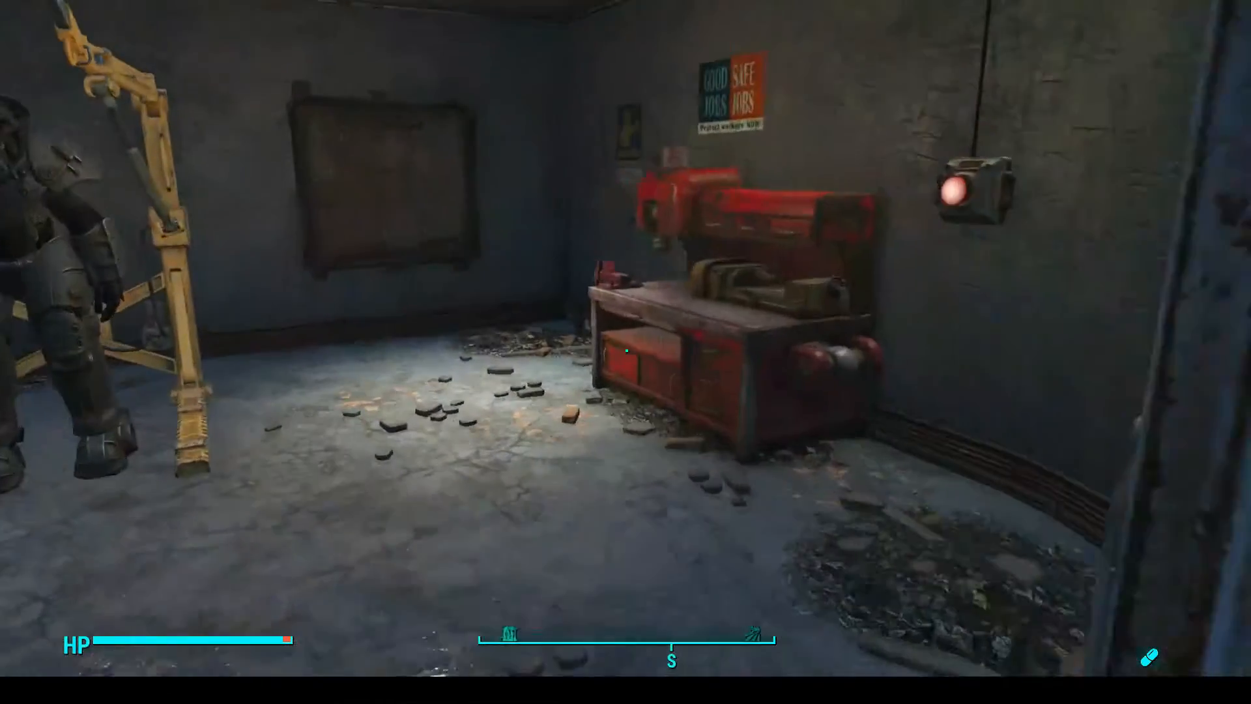
Step: In Fallout 4, enter workshop build mode and choose the Soviet Minute Man Flag from the Flags category of Wall Decorations
{"action": "key", "text": "e"}
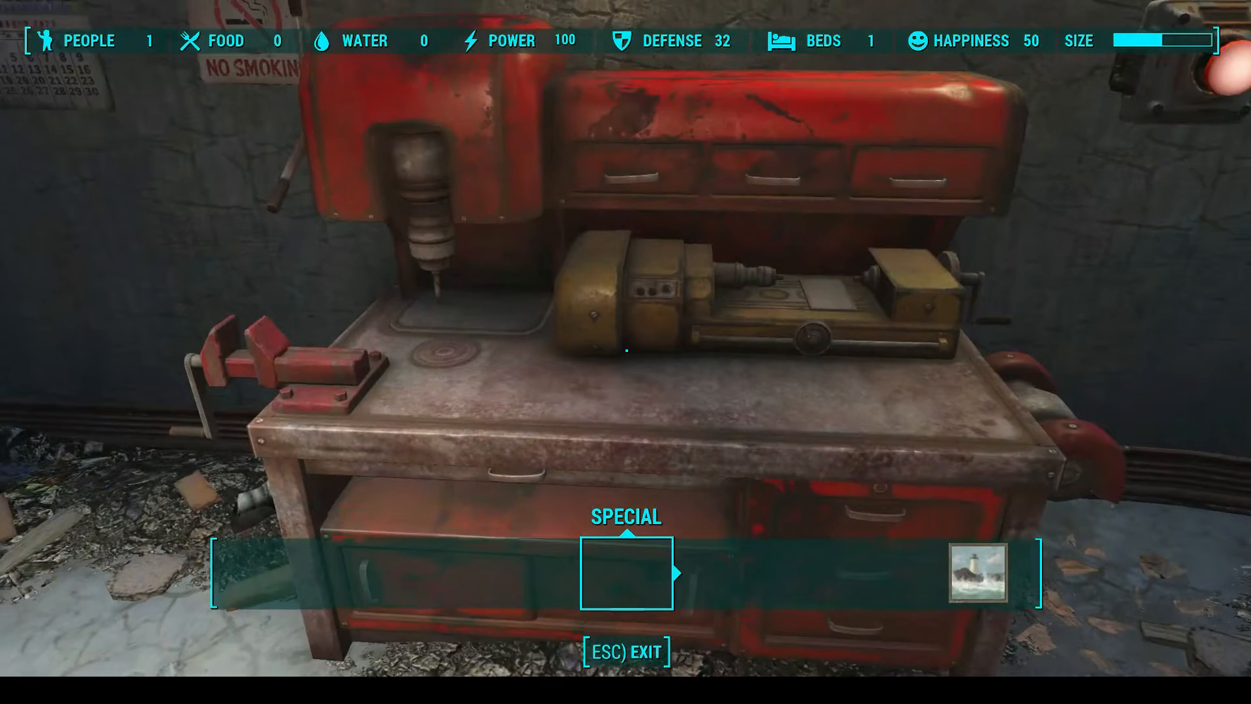
{"action": "key", "text": "Right"}
{"action": "key", "text": "Right"}
{"action": "key", "text": "Right"}
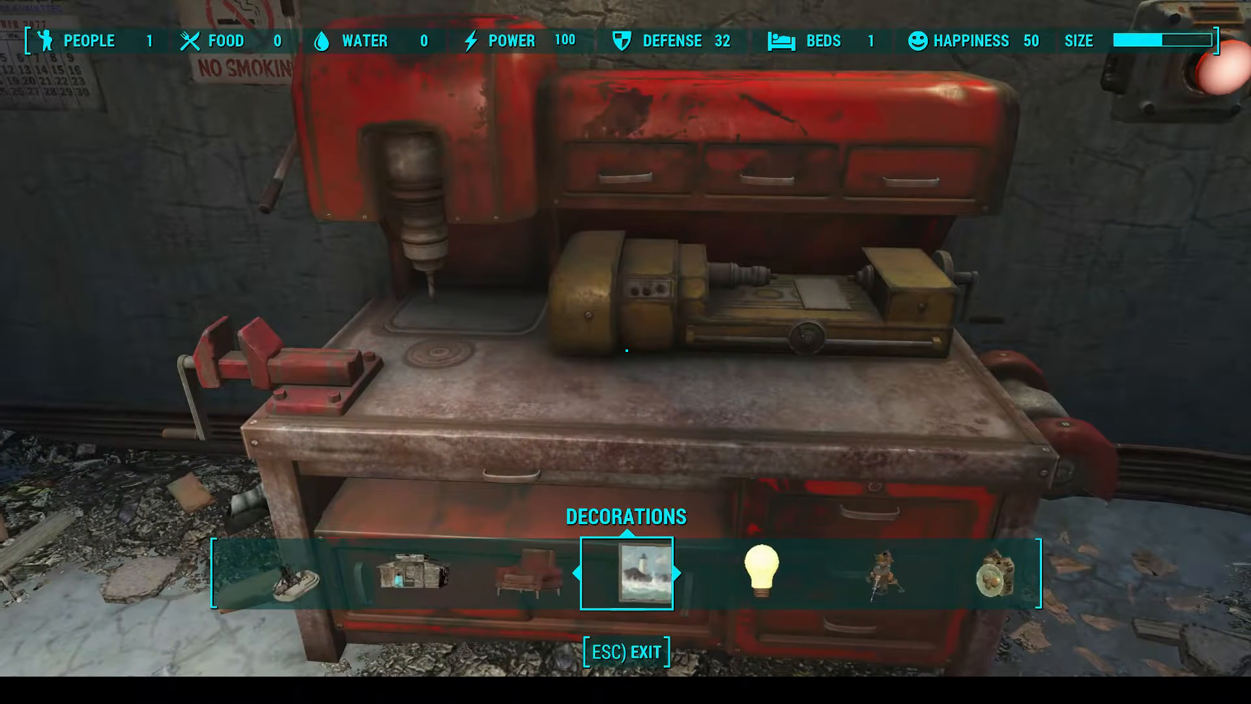
{"action": "key", "text": "Up"}
{"action": "key", "text": "Right"}
{"action": "key", "text": "Right"}
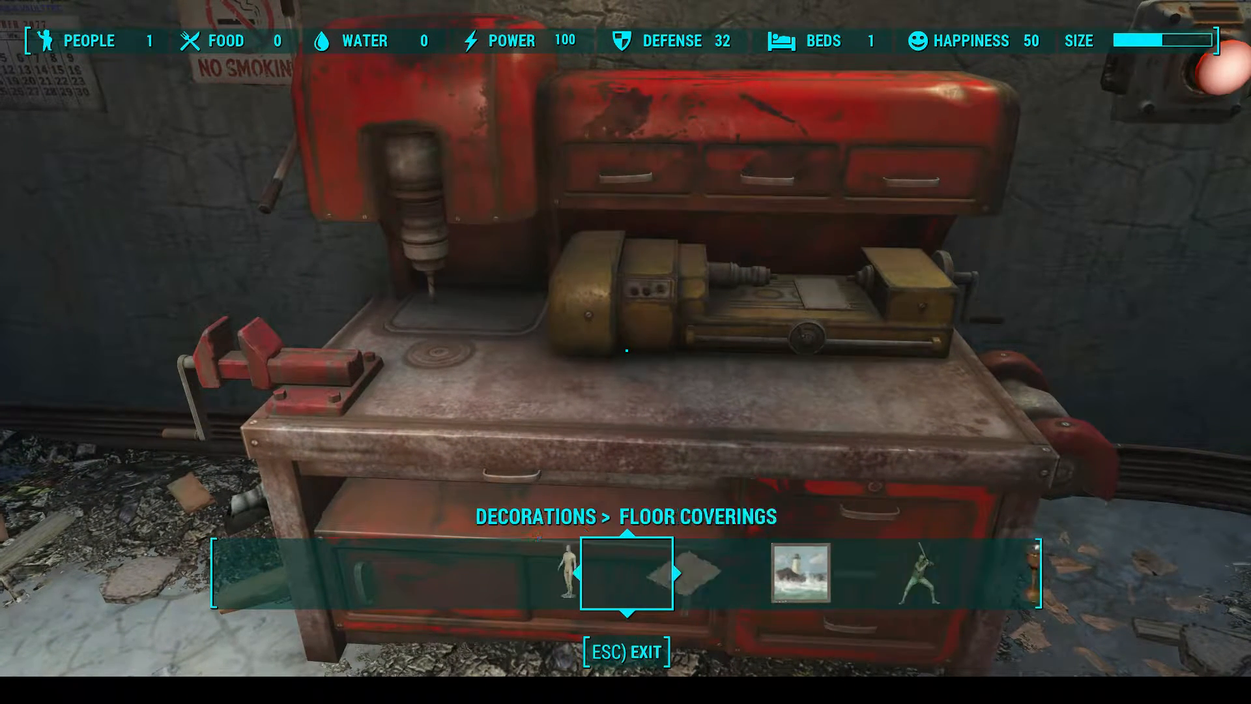
{"action": "key", "text": "Up"}
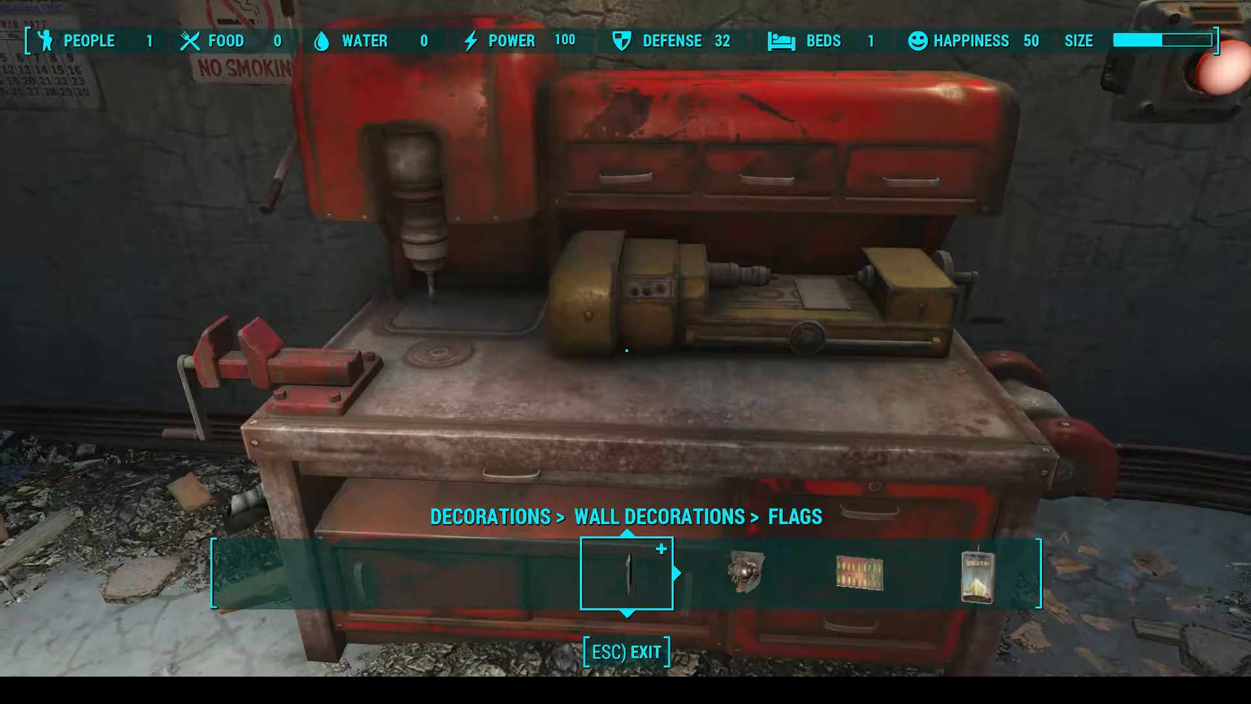
{"action": "key", "text": "Right"}
{"action": "key", "text": "Right"}
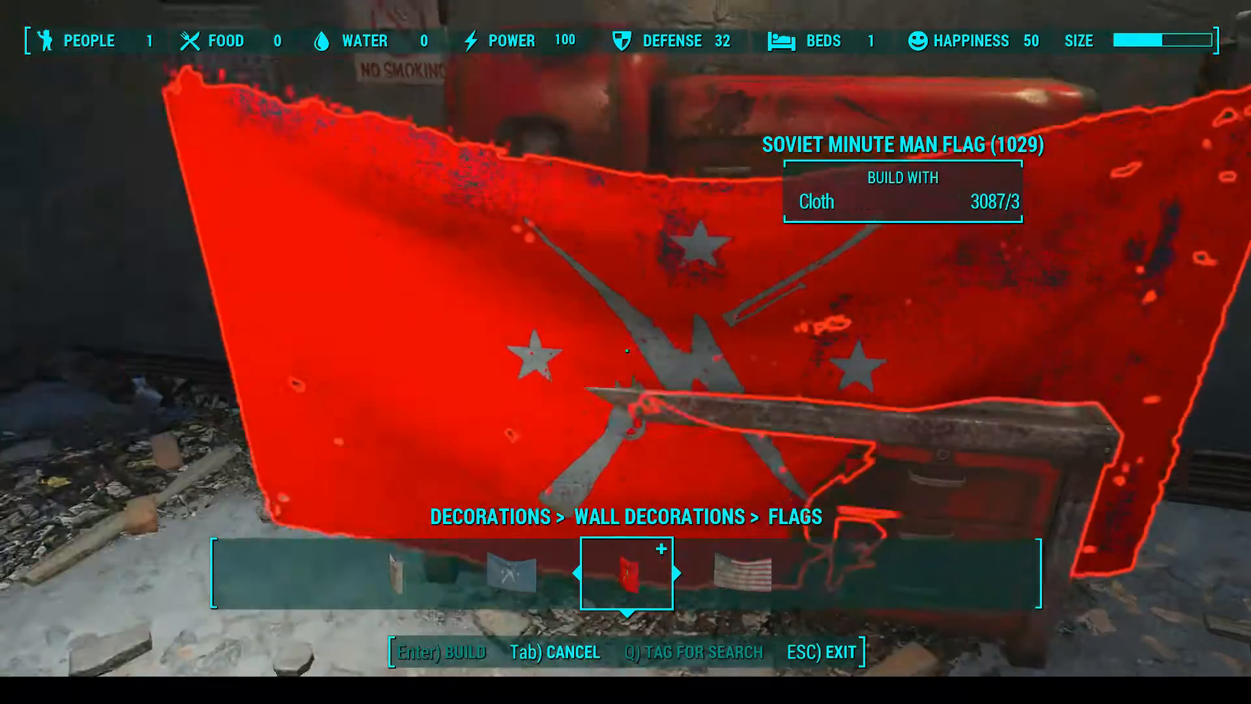
Step: Build the Soviet Minute Man Flag on the bare wall between the doorway and the yellow power armor frame, and leave build mode
{"action": "key", "text": "s"}
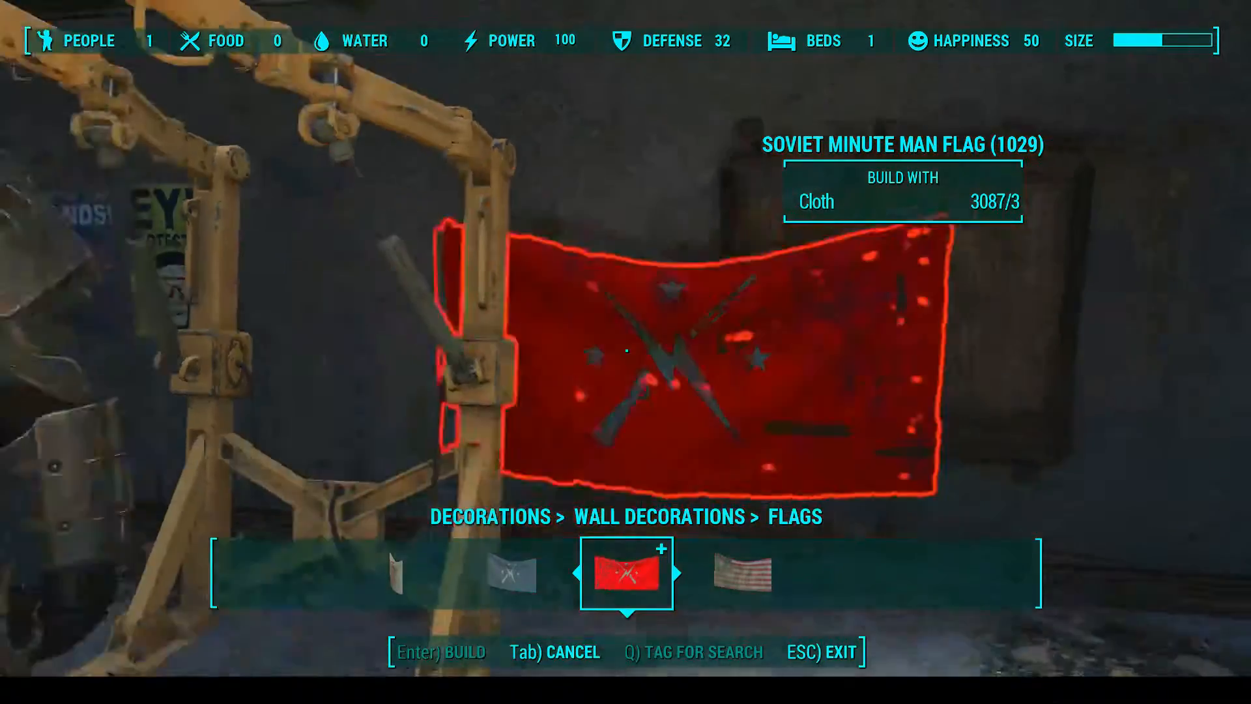
{"action": "key", "text": "a"}
{"action": "key", "text": "w"}
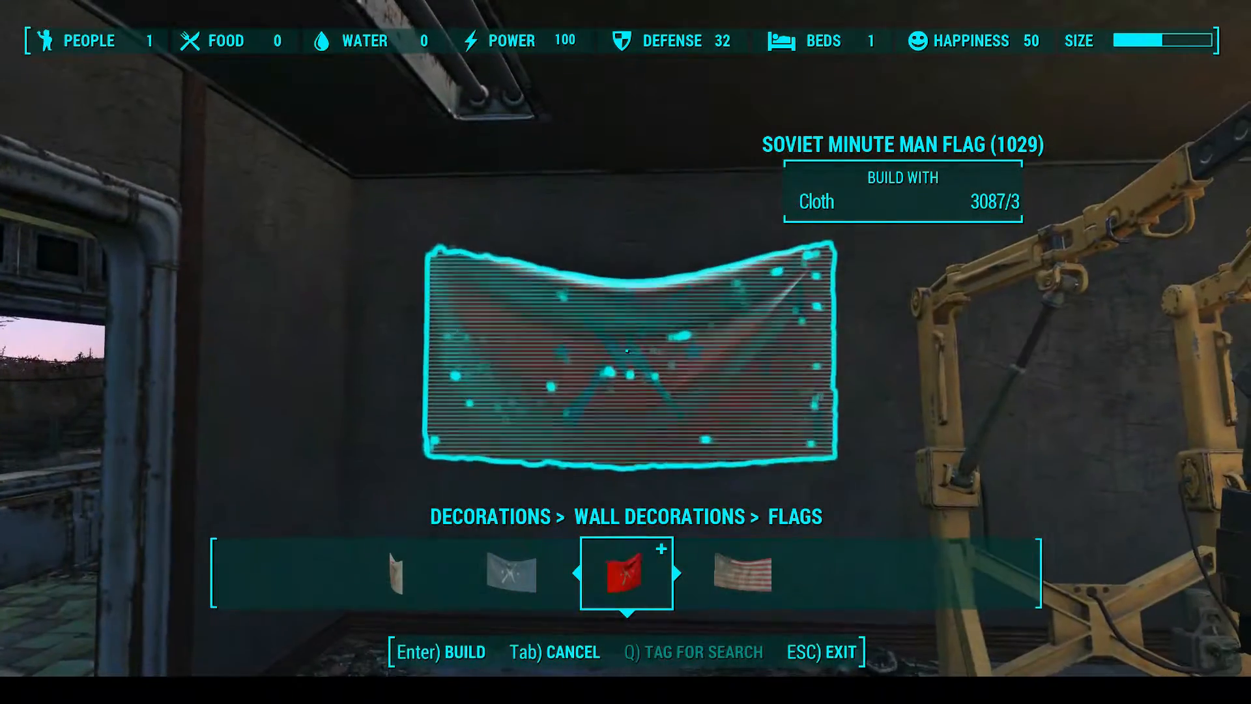
{"action": "key", "text": "Return"}
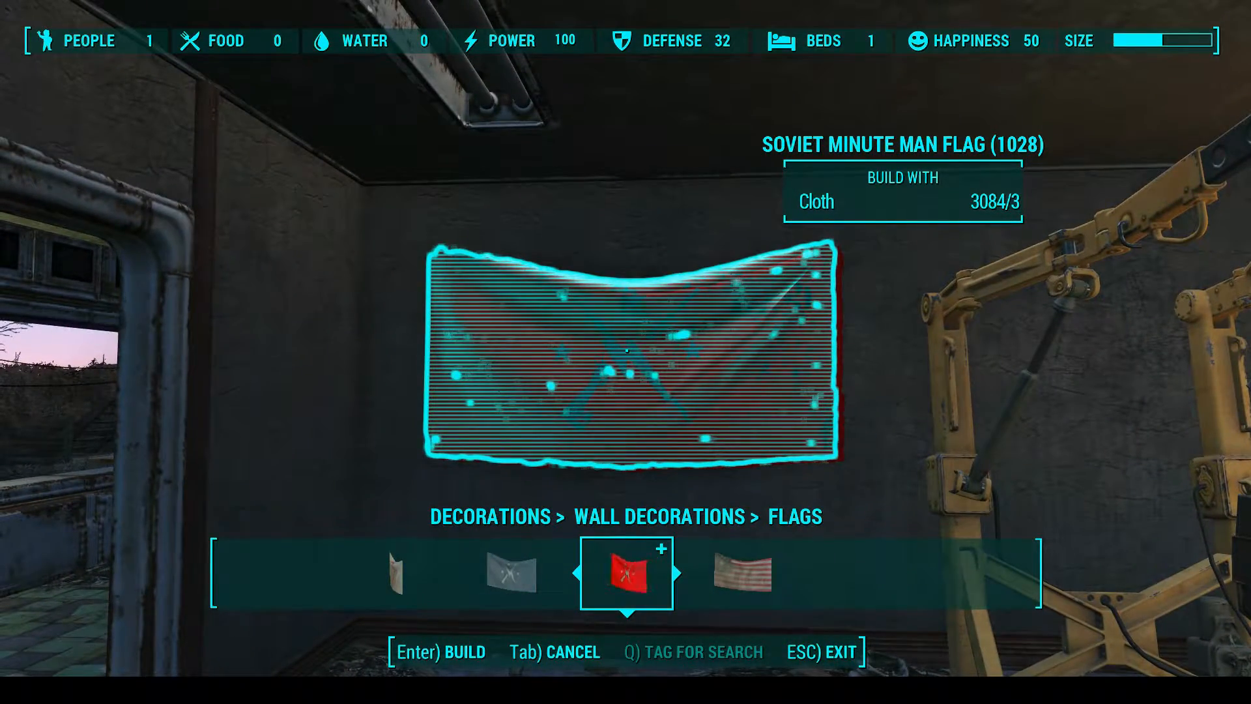
{"action": "key", "text": "Escape"}
Step: Examine the placed flag's emblem, fabric texture and edges up close and from a distance
{"action": "key", "text": "w"}
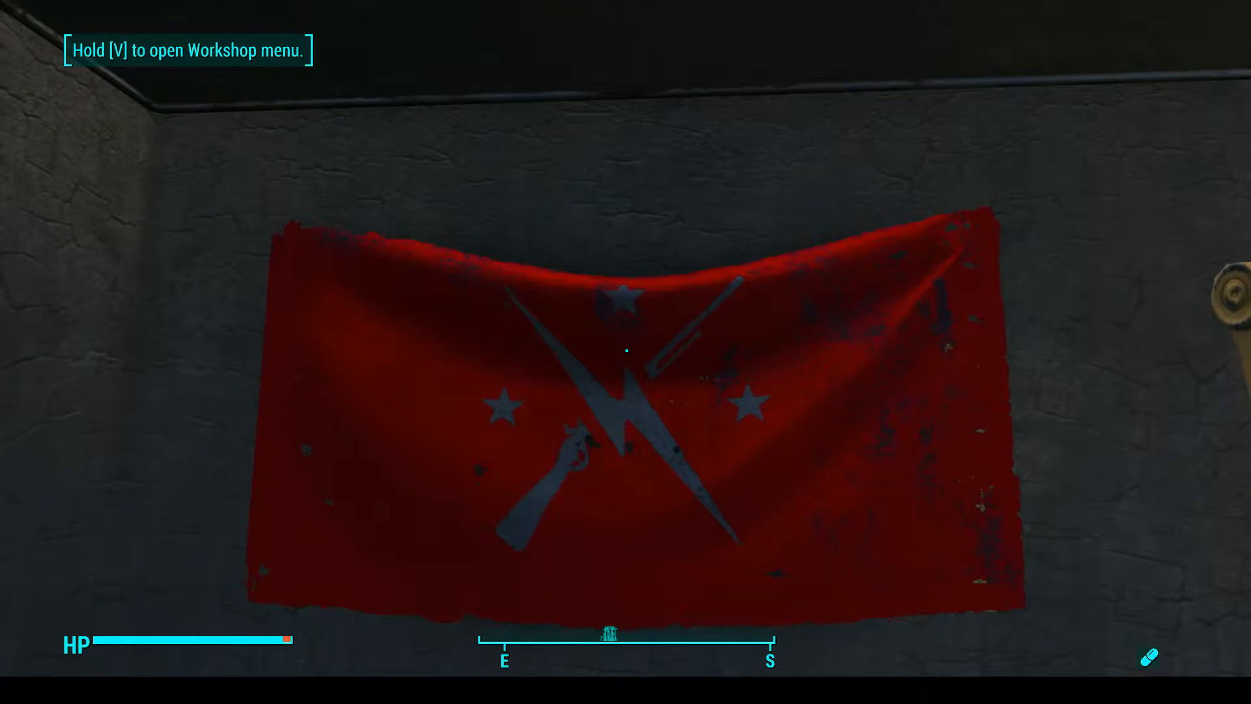
{"action": "key", "text": "w"}
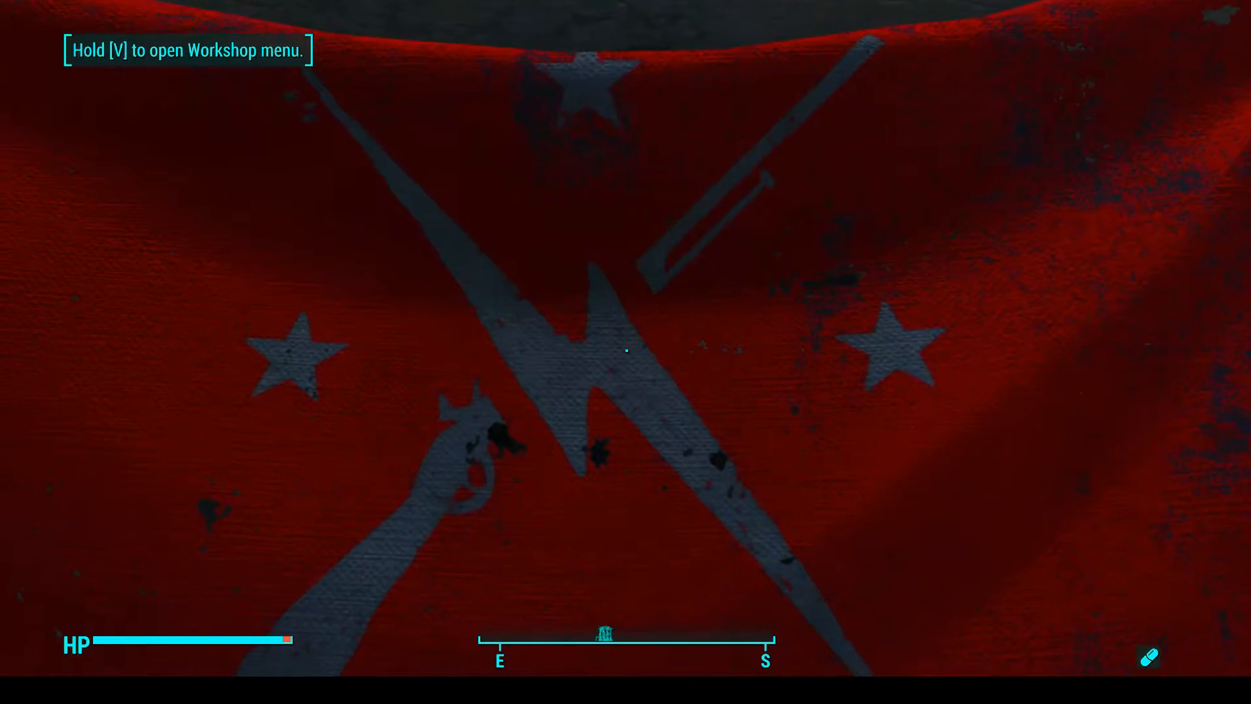
{"action": "key", "text": "s"}
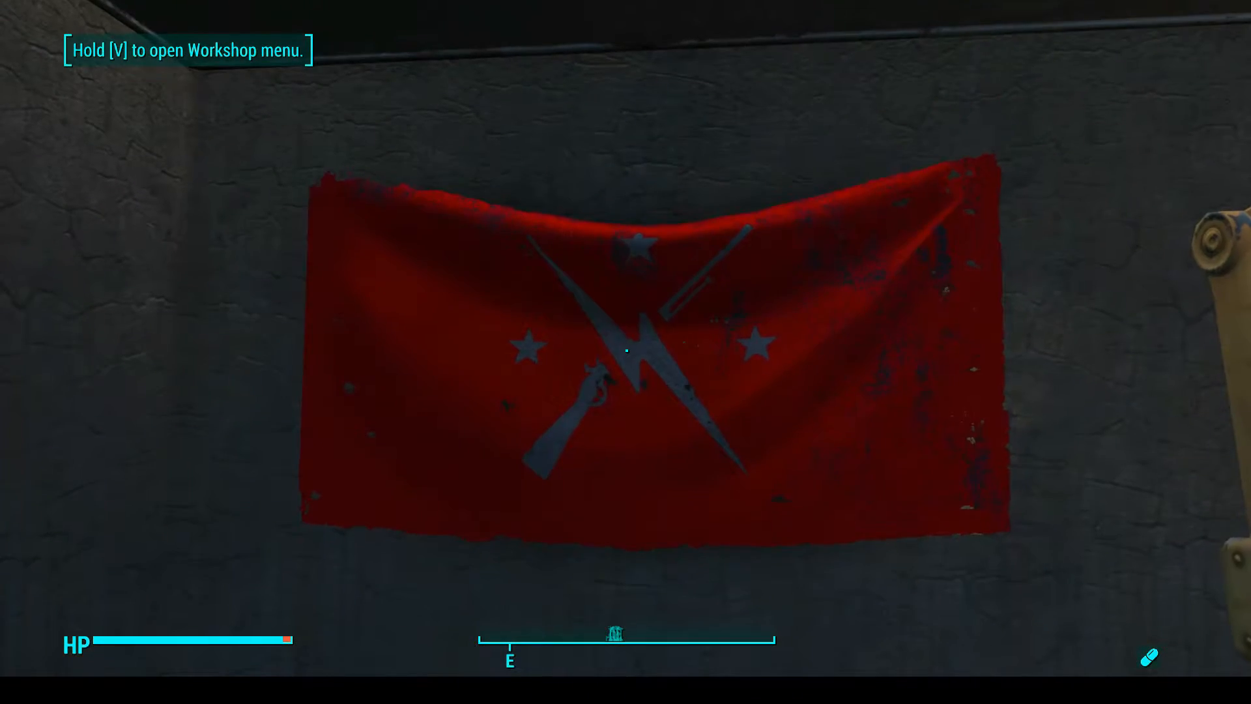
{"action": "key", "text": "w"}
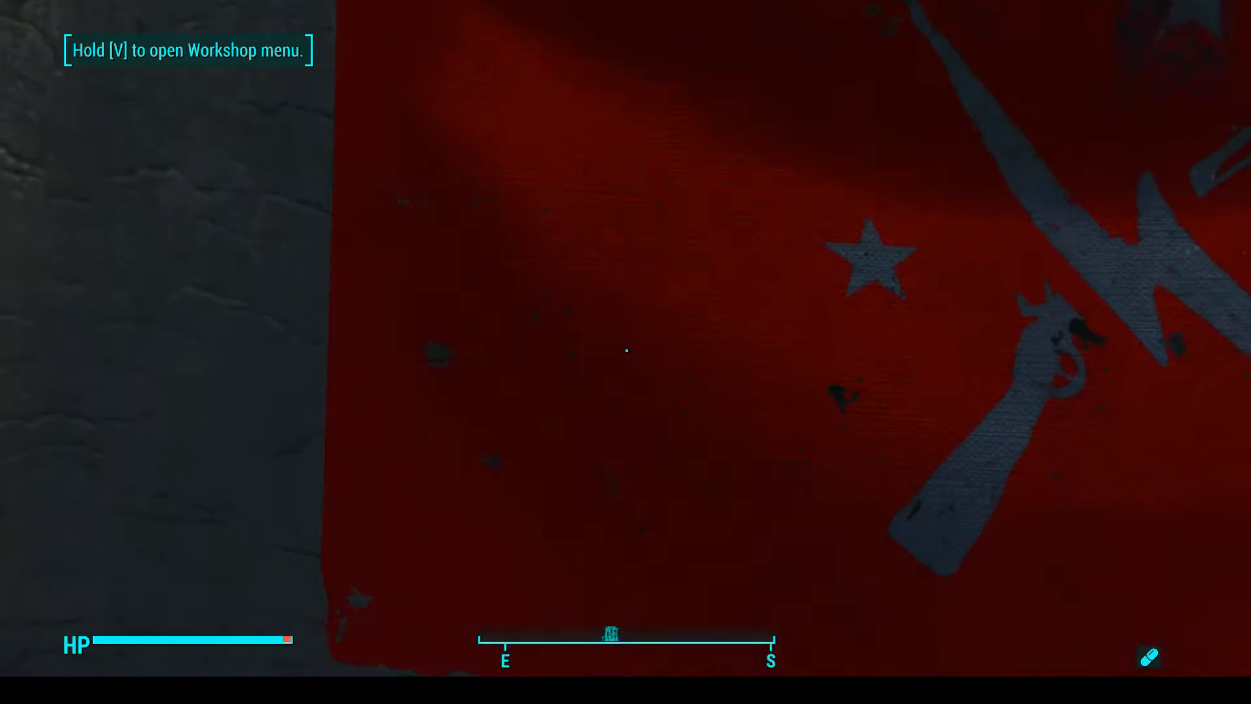
{"action": "key", "text": "s"}
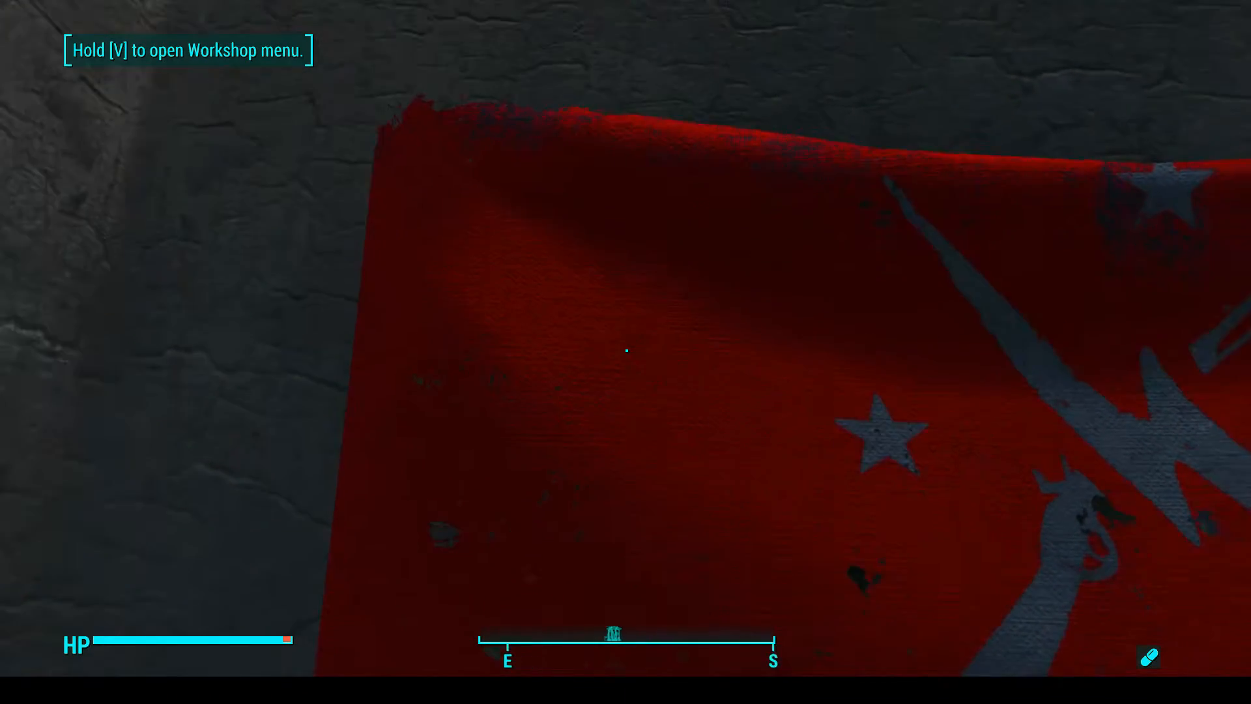
{"action": "key", "text": "w"}
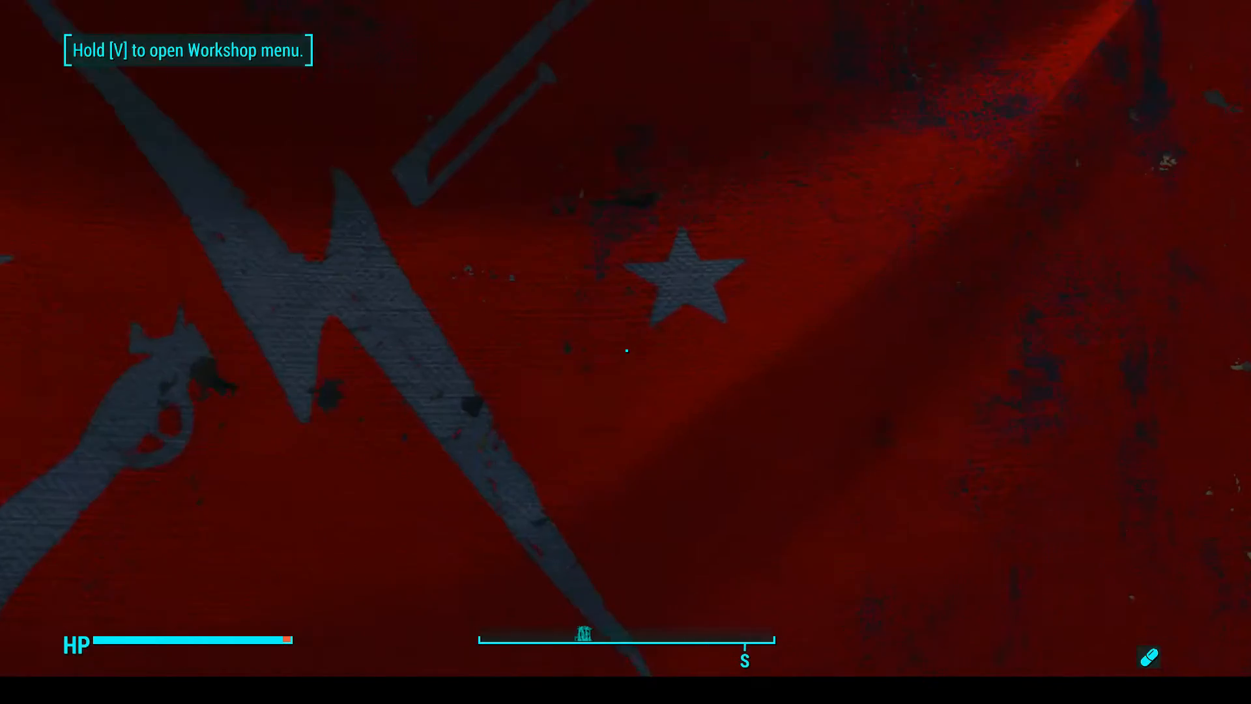
{"action": "key", "text": "s"}
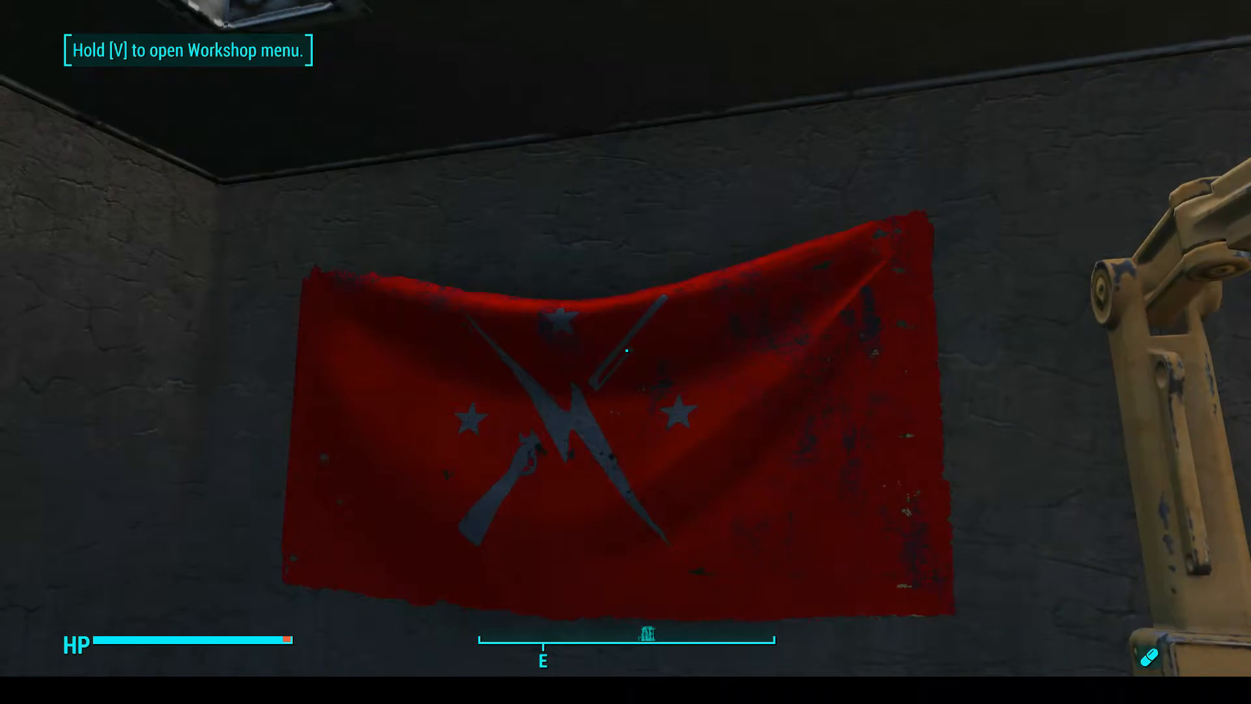
{"action": "key", "text": "w"}
{"action": "key", "text": "d"}
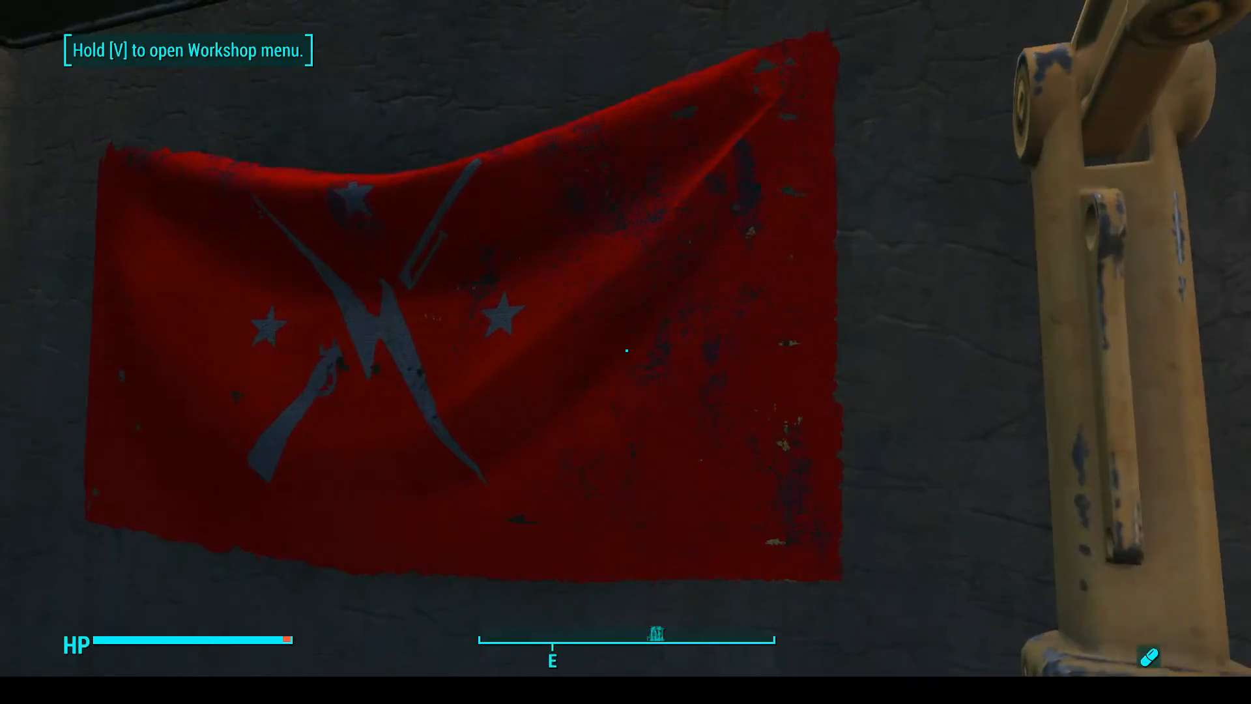
Step: Check how the placed Soviet Minute Man Flag looks on the wall from across the room and again from closer range
{"action": "key", "text": "s"}
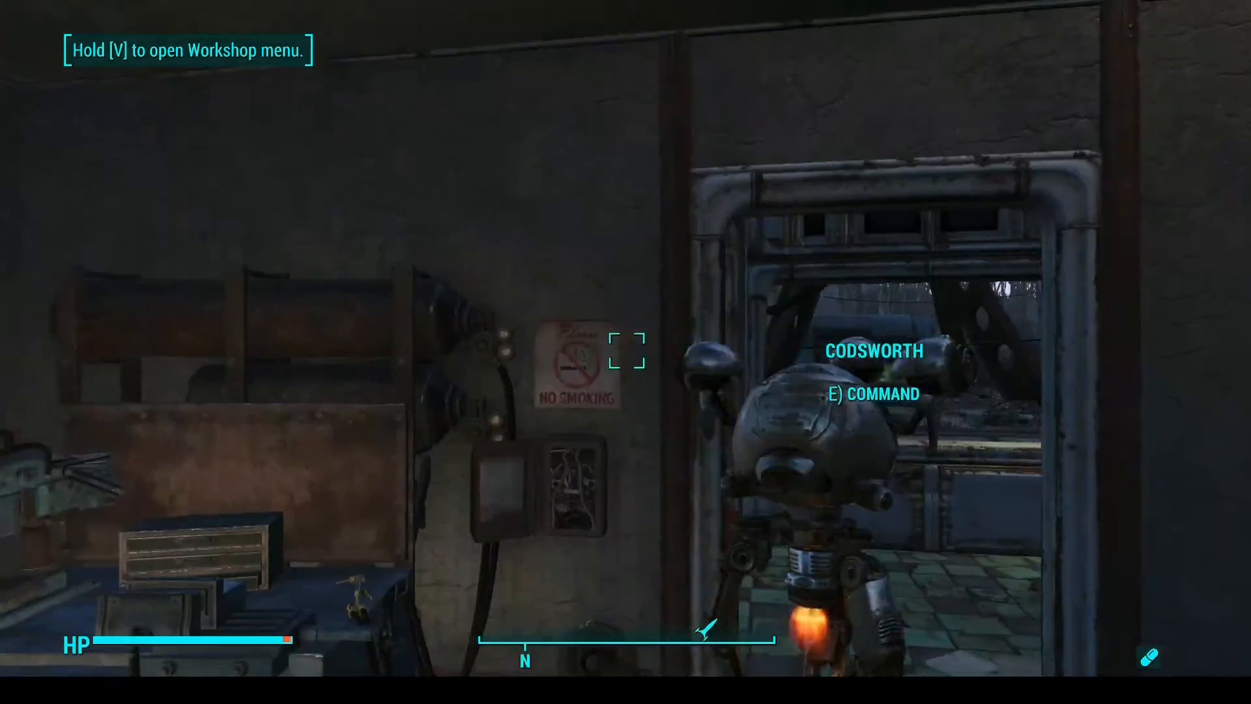
{"action": "key", "text": "a"}
{"action": "key", "text": "s"}
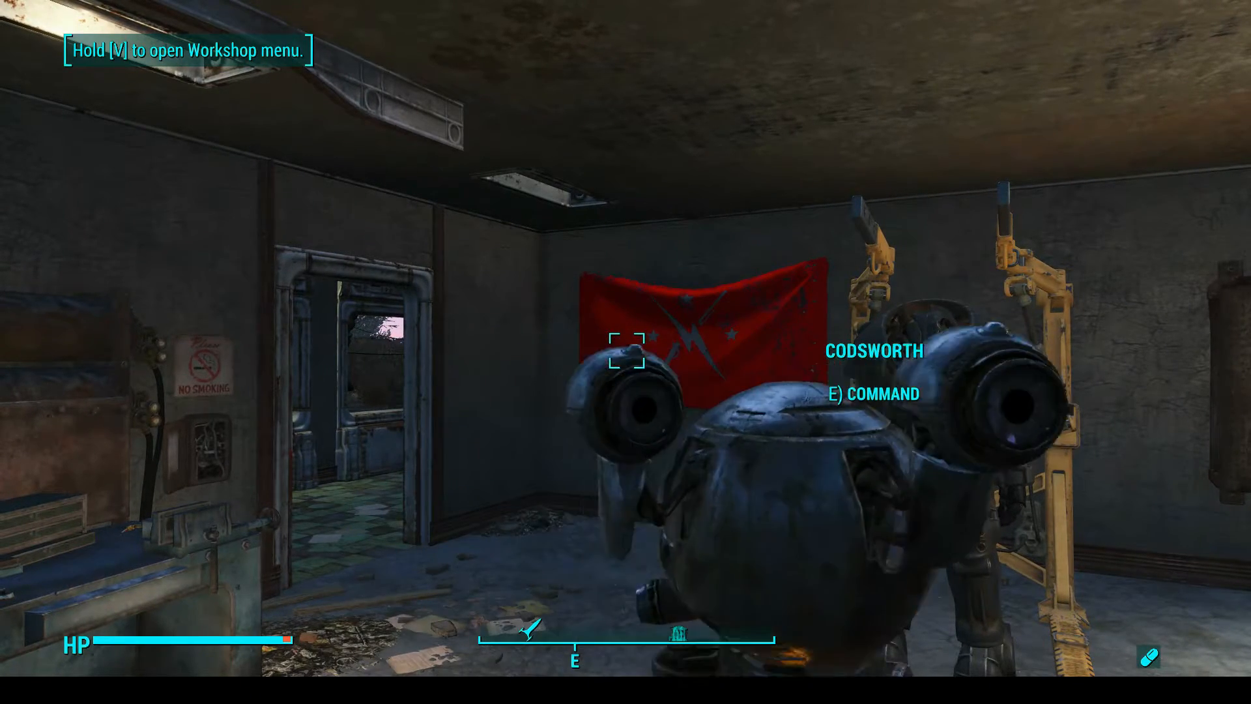
{"action": "key", "text": "w"}
{"action": "key", "text": "w"}
{"action": "key", "text": "s"}
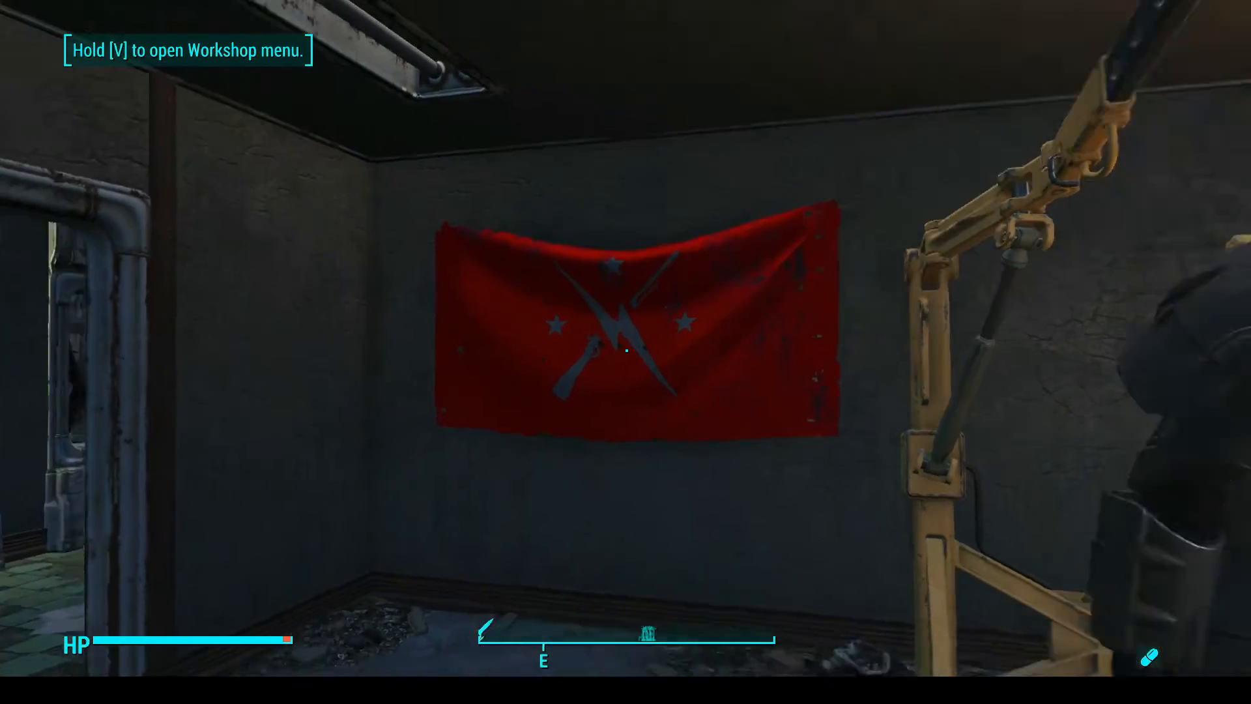
{"action": "key", "text": "w"}
{"action": "key", "text": "w"}
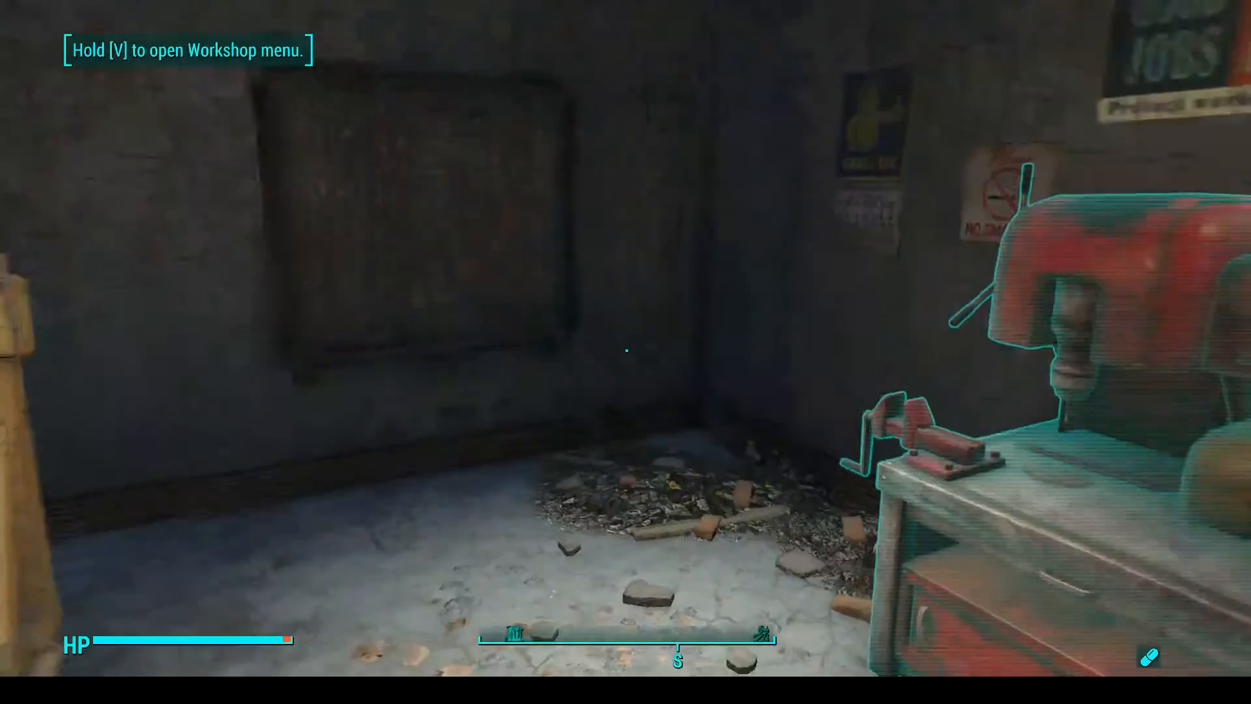
Step: Look around the workbench corner, and back out of the garage to view the flag and power armor frame from outside
{"action": "key", "text": "d"}
{"action": "key", "text": "a"}
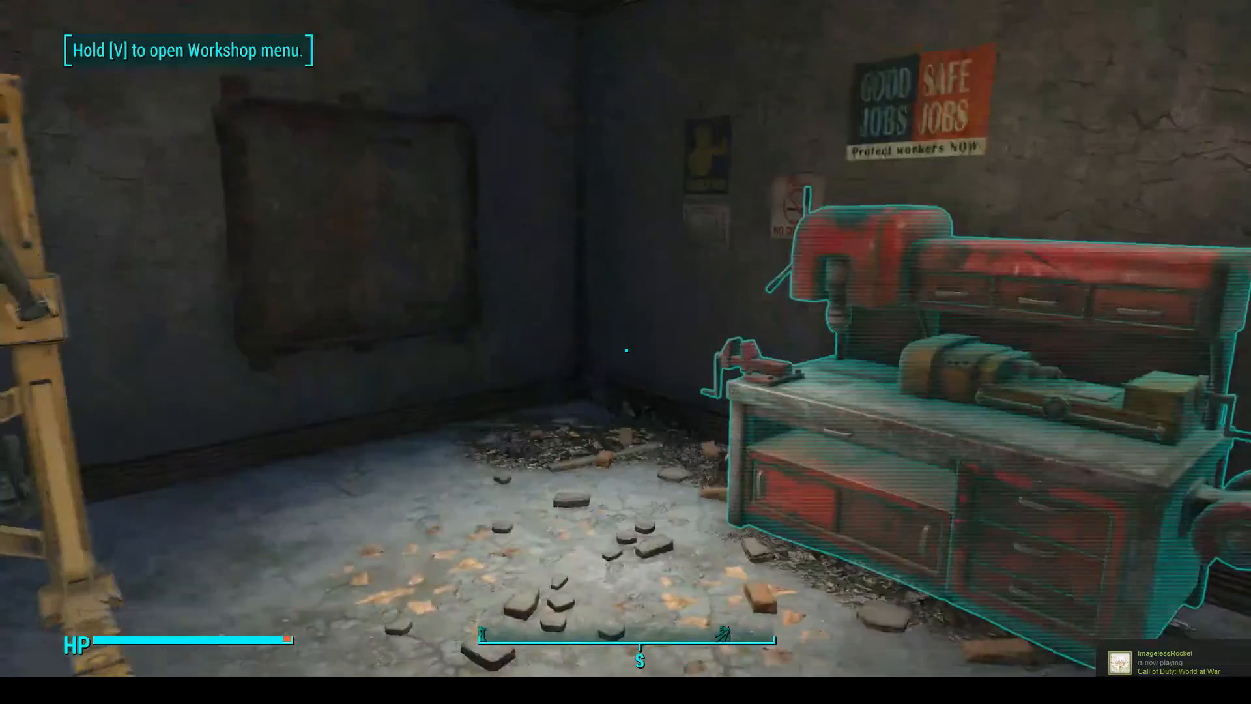
{"action": "key", "text": "w"}
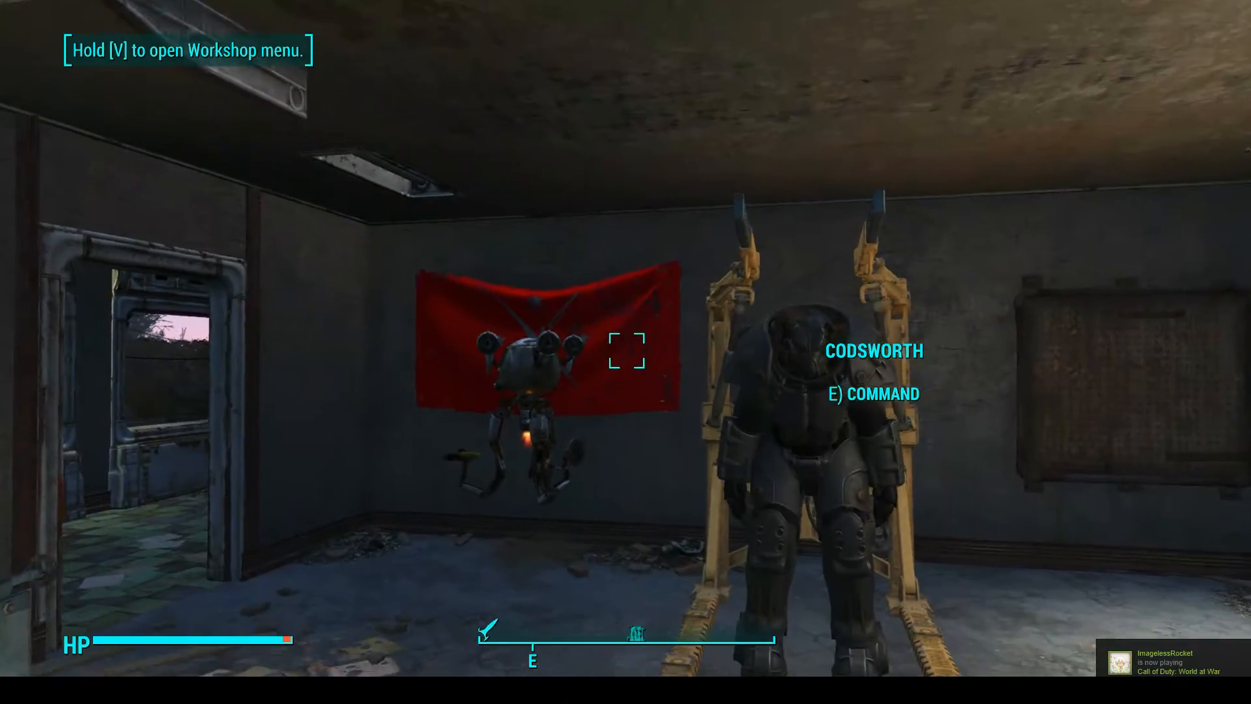
{"action": "key", "text": "s"}
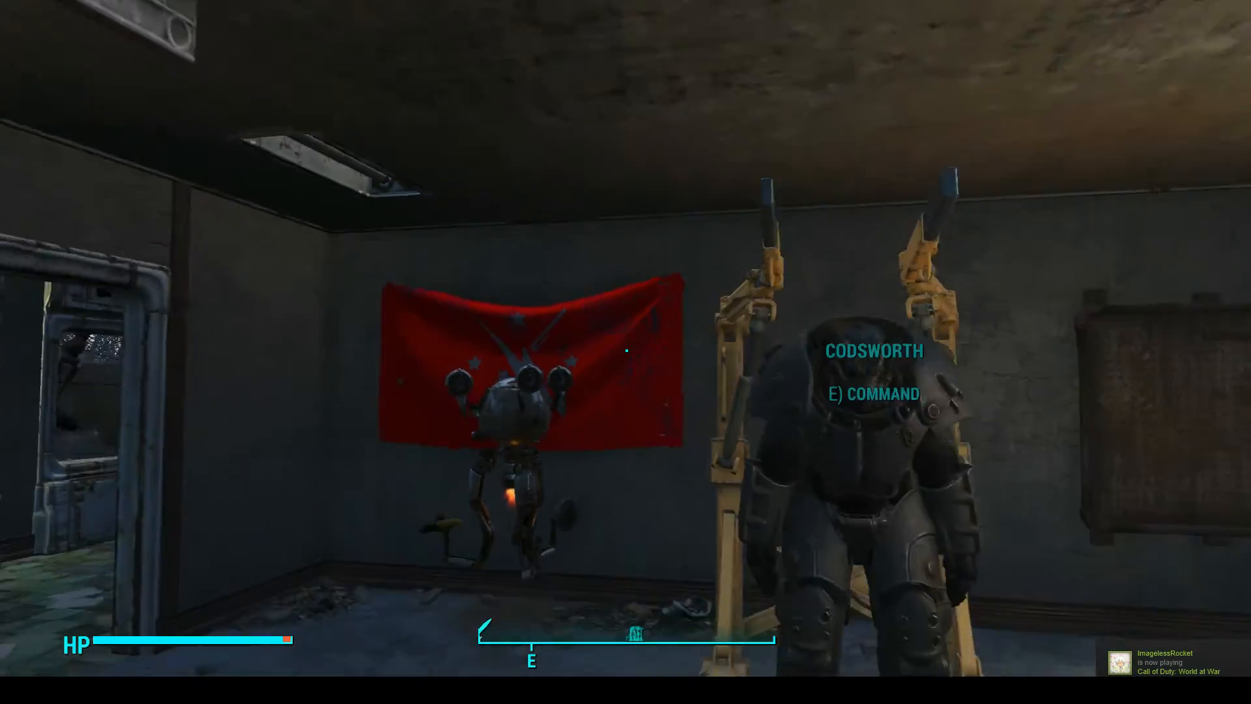
{"action": "key", "text": "s"}
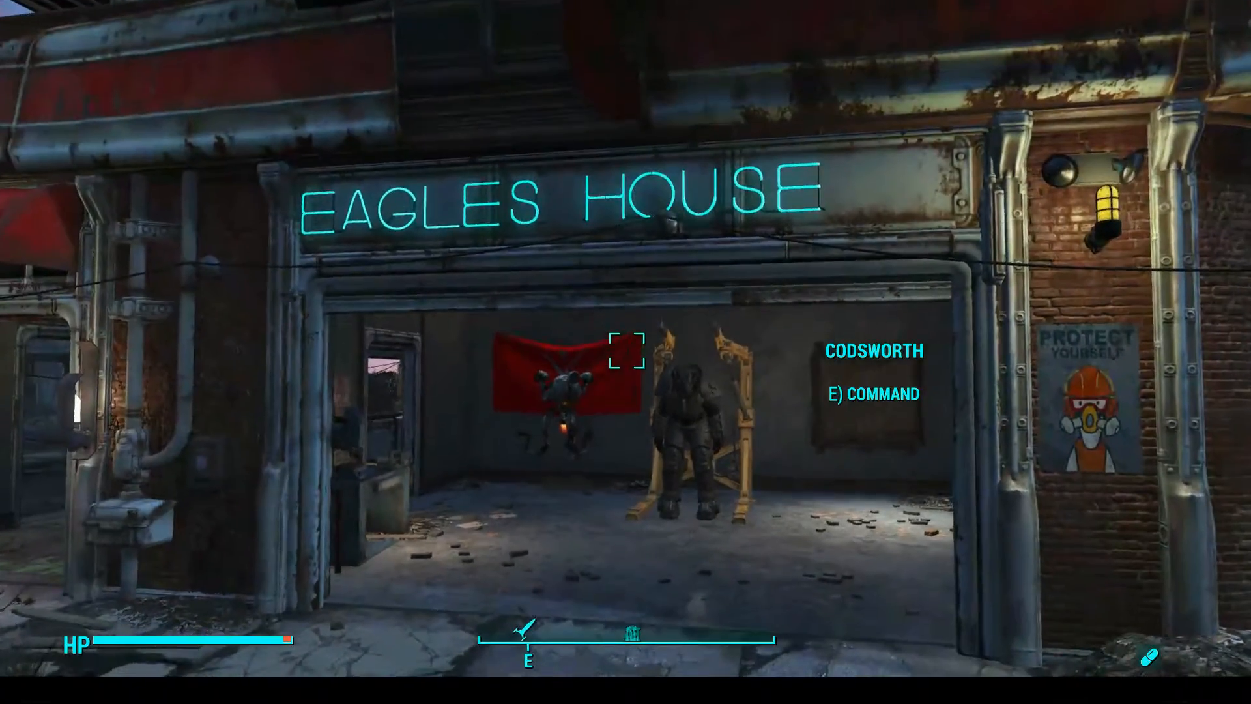